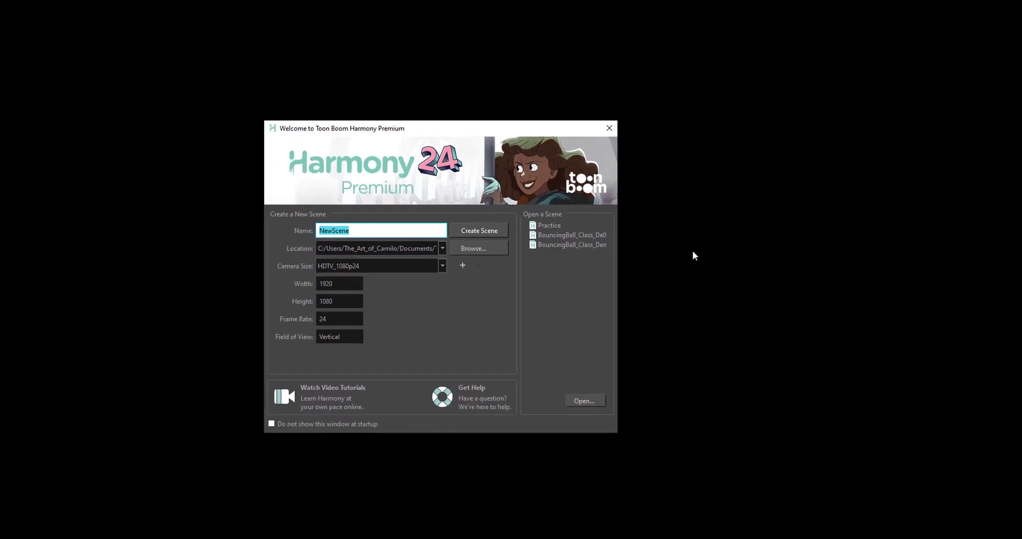
- Create a new HDTV_1080p24 scene named with the animator's name followed by _Wk1_Anim
{"action": "type", "text": "Cam"}
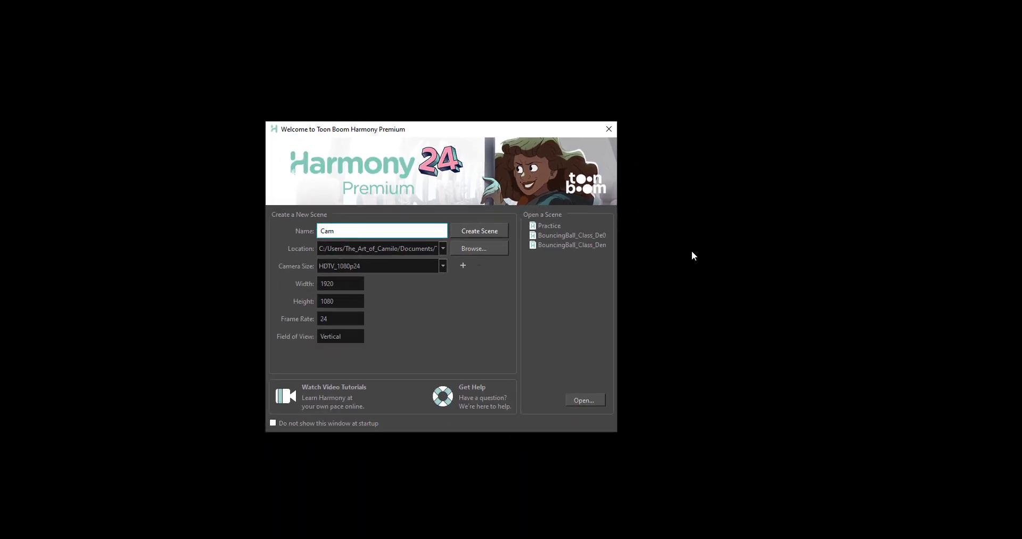
{"action": "type", "text": "Ruiz_Wk1_Anim"}
{"action": "key", "text": "Tab"}
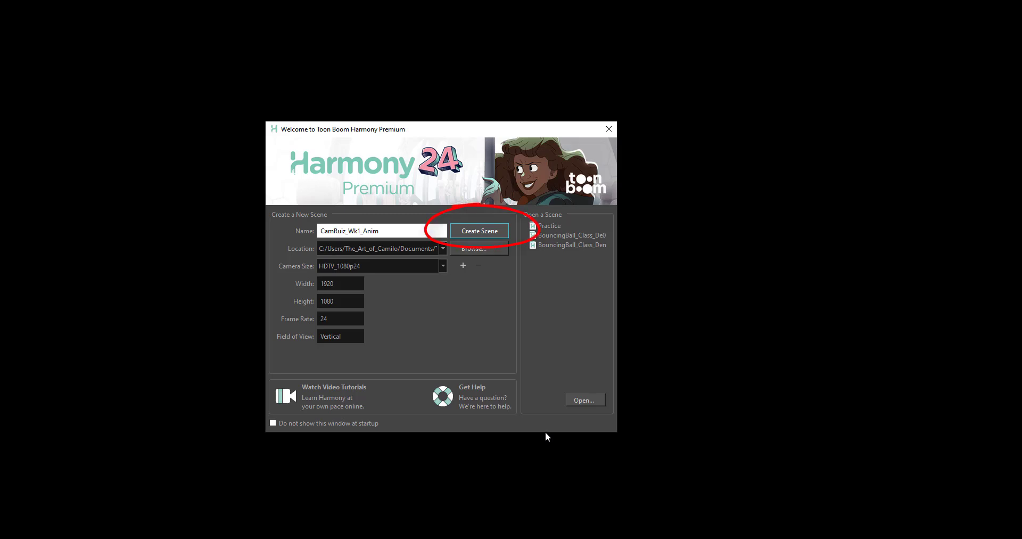
{"action": "key", "text": "Return"}
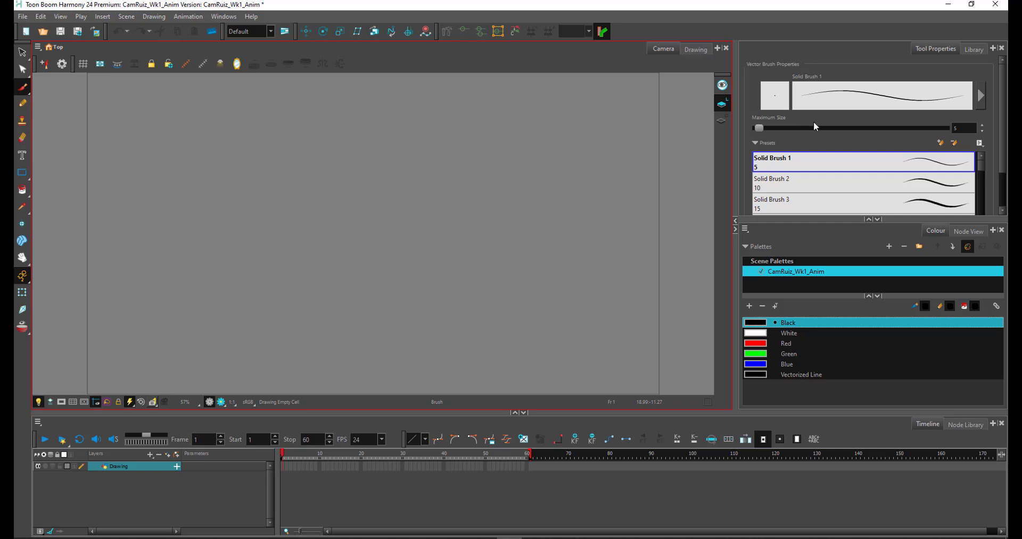
{"action": "left_click", "coordinate": [22, 103]}
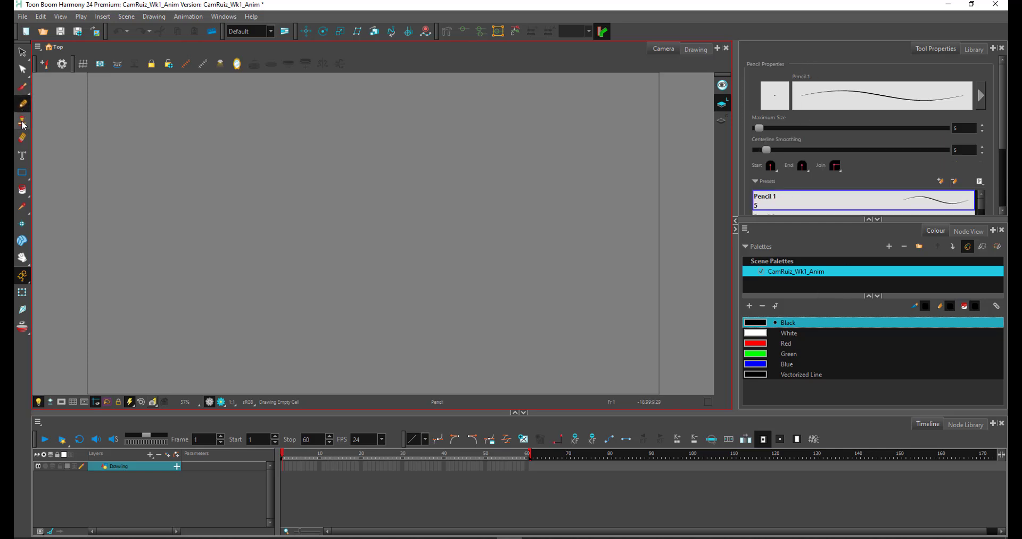
{"action": "left_click", "coordinate": [23, 122]}
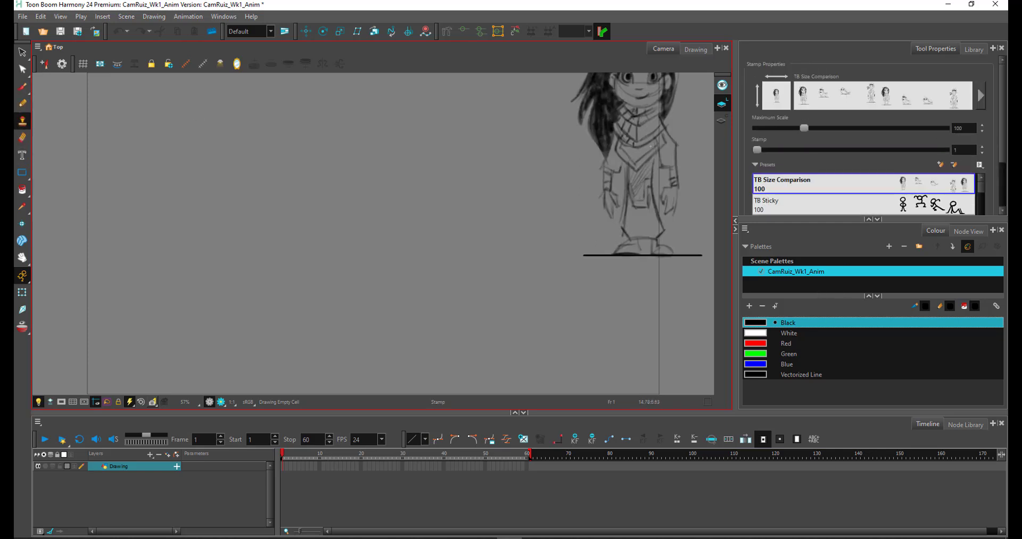
{"action": "left_click", "coordinate": [555, 197]}
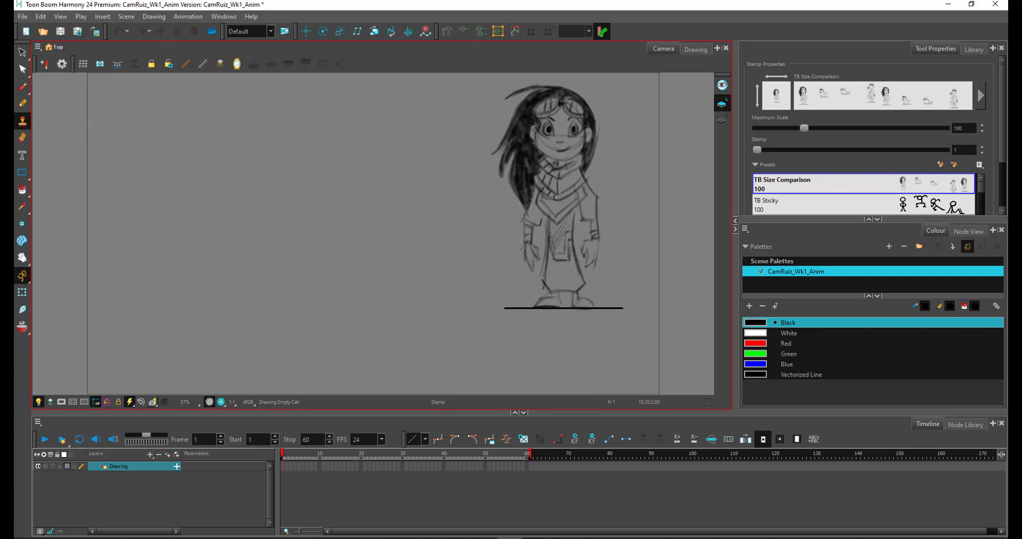
{"action": "left_click", "coordinate": [22, 89]}
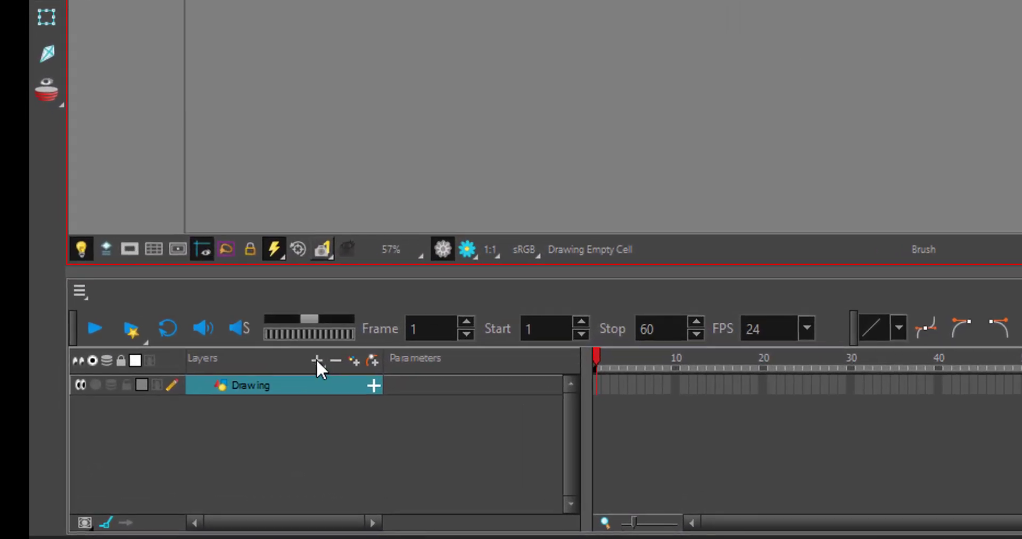
- Add a Colour-Card layer, place it beneath the Drawing layer and lock it
{"action": "left_click", "coordinate": [316, 360]}
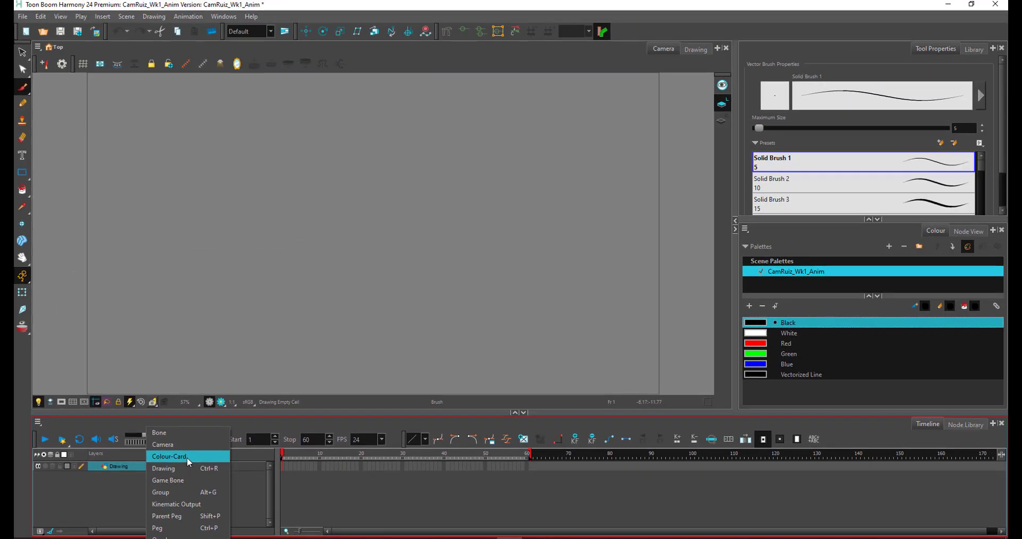
{"action": "left_click", "coordinate": [186, 456]}
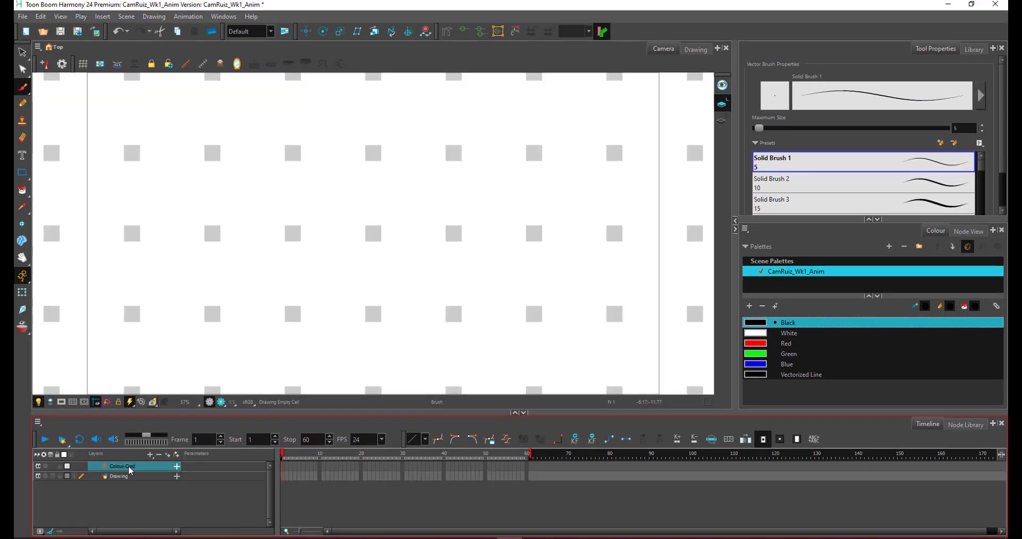
{"action": "mouse_move", "coordinate": [130, 470]}
{"action": "left_mouse_down"}
{"action": "mouse_move", "coordinate": [133, 484]}
{"action": "mouse_move", "coordinate": [119, 481]}
{"action": "left_mouse_up"}
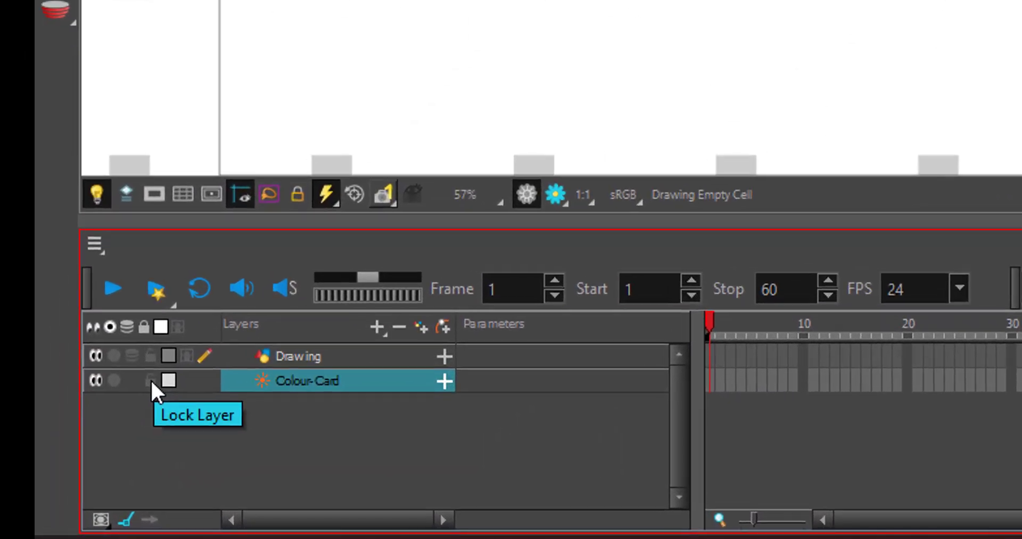
{"action": "left_click", "coordinate": [151, 379]}
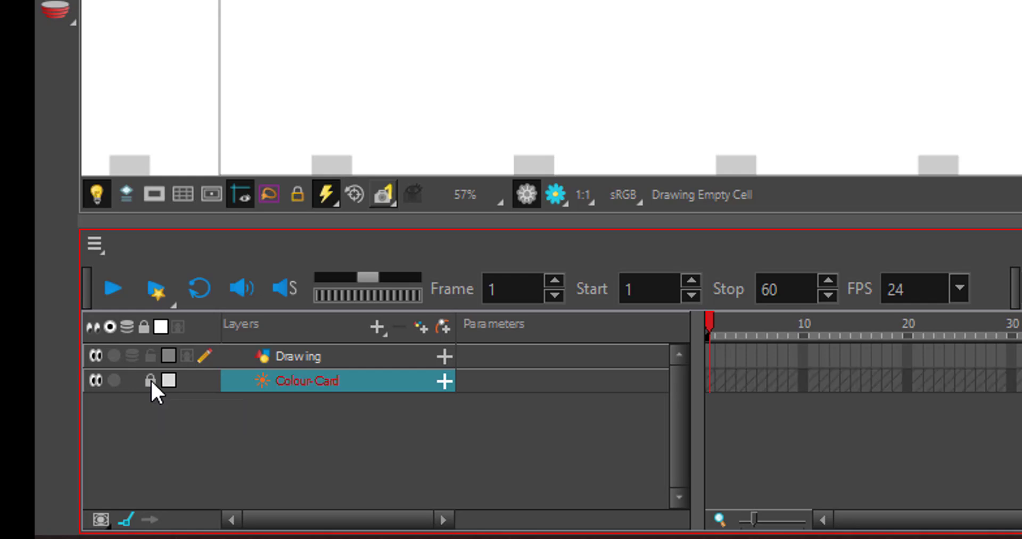
- Toggle the Colour-Card layer's visibility to compare the canvas with and without the white background
{"action": "left_click", "coordinate": [96, 379]}
{"action": "left_click", "coordinate": [96, 379]}
{"action": "left_click", "coordinate": [96, 379]}
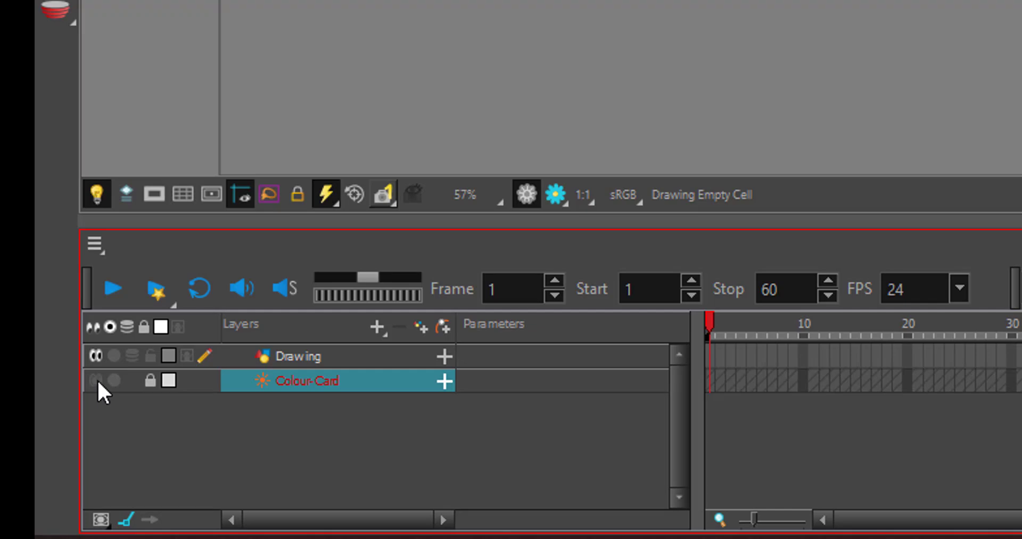
{"action": "left_click", "coordinate": [97, 379]}
{"action": "left_click", "coordinate": [96, 379]}
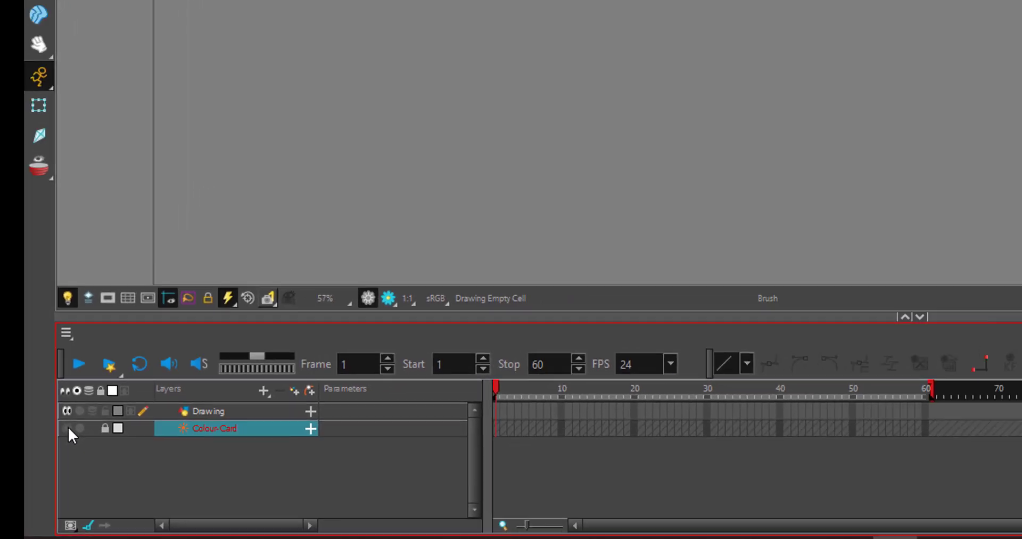
{"action": "left_click", "coordinate": [68, 427]}
{"action": "left_click", "coordinate": [233, 411]}
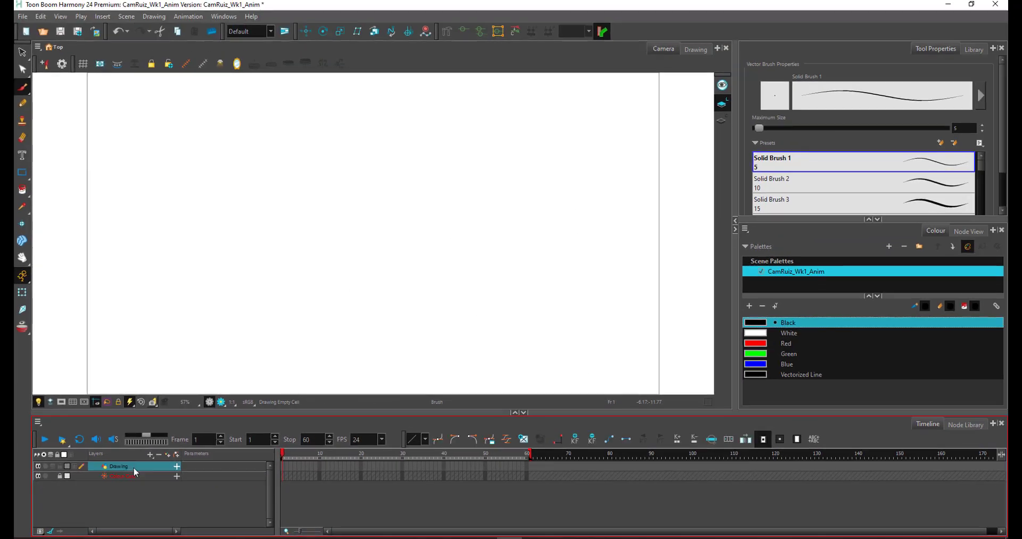
{"action": "left_click_drag", "start_coordinate": [137, 193], "coordinate": [612, 191]}
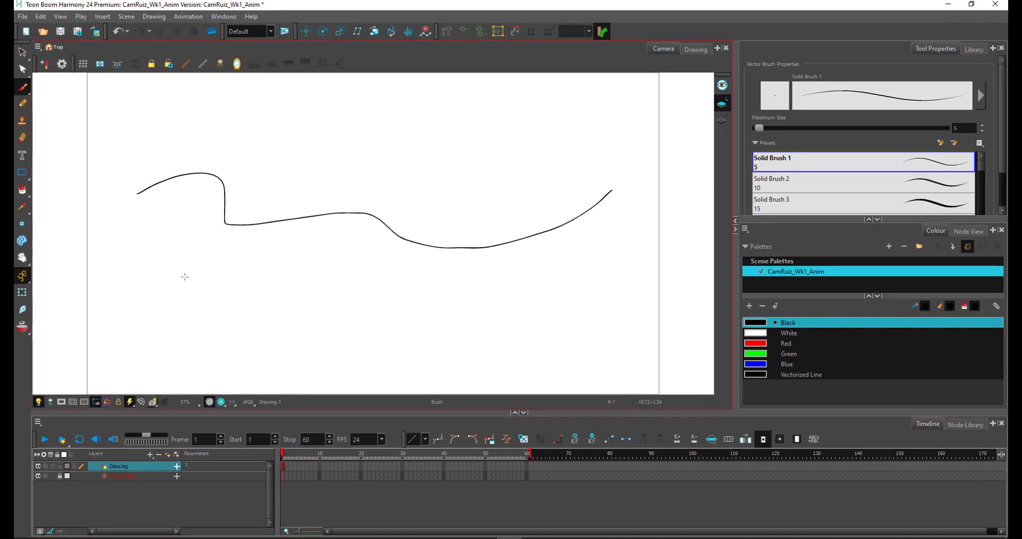
{"action": "left_click_drag", "start_coordinate": [226, 266], "coordinate": [604, 288]}
{"action": "left_click_drag", "start_coordinate": [219, 304], "coordinate": [527, 325]}
{"action": "key", "text": "ctrl+z"}
{"action": "key", "text": "ctrl+z"}
{"action": "key", "text": "ctrl+z"}
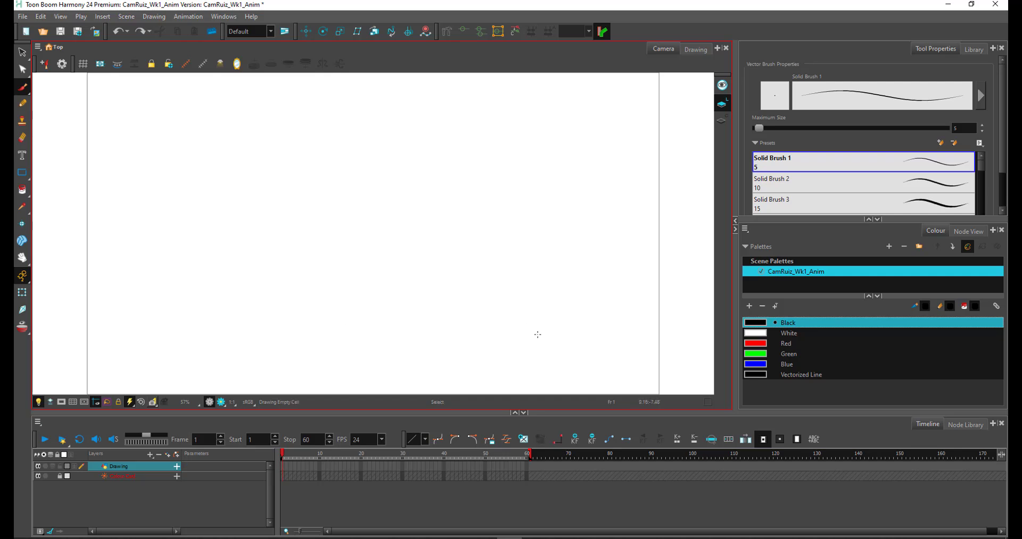
- Rename the Drawing layer to Plan
{"action": "right_click", "coordinate": [129, 465]}
{"action": "left_click", "coordinate": [116, 466]}
{"action": "double_click", "coordinate": [116, 467]}
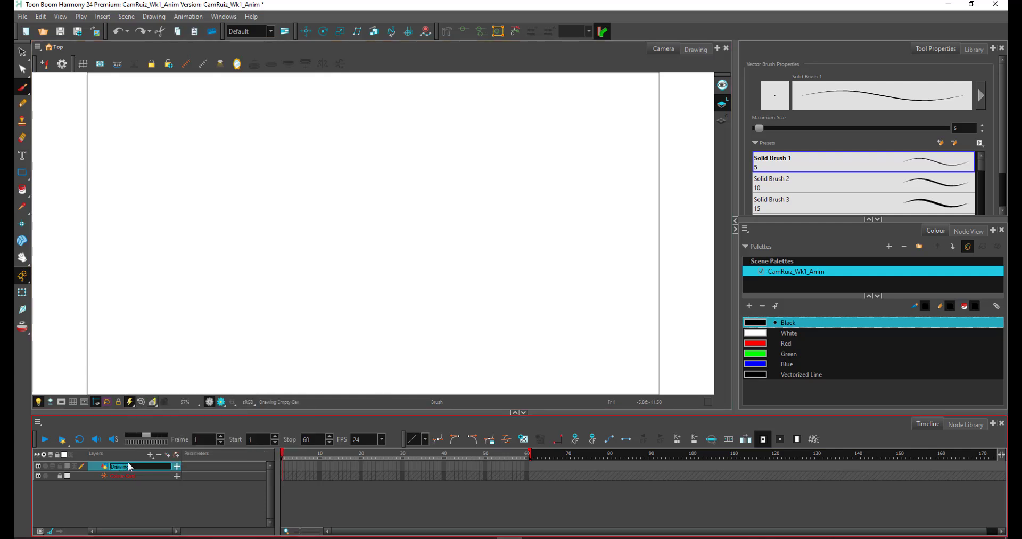
{"action": "type", "text": "Plan"}
{"action": "key", "text": "Return"}
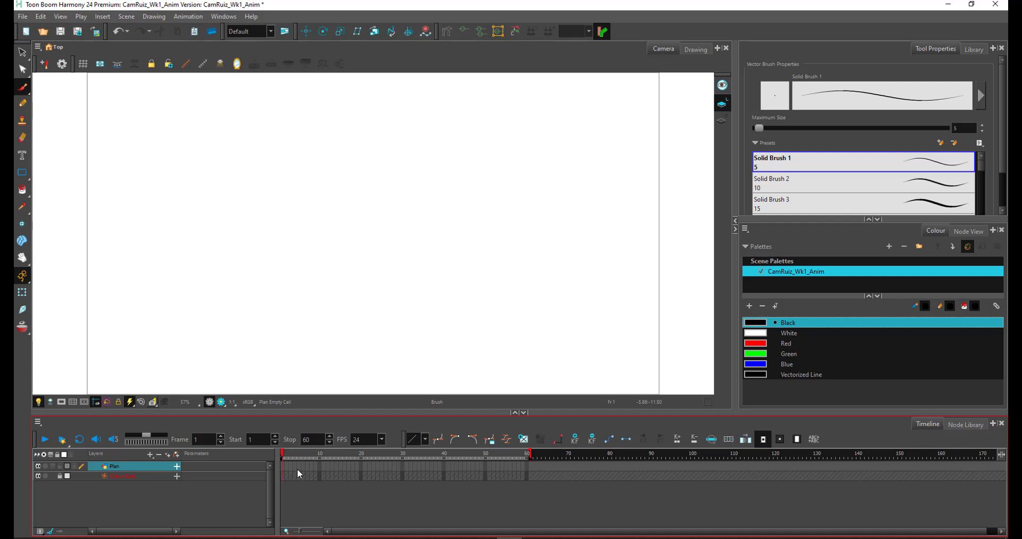
- Sketch a ground line and a path of shrinking bounces, with ball circles at the start, each ground contact and the end
{"action": "mouse_move", "coordinate": [71, 347]}
{"action": "left_mouse_down"}
{"action": "mouse_move", "coordinate": [197, 354]}
{"action": "mouse_move", "coordinate": [687, 339]}
{"action": "left_mouse_up"}
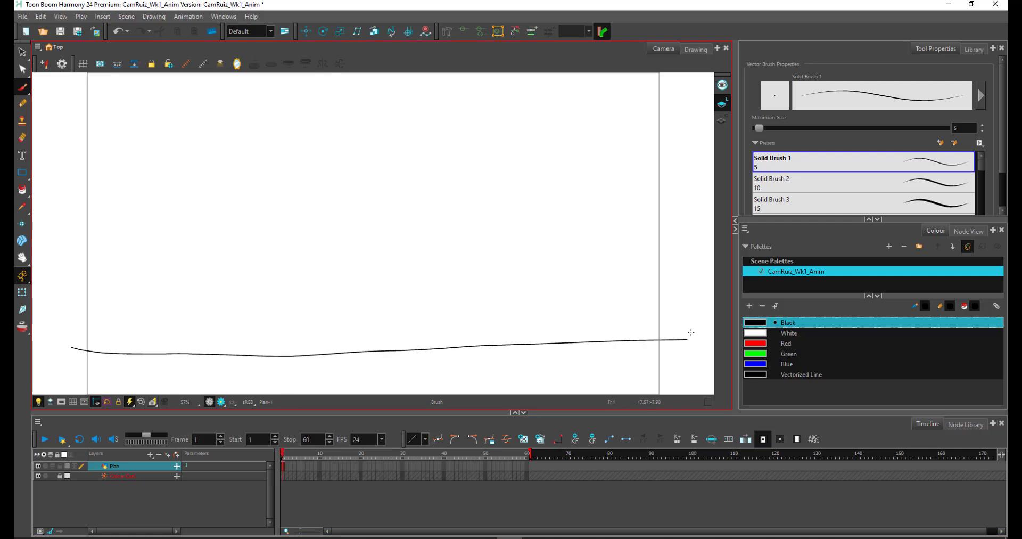
{"action": "left_click_drag", "start_coordinate": [66, 133], "coordinate": [636, 334]}
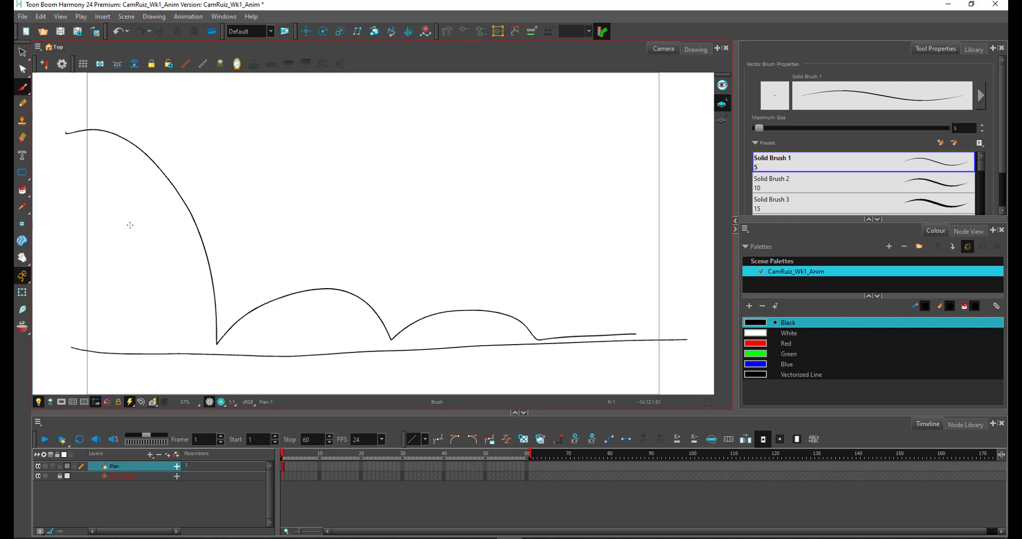
{"action": "left_click_drag", "start_coordinate": [79, 114], "coordinate": [65, 116]}
{"action": "mouse_move", "coordinate": [210, 313]}
{"action": "left_mouse_down"}
{"action": "mouse_move", "coordinate": [201, 323]}
{"action": "mouse_move", "coordinate": [212, 314]}
{"action": "left_mouse_up"}
{"action": "key", "text": "ctrl+z"}
{"action": "left_click_drag", "start_coordinate": [374, 323], "coordinate": [383, 317]}
{"action": "left_click_drag", "start_coordinate": [522, 327], "coordinate": [531, 310]}
{"action": "left_click_drag", "start_coordinate": [623, 310], "coordinate": [636, 306]}
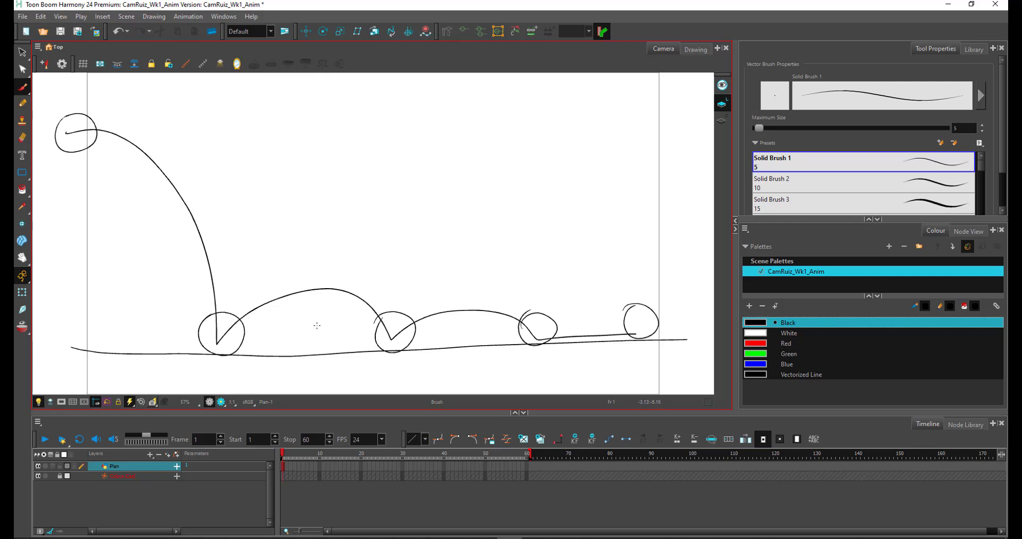
- Draw middle ball circles partway down the fall, at the peak of both bounces and halfway along the final roll
{"action": "left_click_drag", "start_coordinate": [183, 170], "coordinate": [174, 169]}
{"action": "left_click_drag", "start_coordinate": [312, 266], "coordinate": [301, 287]}
{"action": "left_click_drag", "start_coordinate": [465, 286], "coordinate": [468, 287]}
{"action": "left_click_drag", "start_coordinate": [578, 315], "coordinate": [604, 330]}
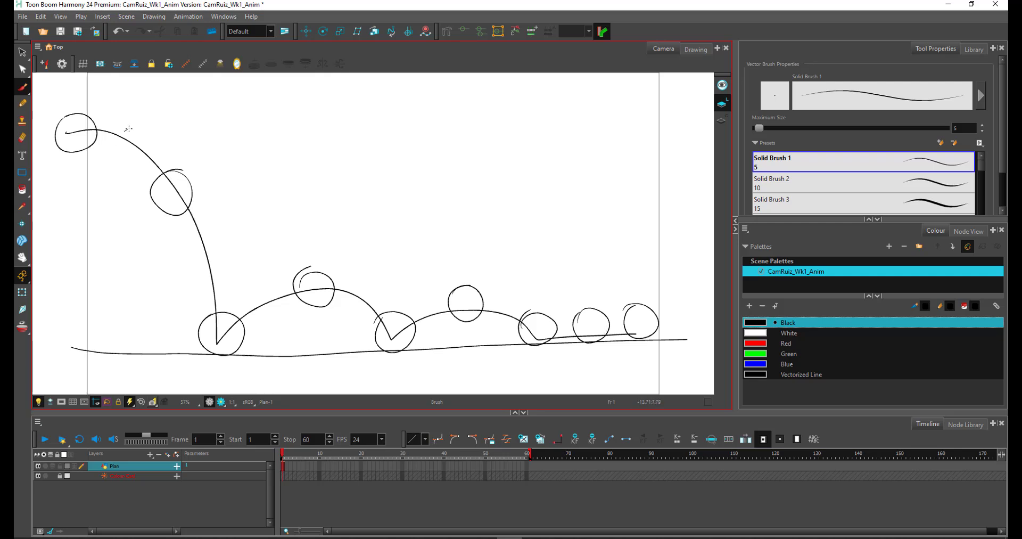
- Draw one in-between ball circle in each gap along the fall, both bounces and the final roll
{"action": "left_click_drag", "start_coordinate": [128, 129], "coordinate": [140, 128]}
{"action": "left_click_drag", "start_coordinate": [201, 231], "coordinate": [195, 234]}
{"action": "mouse_move", "coordinate": [258, 283]}
{"action": "left_mouse_down"}
{"action": "mouse_move", "coordinate": [246, 304]}
{"action": "mouse_move", "coordinate": [256, 282]}
{"action": "left_mouse_up"}
{"action": "mouse_move", "coordinate": [351, 286]}
{"action": "left_mouse_down"}
{"action": "mouse_move", "coordinate": [345, 293]}
{"action": "mouse_move", "coordinate": [367, 279]}
{"action": "left_mouse_up"}
{"action": "left_click_drag", "start_coordinate": [426, 290], "coordinate": [417, 298]}
{"action": "left_click_drag", "start_coordinate": [495, 289], "coordinate": [485, 294]}
{"action": "left_click_drag", "start_coordinate": [559, 307], "coordinate": [549, 316]}
{"action": "left_click_drag", "start_coordinate": [620, 307], "coordinate": [607, 314]}
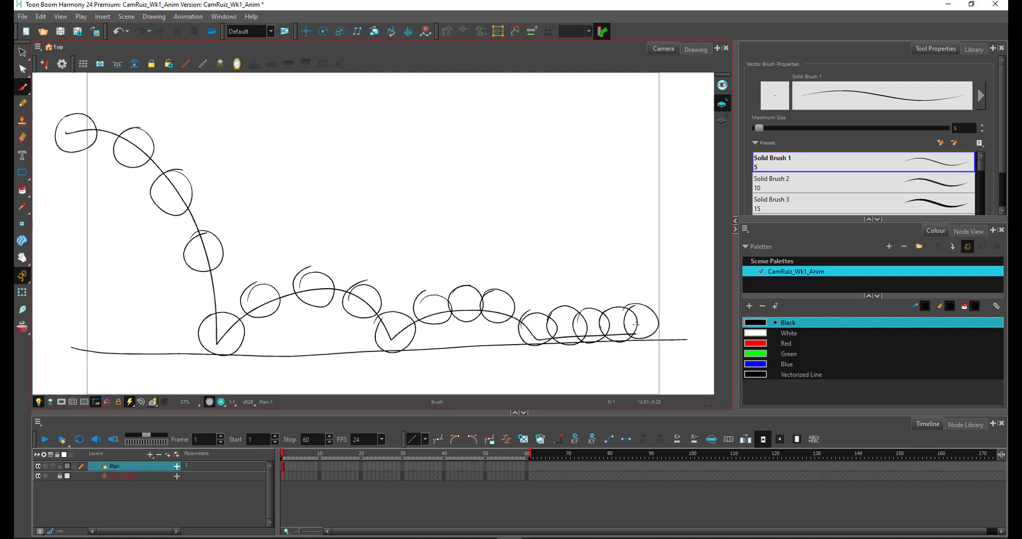
- Add extra in-between ball circles near the bounce peaks and along the final roll to tighten the spacing
{"action": "left_click_drag", "start_coordinate": [290, 272], "coordinate": [279, 275]}
{"action": "left_click_drag", "start_coordinate": [341, 266], "coordinate": [327, 269]}
{"action": "mouse_move", "coordinate": [452, 286]}
{"action": "left_mouse_down"}
{"action": "mouse_move", "coordinate": [439, 290]}
{"action": "mouse_move", "coordinate": [474, 288]}
{"action": "left_mouse_up"}
{"action": "mouse_move", "coordinate": [559, 308]}
{"action": "left_mouse_down"}
{"action": "mouse_move", "coordinate": [536, 319]}
{"action": "mouse_move", "coordinate": [539, 340]}
{"action": "mouse_move", "coordinate": [577, 312]}
{"action": "mouse_move", "coordinate": [563, 326]}
{"action": "left_mouse_up"}
{"action": "key", "text": "ctrl+z"}
{"action": "left_click_drag", "start_coordinate": [601, 308], "coordinate": [589, 314]}
{"action": "mouse_move", "coordinate": [631, 304]}
{"action": "left_mouse_down"}
{"action": "mouse_move", "coordinate": [616, 320]}
{"action": "mouse_move", "coordinate": [635, 317]}
{"action": "left_mouse_up"}
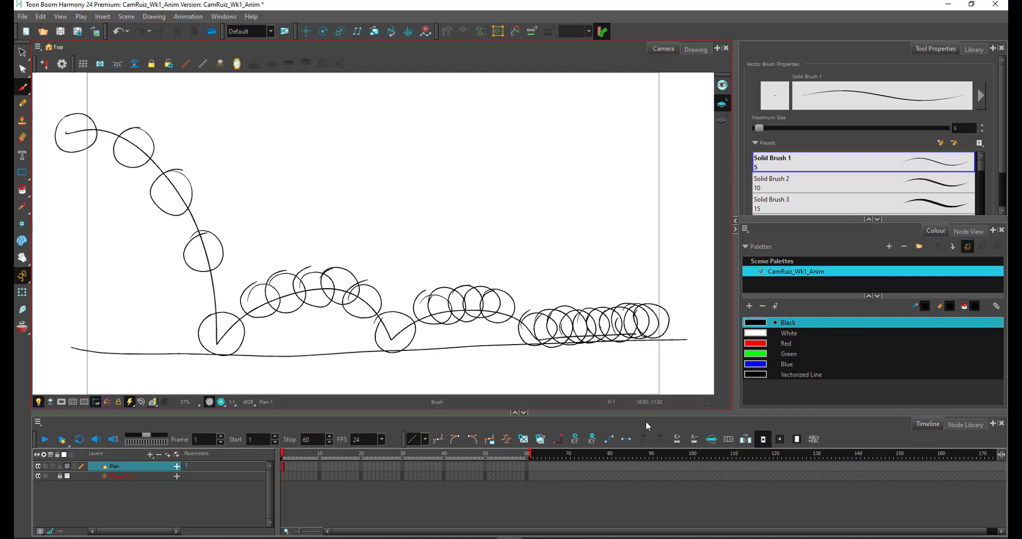
- Number the ball positions 1 to 26 along the path by hand
{"action": "left_click_drag", "start_coordinate": [80, 156], "coordinate": [125, 177]}
{"action": "left_click_drag", "start_coordinate": [151, 206], "coordinate": [154, 214]}
{"action": "left_click_drag", "start_coordinate": [175, 256], "coordinate": [176, 262]}
{"action": "left_click_drag", "start_coordinate": [191, 341], "coordinate": [194, 349]}
{"action": "left_click_drag", "start_coordinate": [262, 318], "coordinate": [265, 324]}
{"action": "left_click_drag", "start_coordinate": [287, 316], "coordinate": [290, 321]}
{"action": "mouse_move", "coordinate": [315, 309]}
{"action": "left_mouse_down"}
{"action": "mouse_move", "coordinate": [359, 325]}
{"action": "mouse_move", "coordinate": [385, 361]}
{"action": "left_mouse_up"}
{"action": "left_click_drag", "start_coordinate": [430, 326], "coordinate": [456, 334]}
{"action": "left_click_drag", "start_coordinate": [464, 320], "coordinate": [471, 329]}
{"action": "left_click_drag", "start_coordinate": [478, 322], "coordinate": [503, 332]}
{"action": "left_click_drag", "start_coordinate": [530, 350], "coordinate": [554, 359]}
{"action": "left_click_drag", "start_coordinate": [566, 348], "coordinate": [612, 356]}
{"action": "mouse_move", "coordinate": [615, 343]}
{"action": "left_mouse_down"}
{"action": "mouse_move", "coordinate": [627, 355]}
{"action": "mouse_move", "coordinate": [675, 353]}
{"action": "left_mouse_up"}
- Handwrite the title "Plan" in the empty area above the bounces
{"action": "left_click_drag", "start_coordinate": [485, 176], "coordinate": [470, 140]}
{"action": "left_click_drag", "start_coordinate": [499, 121], "coordinate": [504, 168]}
{"action": "mouse_move", "coordinate": [520, 149]}
{"action": "left_mouse_down"}
{"action": "mouse_move", "coordinate": [523, 165]}
{"action": "mouse_move", "coordinate": [545, 172]}
{"action": "left_mouse_up"}
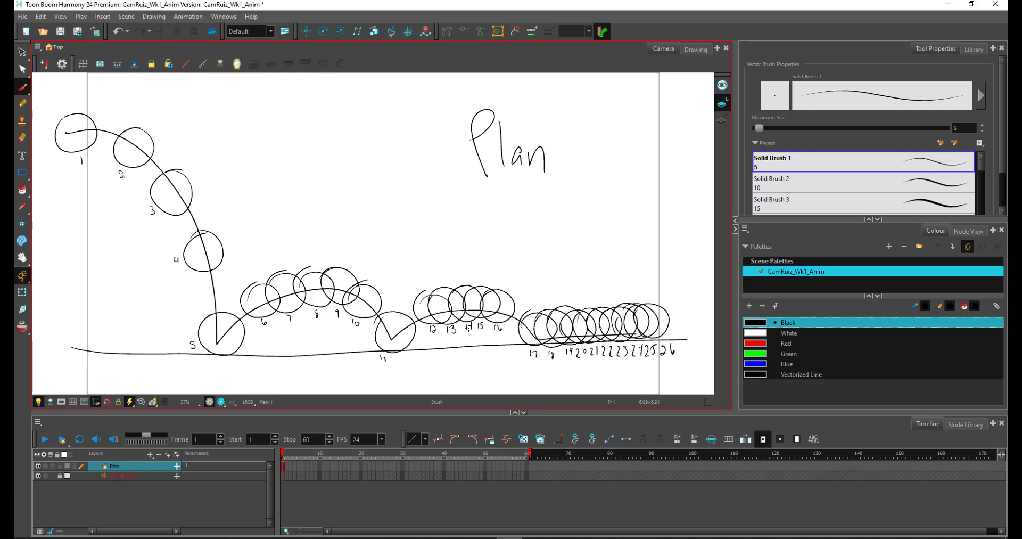
- Step through the Plan layer's frames in the timeline to check where the drawing is exposed
{"action": "left_click", "coordinate": [282, 453]}
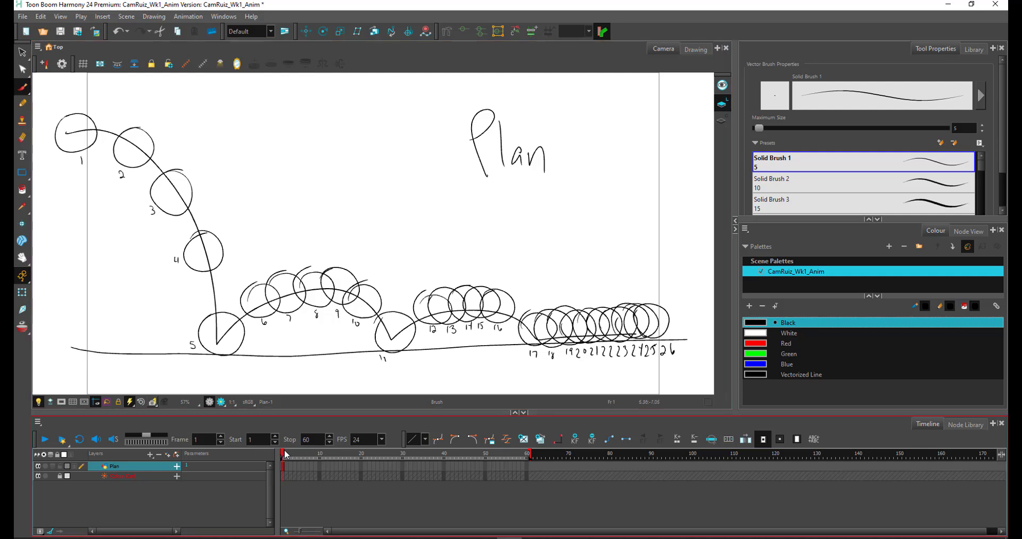
{"action": "left_click", "coordinate": [416, 465]}
{"action": "left_click", "coordinate": [282, 467]}
{"action": "left_click", "coordinate": [317, 463]}
{"action": "left_click", "coordinate": [283, 464]}
{"action": "left_click", "coordinate": [304, 454]}
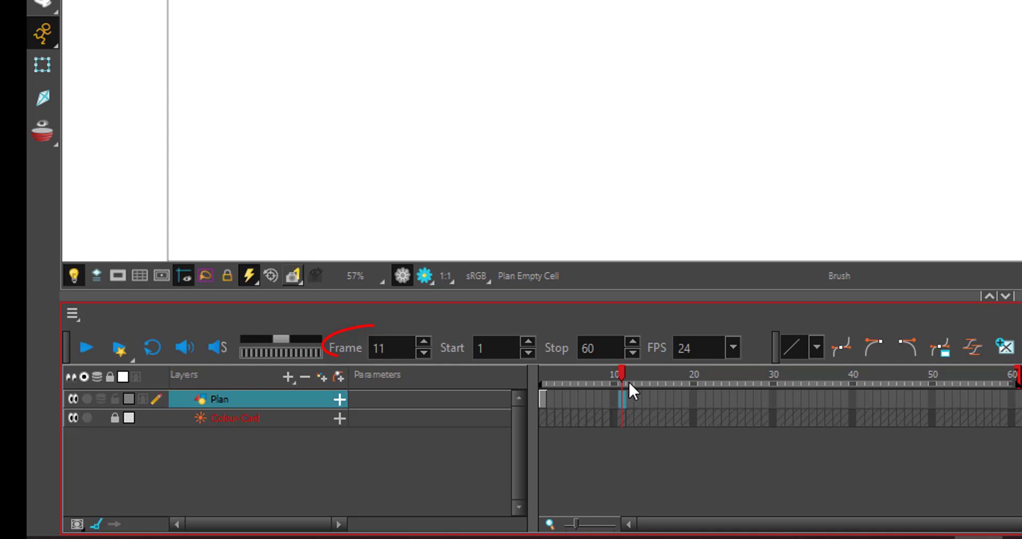
- Extend the Plan drawing's exposure to frame 26, and on to frame 60
{"action": "left_click_drag", "start_coordinate": [629, 382], "coordinate": [735, 393]}
{"action": "right_click", "coordinate": [744, 399]}
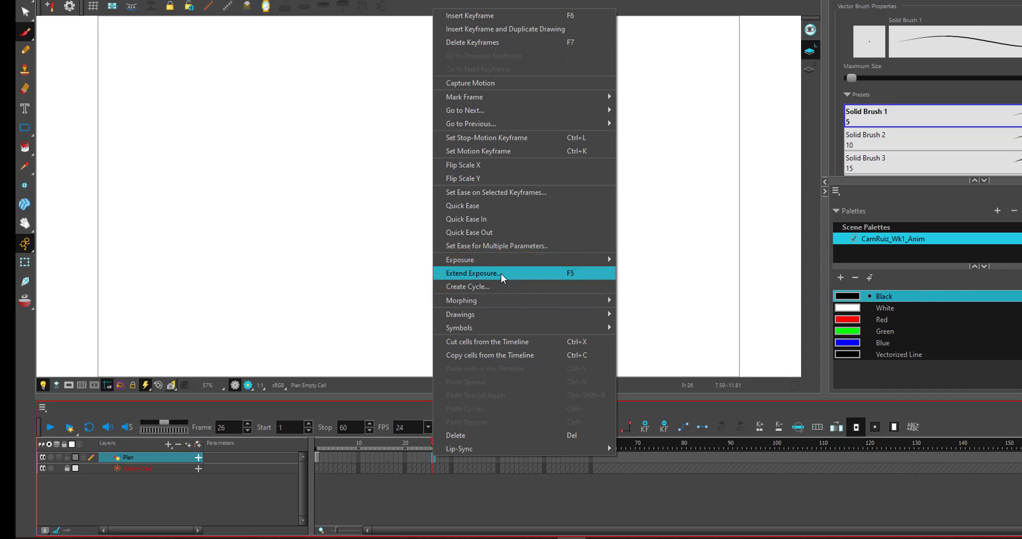
{"action": "left_click", "coordinate": [500, 273]}
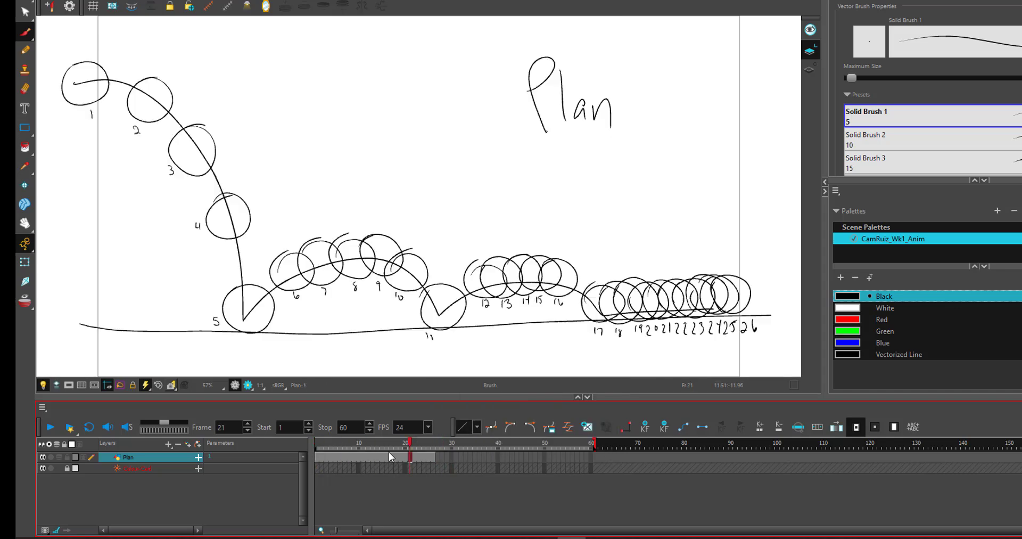
{"action": "left_click", "coordinate": [367, 457]}
{"action": "mouse_move", "coordinate": [362, 462]}
{"action": "left_mouse_down"}
{"action": "mouse_move", "coordinate": [462, 461]}
{"action": "mouse_move", "coordinate": [340, 457]}
{"action": "mouse_move", "coordinate": [502, 461]}
{"action": "mouse_move", "coordinate": [340, 457]}
{"action": "mouse_move", "coordinate": [548, 459]}
{"action": "left_mouse_up"}
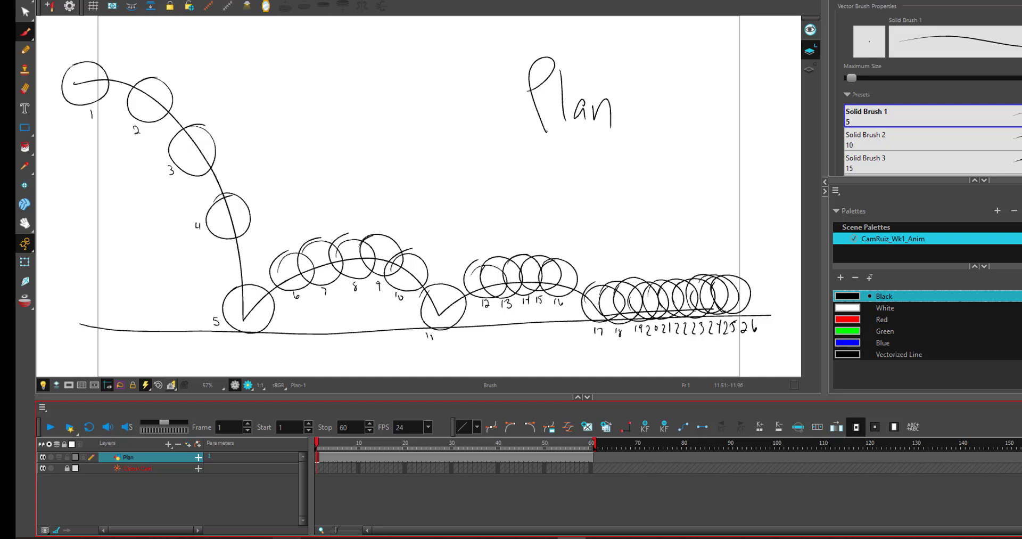
- Set the Plan layer's opacity to 25 in its advanced layer properties
{"action": "right_click", "coordinate": [156, 456]}
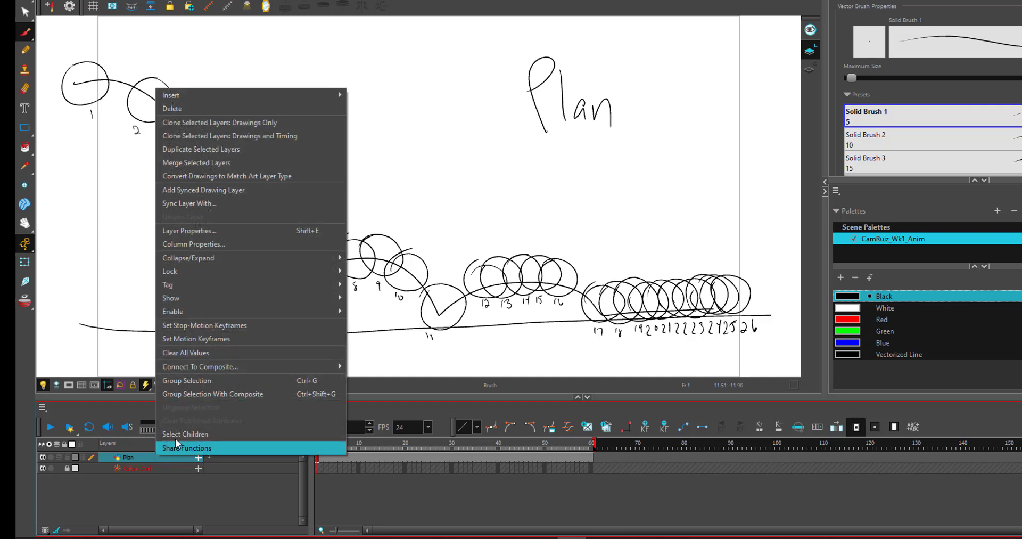
{"action": "left_click", "coordinate": [253, 231]}
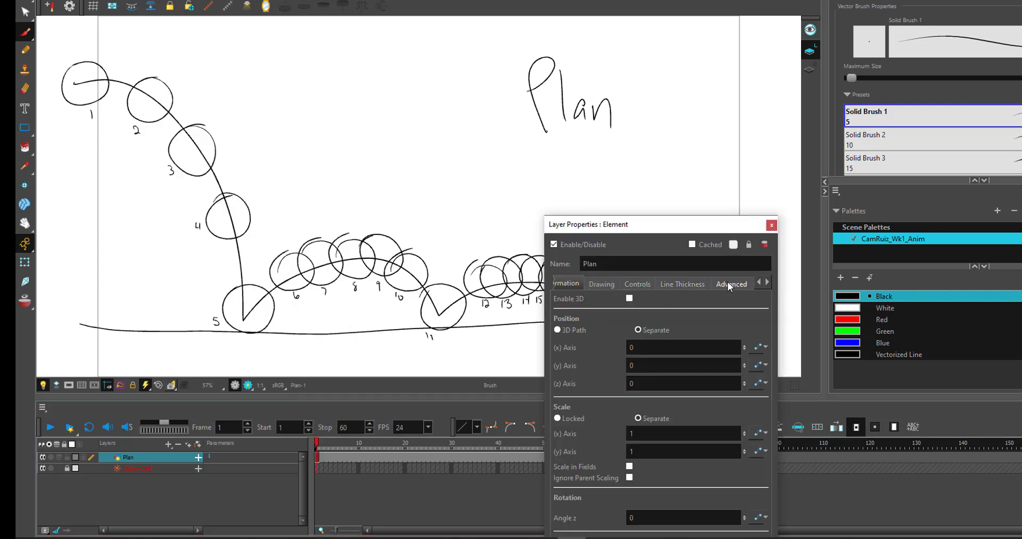
{"action": "left_click", "coordinate": [729, 285]}
{"action": "left_click", "coordinate": [655, 389]}
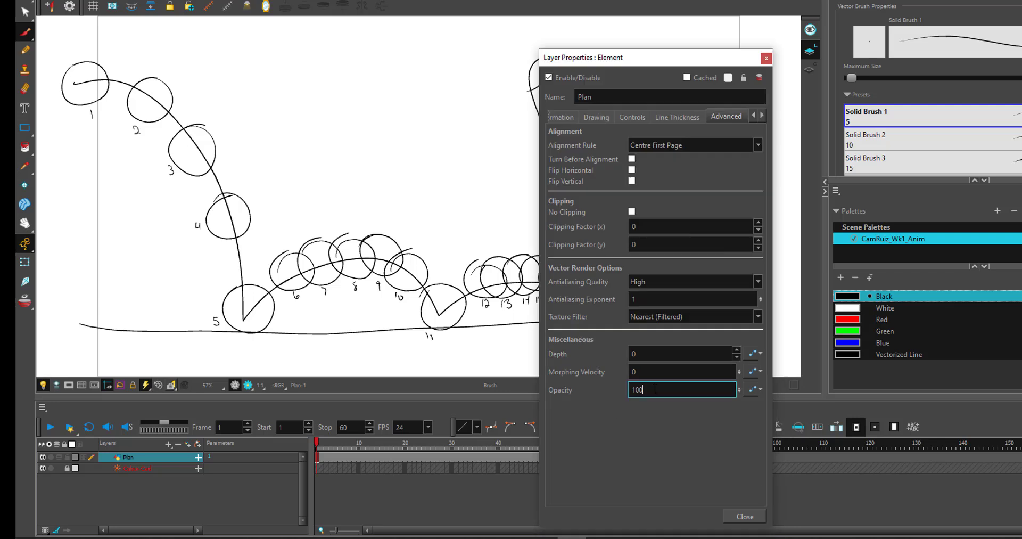
{"action": "type", "text": "25"}
{"action": "key", "text": "Return"}
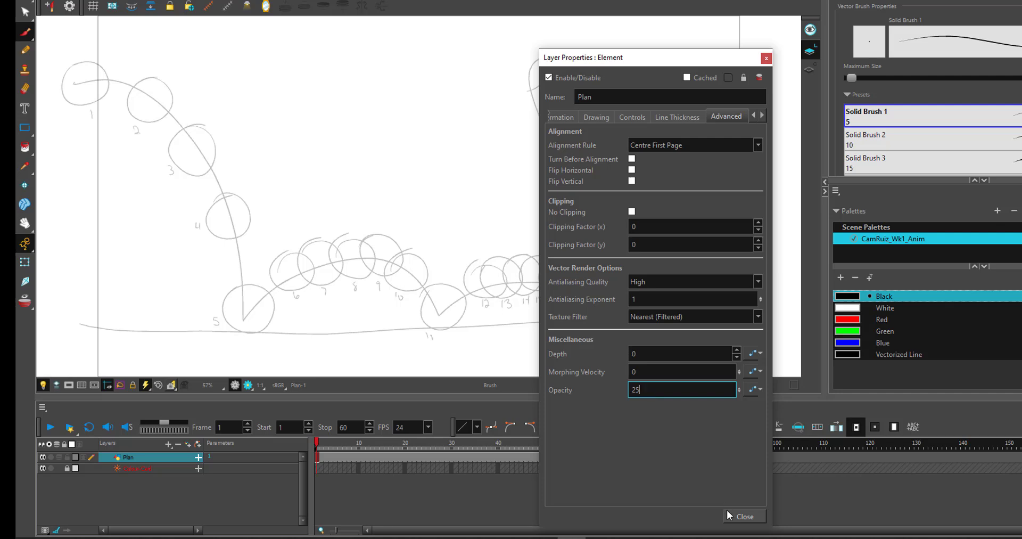
{"action": "left_click", "coordinate": [745, 517]}
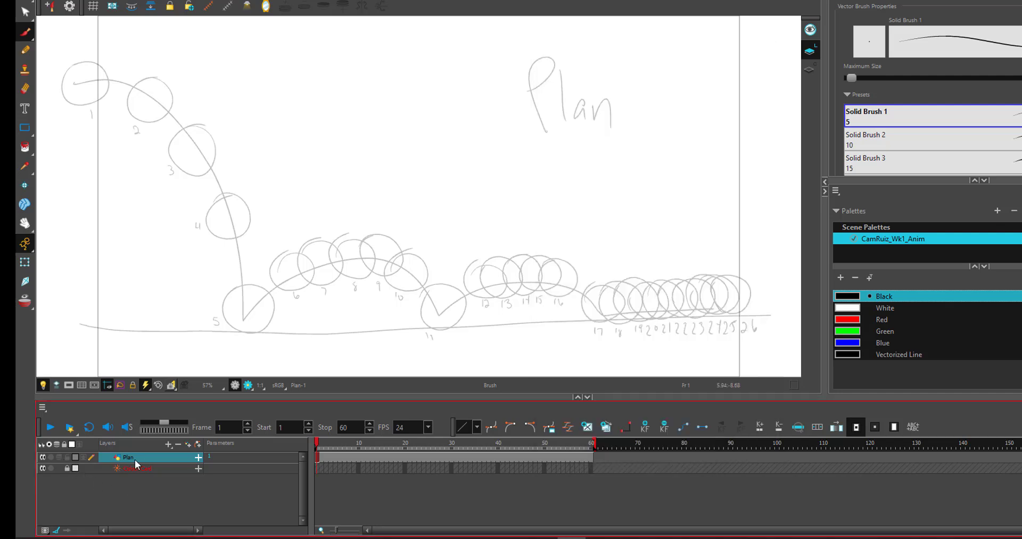
- Lock the Plan layer and add a new vector drawing layer named Ball
{"action": "left_click", "coordinate": [67, 456]}
{"action": "left_click", "coordinate": [168, 443]}
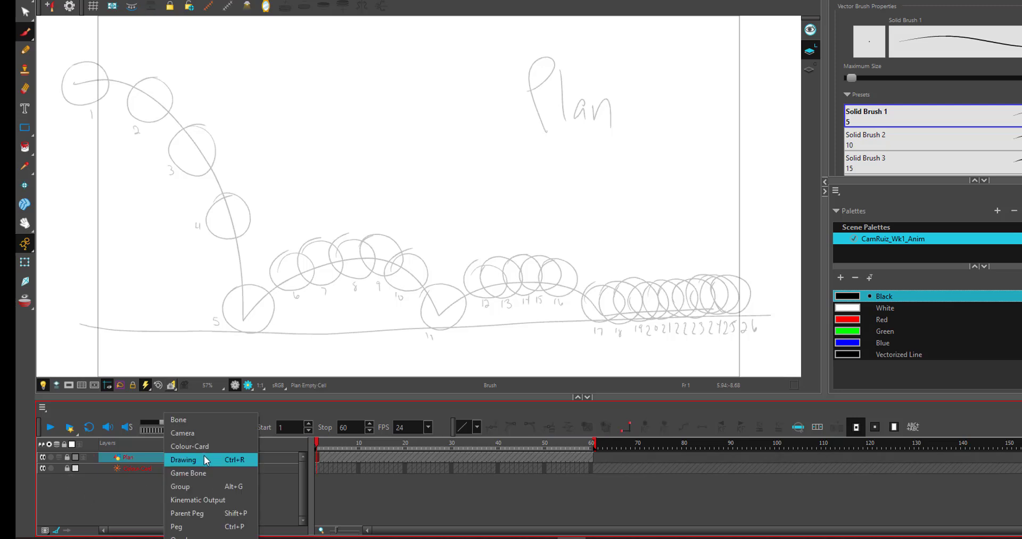
{"action": "left_click", "coordinate": [204, 457]}
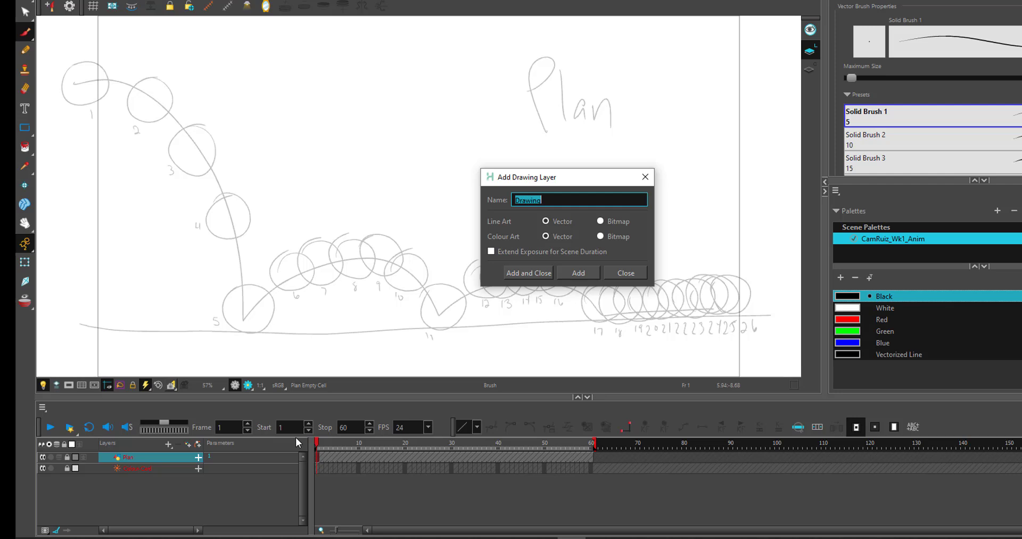
{"action": "type", "text": "Ball"}
{"action": "key", "text": "Return"}
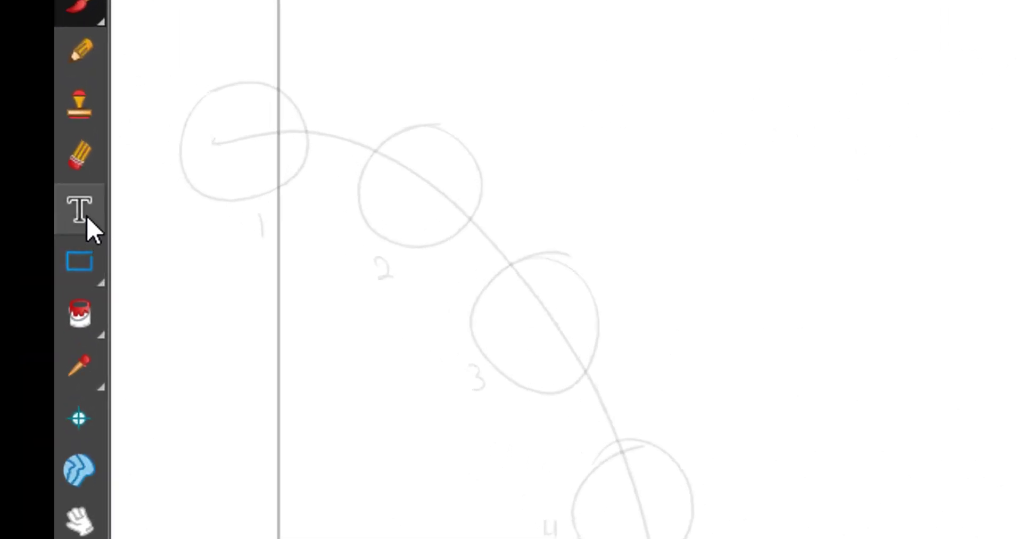
- Draw a black circle with the Ellipse tool over the plan's circle 1 on frame 1 of the Ball layer
{"action": "left_click", "coordinate": [85, 277]}
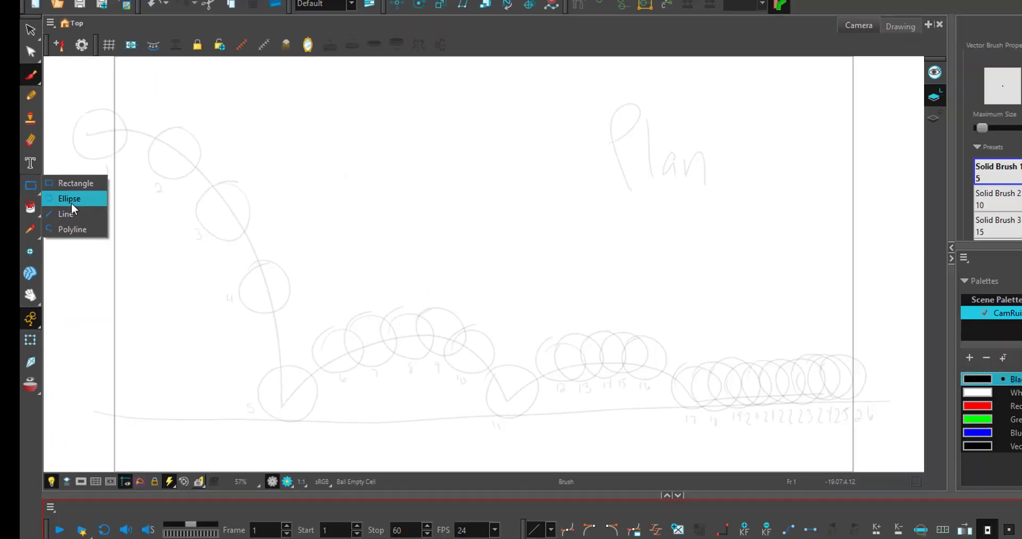
{"action": "left_click", "coordinate": [71, 203]}
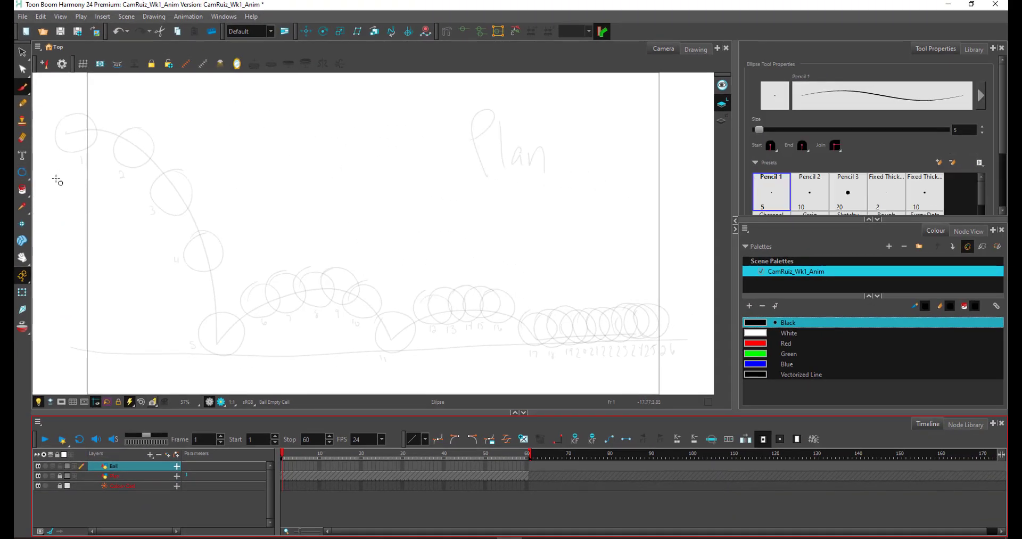
{"action": "left_click_drag", "start_coordinate": [76, 106], "coordinate": [129, 159]}
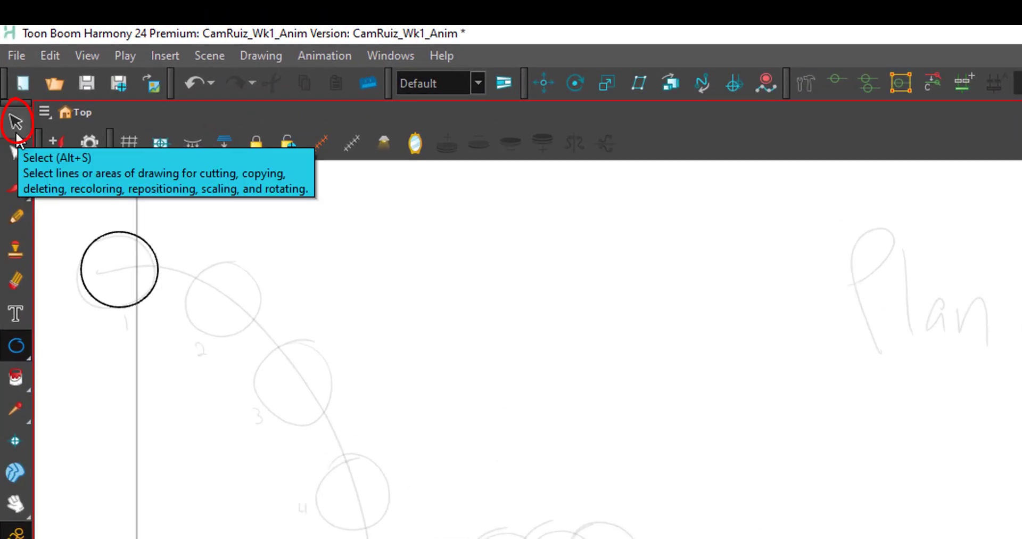
- Select the drawn ball, line it up with the plan's circle 1 and copy it
{"action": "left_click", "coordinate": [15, 132]}
{"action": "mouse_move", "coordinate": [113, 192]}
{"action": "left_mouse_down"}
{"action": "mouse_move", "coordinate": [107, 340]}
{"action": "mouse_move", "coordinate": [187, 237]}
{"action": "mouse_move", "coordinate": [106, 203]}
{"action": "left_mouse_up"}
{"action": "right_click", "coordinate": [146, 247]}
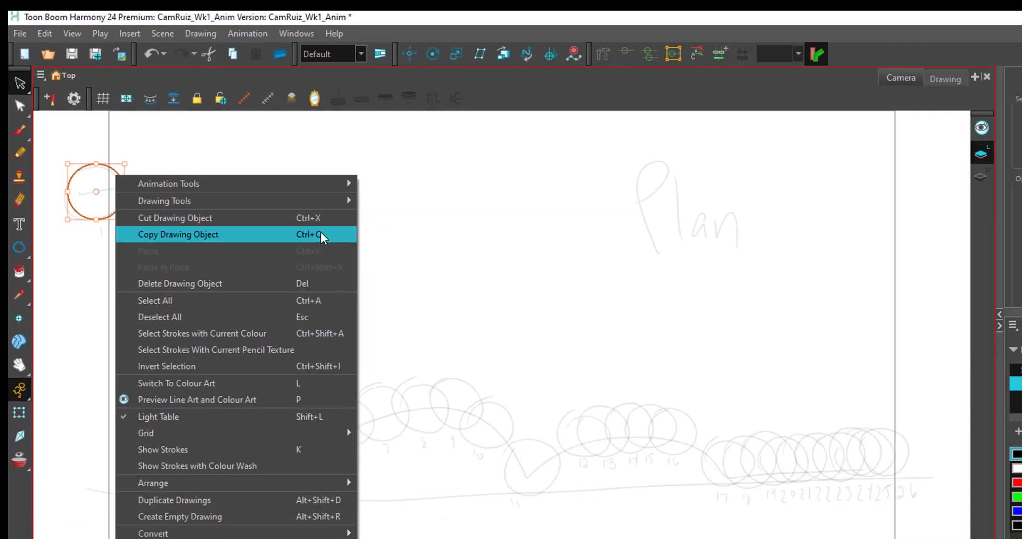
{"action": "left_click", "coordinate": [423, 327]}
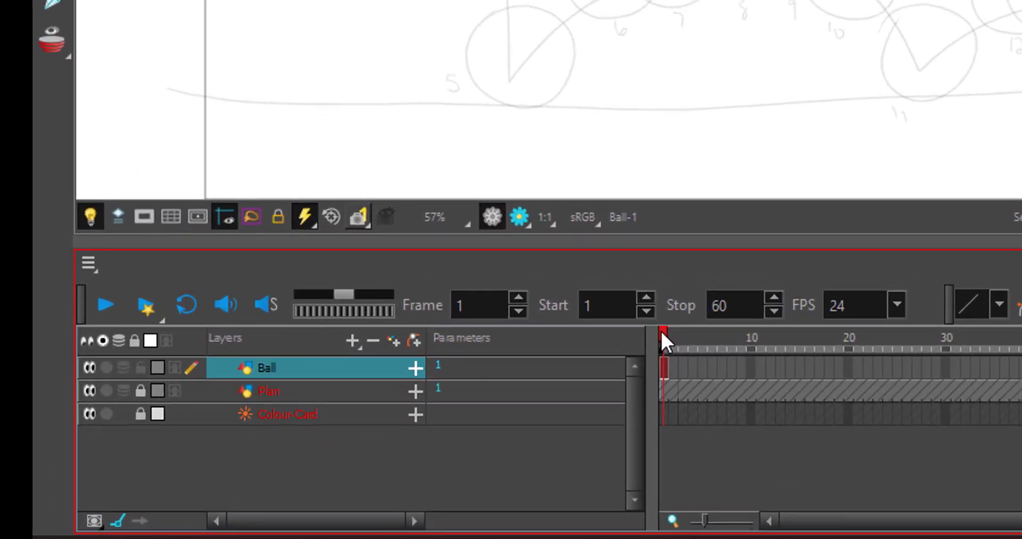
- Paste the ball into frame 2 and move it onto the plan's circle 2
{"action": "left_click_drag", "start_coordinate": [661, 332], "coordinate": [673, 334]}
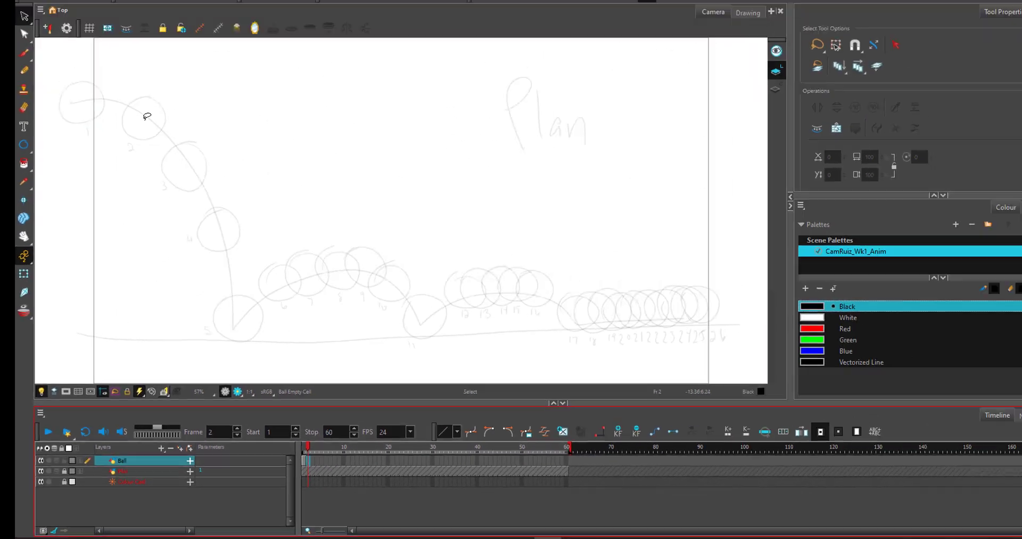
{"action": "right_click", "coordinate": [149, 147]}
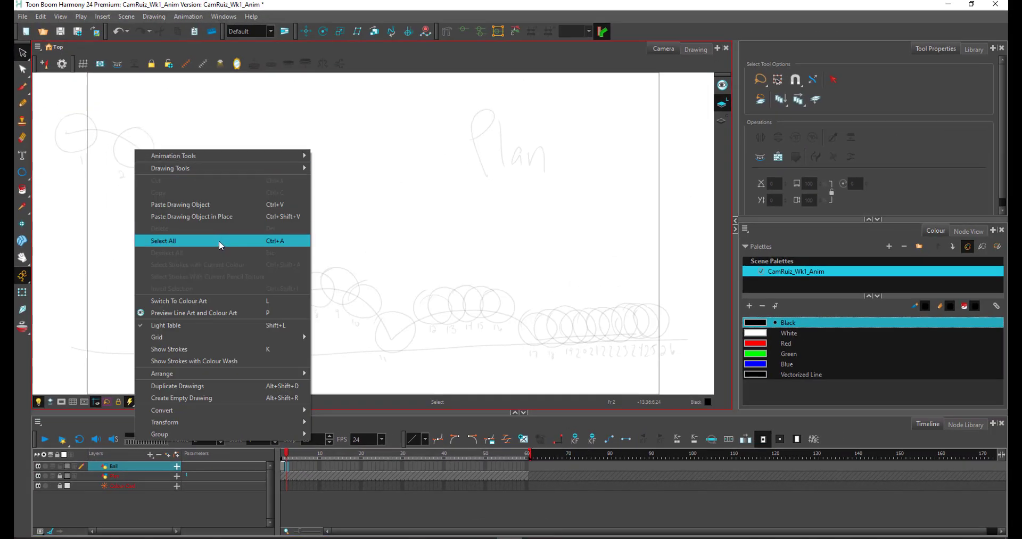
{"action": "left_click", "coordinate": [290, 206]}
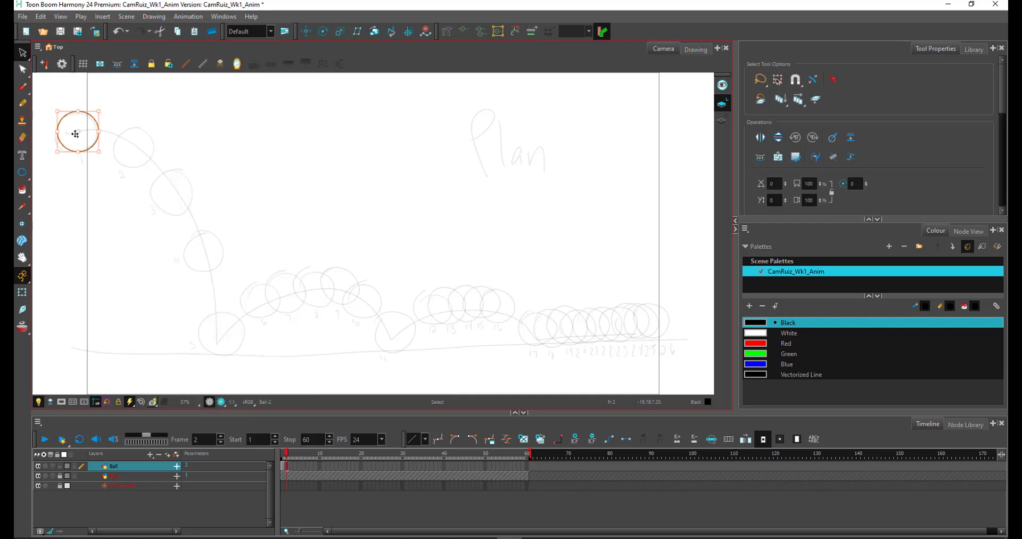
{"action": "mouse_move", "coordinate": [86, 126]}
{"action": "left_mouse_down"}
{"action": "mouse_move", "coordinate": [155, 135]}
{"action": "mouse_move", "coordinate": [142, 142]}
{"action": "left_mouse_up"}
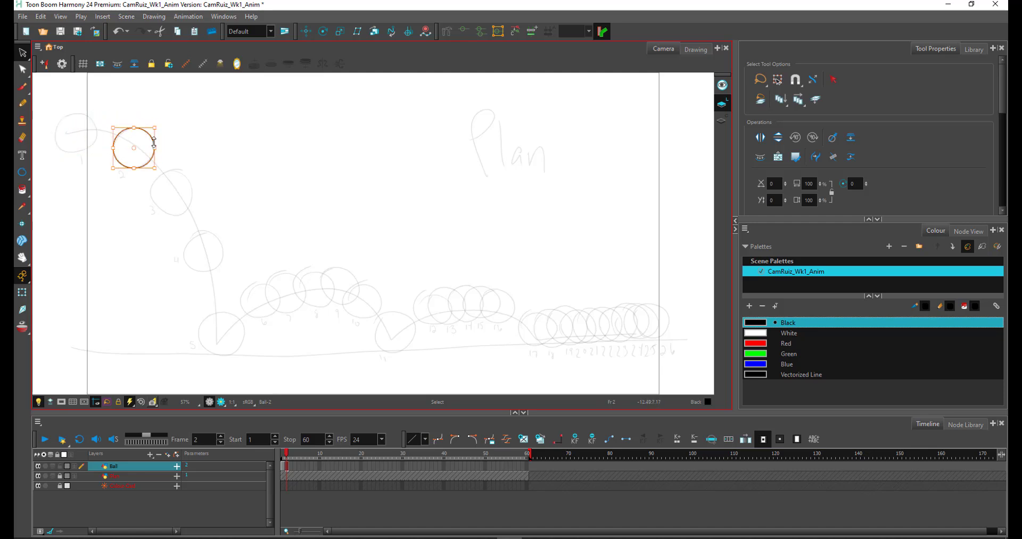
- Paste the ball into frames 3 to 5, moving and nudging each copy onto the plan's matching numbered circle
{"action": "left_click", "coordinate": [286, 451]}
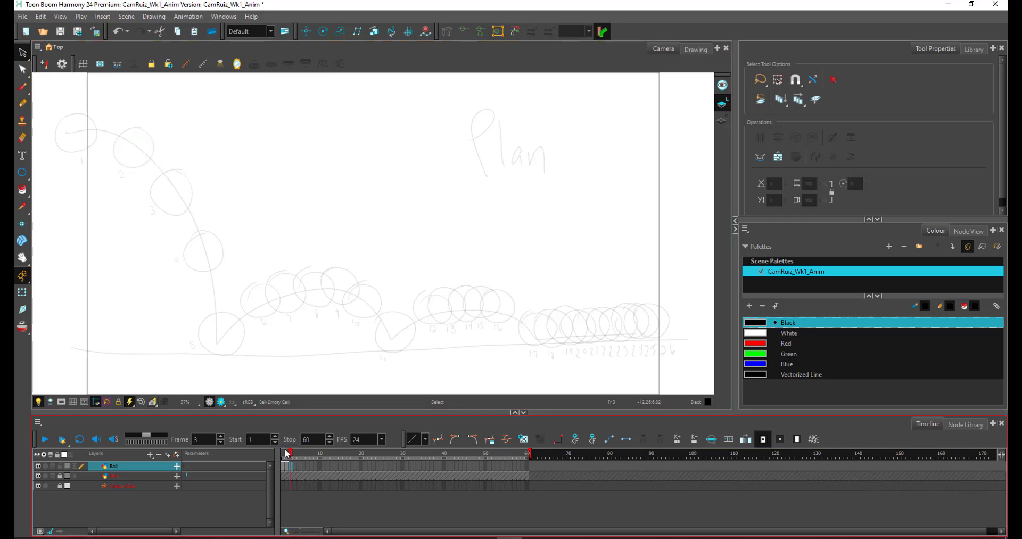
{"action": "right_click", "coordinate": [165, 161]}
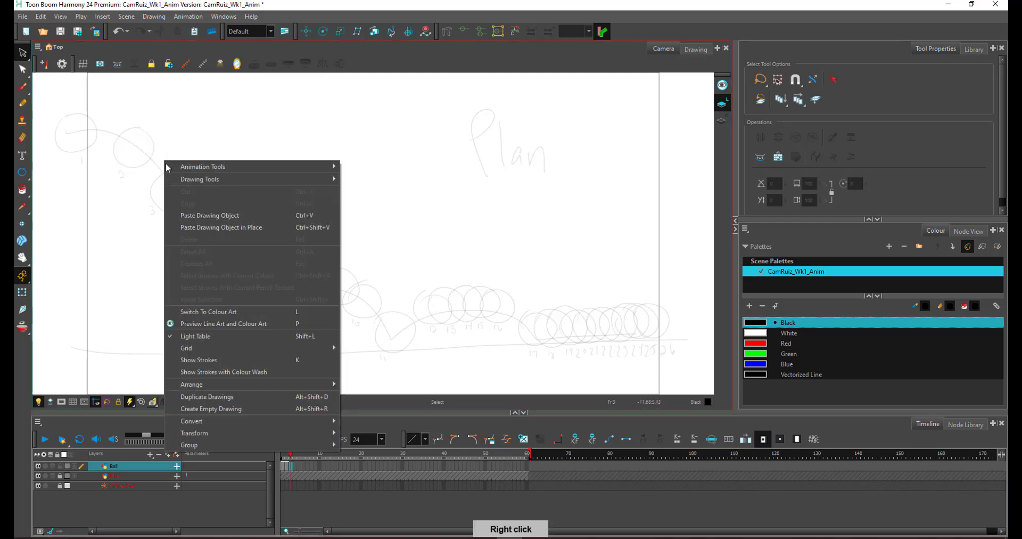
{"action": "left_click", "coordinate": [281, 218]}
{"action": "mouse_move", "coordinate": [101, 124]}
{"action": "left_mouse_down"}
{"action": "mouse_move", "coordinate": [183, 148]}
{"action": "mouse_move", "coordinate": [192, 176]}
{"action": "left_mouse_up"}
{"action": "key", "text": "Right"}
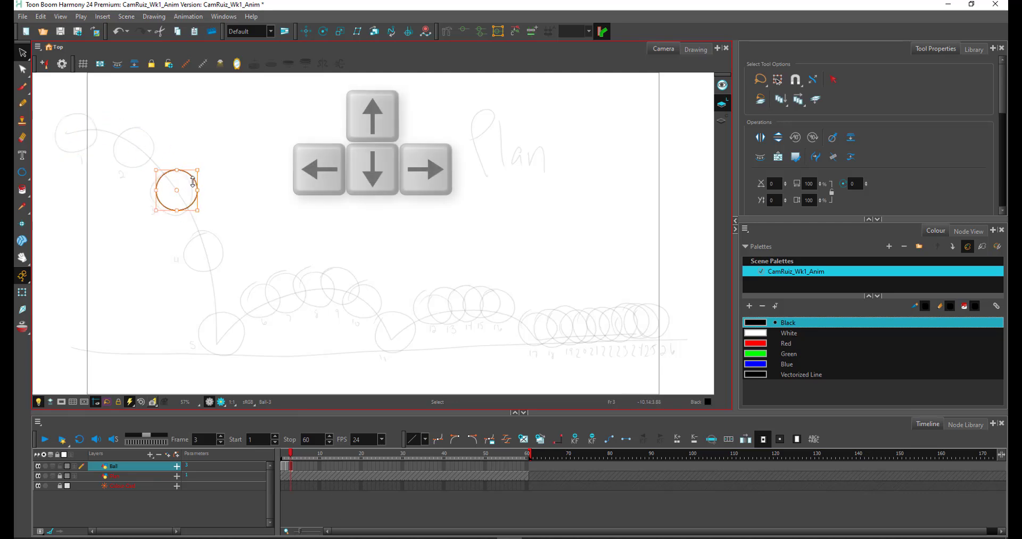
{"action": "key", "text": "Down"}
{"action": "key", "text": "Down"}
{"action": "key", "text": "Down"}
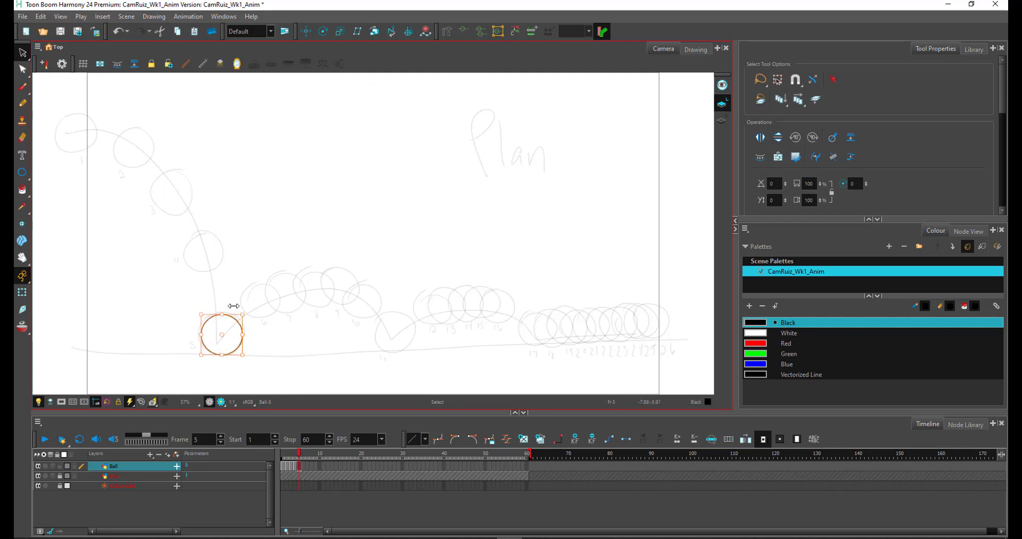
{"action": "key", "text": "Left"}
{"action": "key", "text": "Left"}
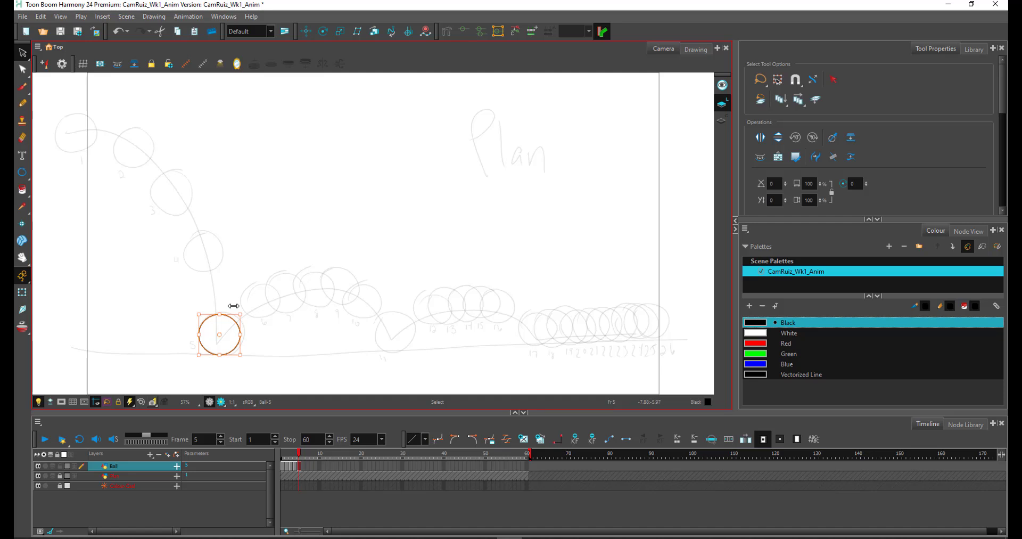
- Move to frame 6 and step back and forth between frames 6 and 7 of the Ball layer
{"action": "left_click_drag", "start_coordinate": [301, 454], "coordinate": [303, 454]}
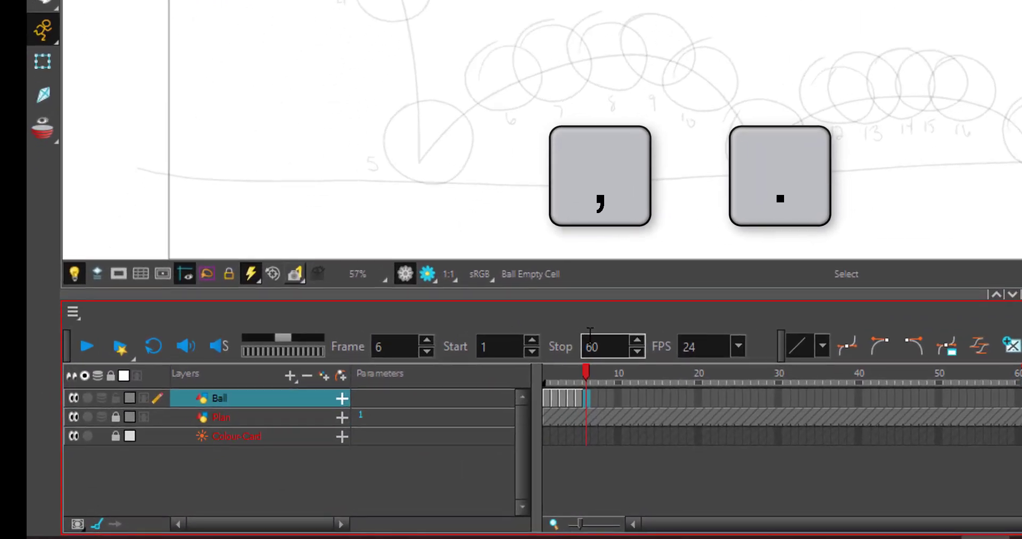
{"action": "key", "text": "period"}
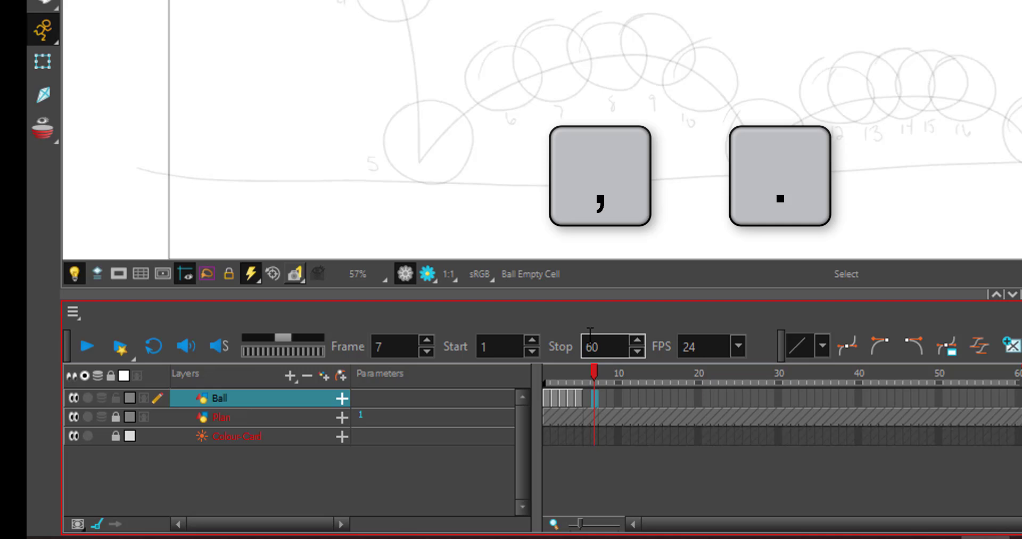
{"action": "key", "text": "comma"}
{"action": "key", "text": "period"}
{"action": "key", "text": "comma"}
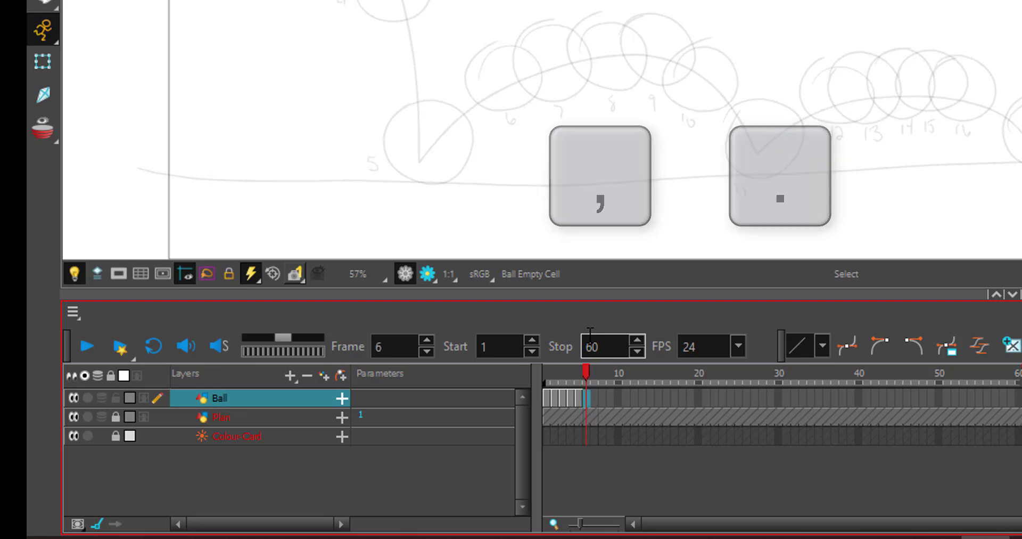
{"action": "key", "text": "period"}
{"action": "key", "text": "comma"}
{"action": "key", "text": "period"}
{"action": "key", "text": "comma"}
{"action": "key", "text": "period"}
{"action": "key", "text": "comma"}
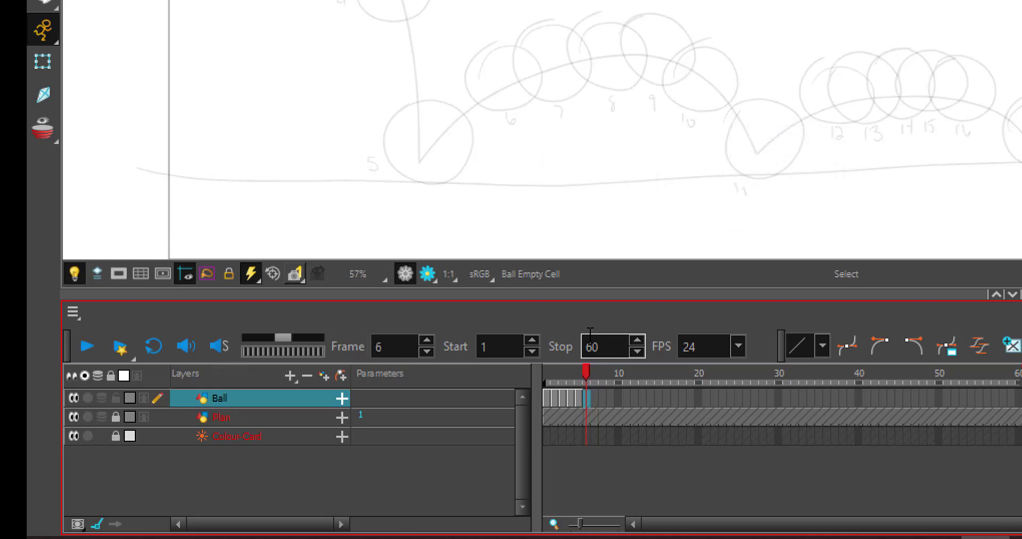
{"action": "key", "text": "period"}
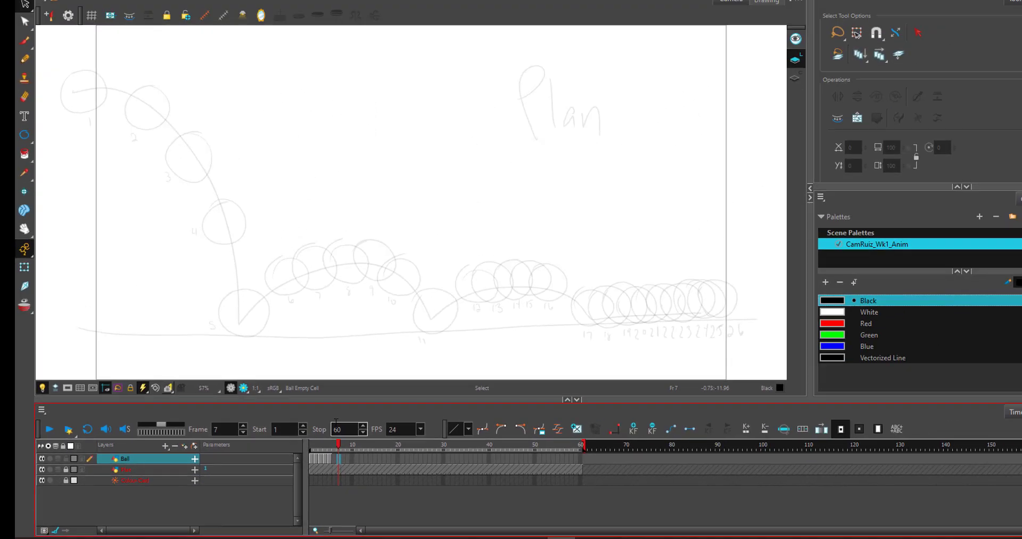
{"action": "key", "text": "comma"}
- Paste the ball into frames 6 to 11, placing each copy on the matching circle of the first bounce
{"action": "key", "text": "ctrl+v"}
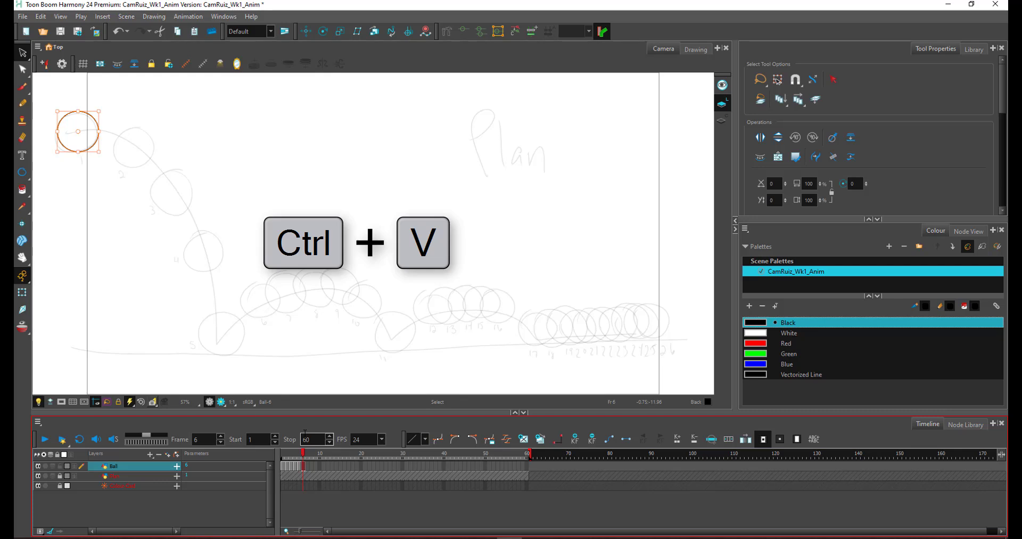
{"action": "left_click_drag", "start_coordinate": [80, 133], "coordinate": [283, 289]}
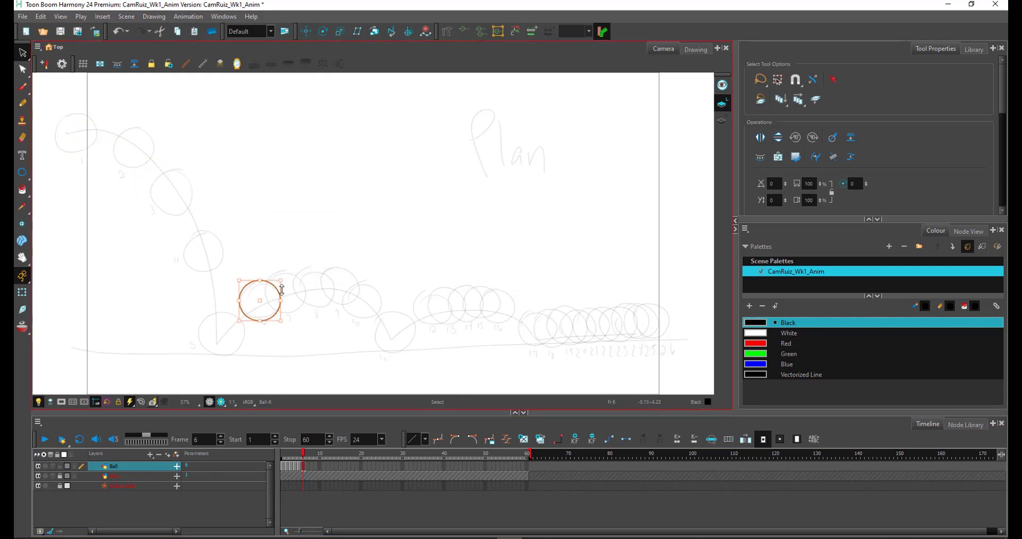
{"action": "key", "text": "period"}
{"action": "key", "text": "ctrl+v"}
{"action": "left_click_drag", "start_coordinate": [94, 116], "coordinate": [402, 313]}
{"action": "key", "text": "period"}
{"action": "key", "text": "ctrl+v"}
{"action": "key", "text": "period"}
{"action": "key", "text": "ctrl+v"}
{"action": "key", "text": "period"}
{"action": "key", "text": "ctrl+v"}
{"action": "key", "text": "period"}
{"action": "key", "text": "ctrl+v"}
- Paste the ball into frames 12 to 16, placing each copy on the matching circle of the second bounce
{"action": "key", "text": "period"}
{"action": "key", "text": "ctrl+v"}
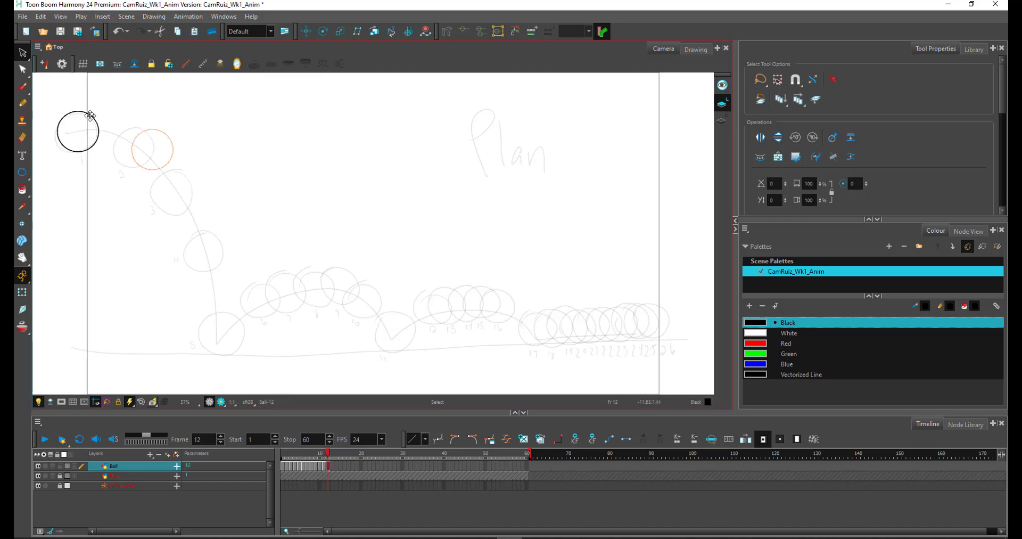
{"action": "key", "text": "period"}
{"action": "left_click_drag", "start_coordinate": [90, 116], "coordinate": [570, 321]}
{"action": "key", "text": "ctrl+v"}
{"action": "key", "text": "period"}
{"action": "key", "text": "ctrl+v"}
{"action": "key", "text": "period"}
{"action": "key", "text": "period"}
{"action": "key", "text": "ctrl+v"}
- Paste the ball into frames 17 to 20, placing each copy on the matching circle of the final roll
{"action": "key", "text": "period"}
{"action": "key", "text": "ctrl+v"}
{"action": "key", "text": "period"}
{"action": "key", "text": "ctrl+v"}
{"action": "key", "text": "period"}
{"action": "key", "text": "ctrl+v"}
{"action": "key", "text": "period"}
{"action": "key", "text": "ctrl+v"}
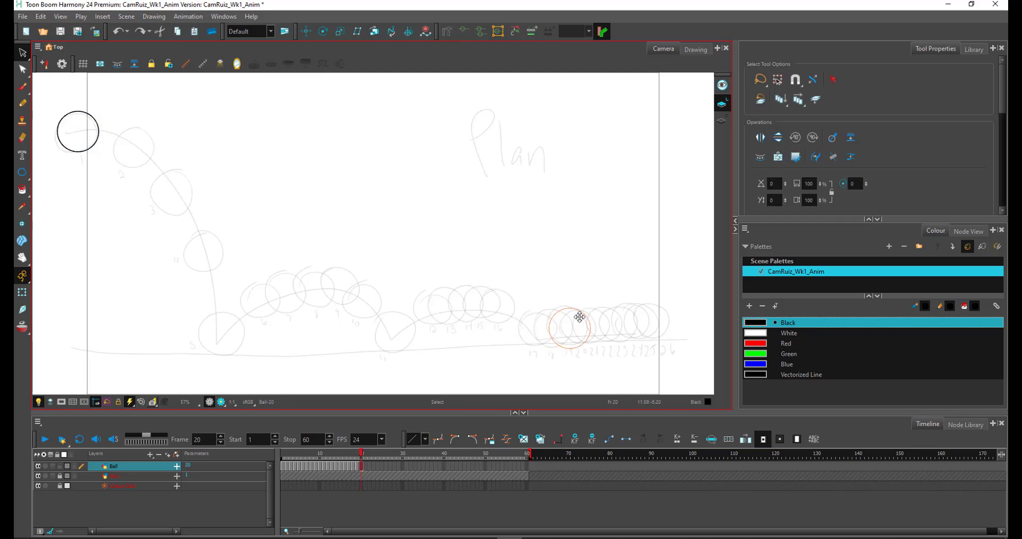
- Paste the ball into frames 21 to 25, placing each copy on the matching circle near the end of the roll
{"action": "key", "text": "period"}
{"action": "key", "text": "ctrl+v"}
{"action": "left_click_drag", "start_coordinate": [88, 118], "coordinate": [621, 314]}
{"action": "key", "text": "period"}
{"action": "key", "text": "ctrl+v"}
{"action": "key", "text": "period"}
{"action": "key", "text": "ctrl+v"}
{"action": "left_click_drag", "start_coordinate": [91, 118], "coordinate": [653, 312]}
{"action": "key", "text": "period"}
{"action": "key", "text": "ctrl+v"}
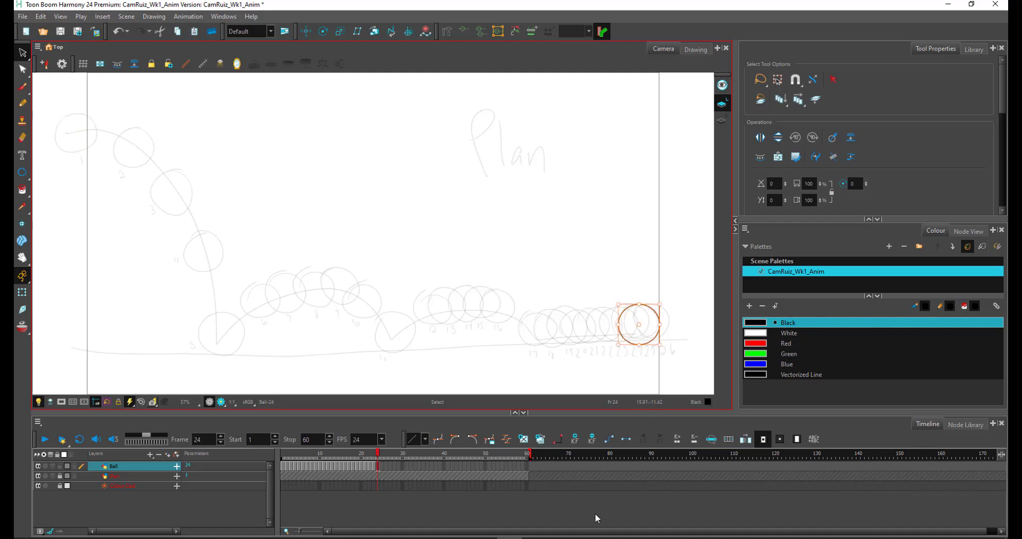
{"action": "key", "text": "period"}
{"action": "key", "text": "ctrl+v"}
{"action": "left_click_drag", "start_coordinate": [90, 118], "coordinate": [661, 313]}
- Play the animation in a loop to review the ball's movement along the plan
{"action": "mouse_move", "coordinate": [382, 454]}
{"action": "left_mouse_down"}
{"action": "mouse_move", "coordinate": [284, 454]}
{"action": "mouse_move", "coordinate": [360, 454]}
{"action": "mouse_move", "coordinate": [295, 460]}
{"action": "mouse_move", "coordinate": [391, 472]}
{"action": "mouse_move", "coordinate": [280, 474]}
{"action": "mouse_move", "coordinate": [379, 469]}
{"action": "left_mouse_up"}
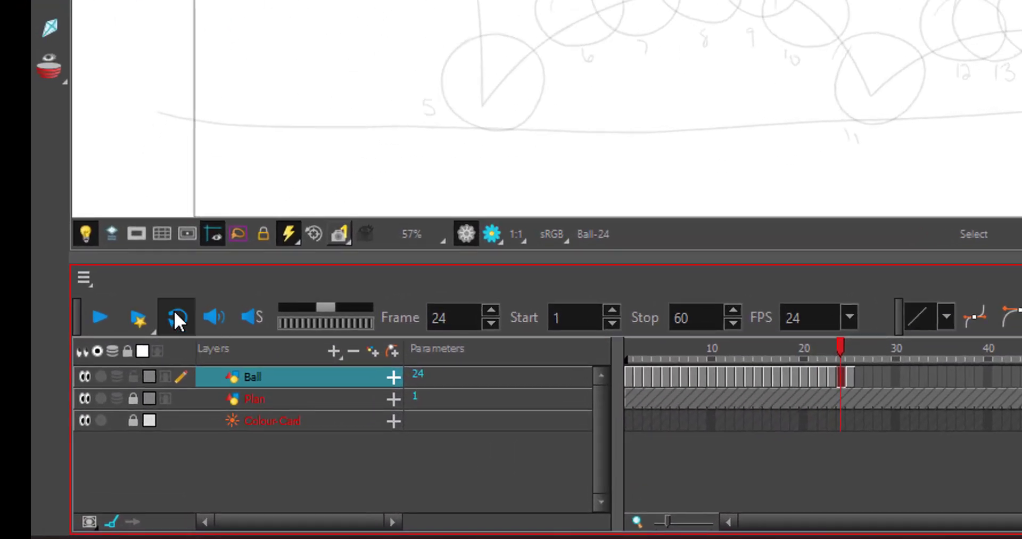
{"action": "left_click", "coordinate": [99, 317]}
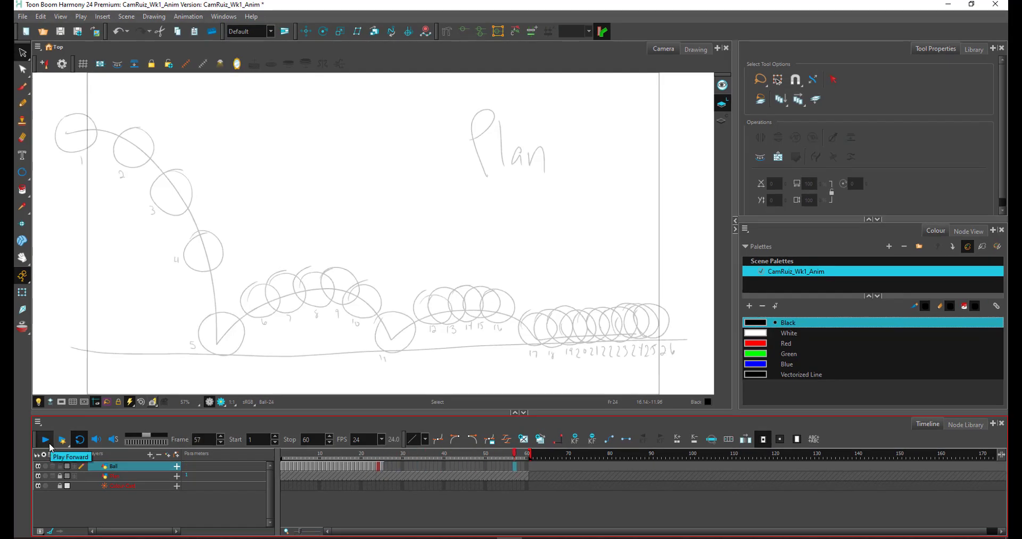
{"action": "left_click", "coordinate": [49, 442]}
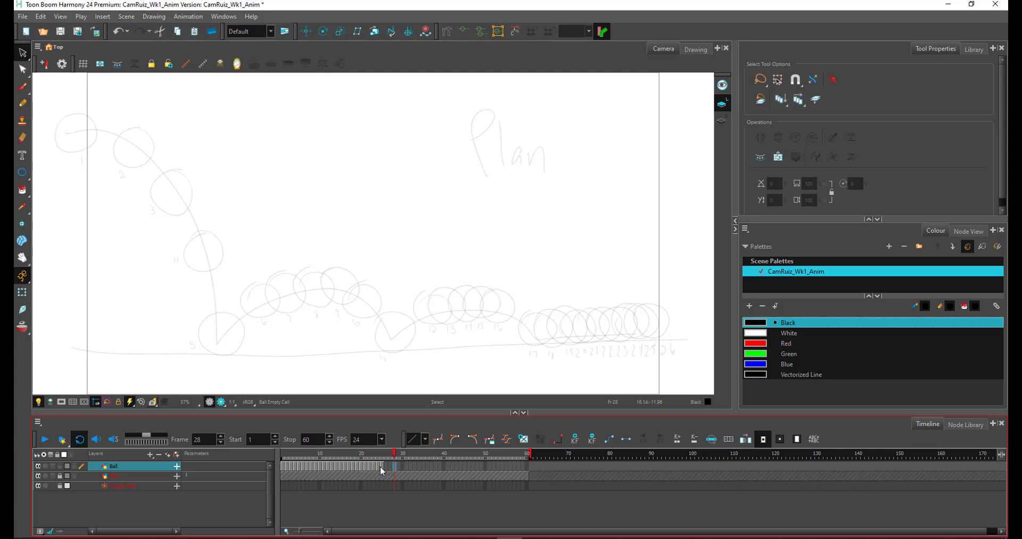
{"action": "left_click", "coordinate": [46, 442]}
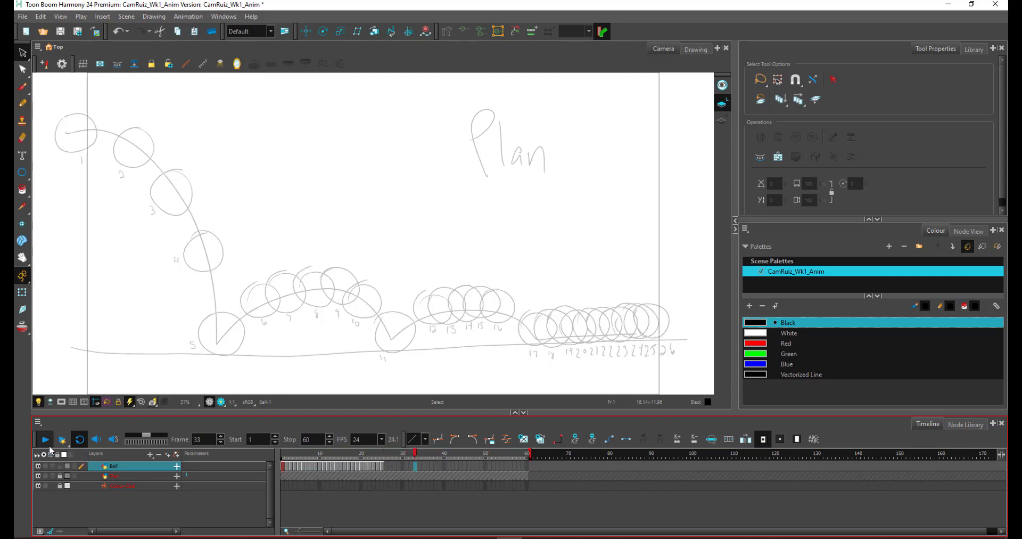
- Extend the last Ball drawing's exposure to frame 60, play the animation back and go to frame 20
{"action": "left_click", "coordinate": [526, 464]}
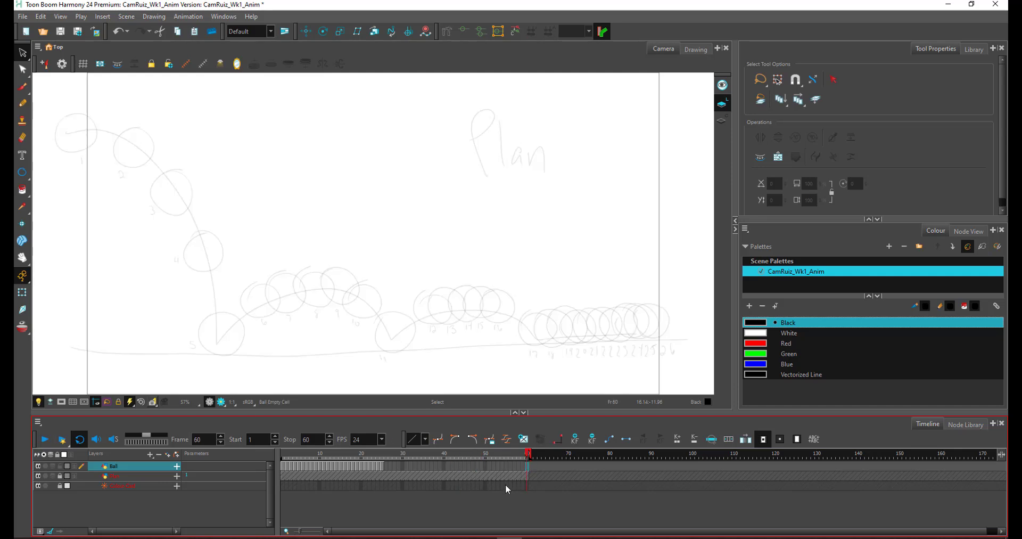
{"action": "right_click", "coordinate": [528, 464]}
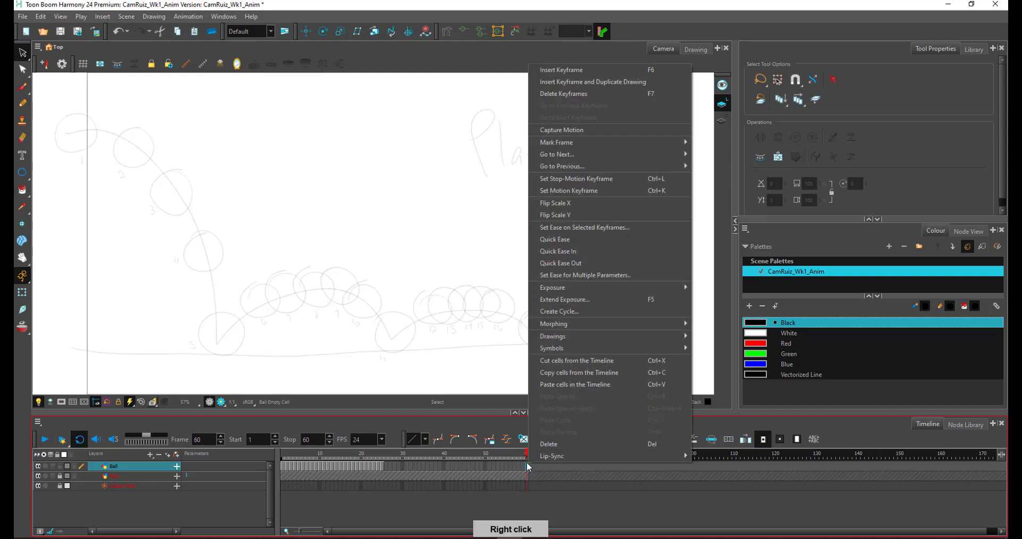
{"action": "left_click", "coordinate": [579, 301]}
{"action": "left_click", "coordinate": [53, 441]}
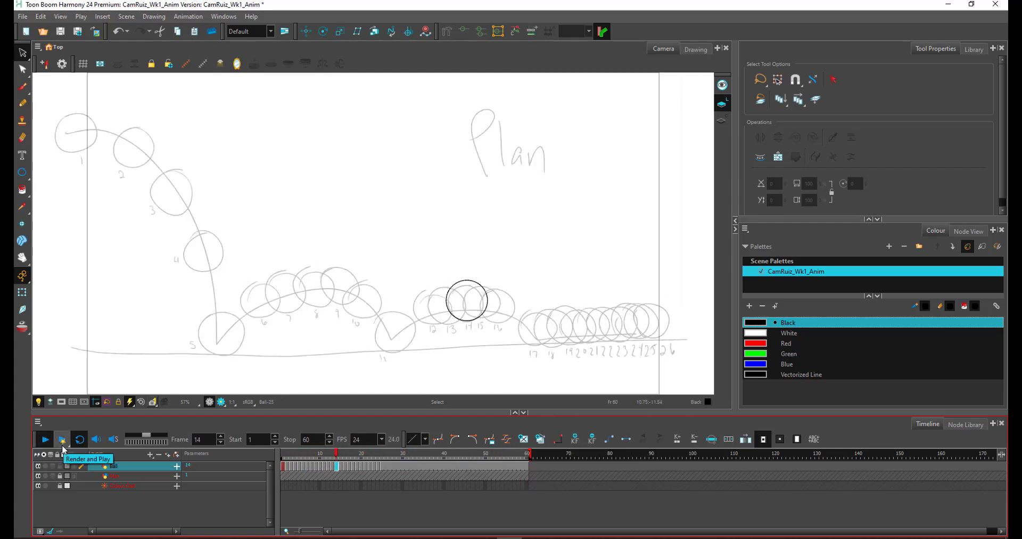
{"action": "left_click", "coordinate": [361, 453]}
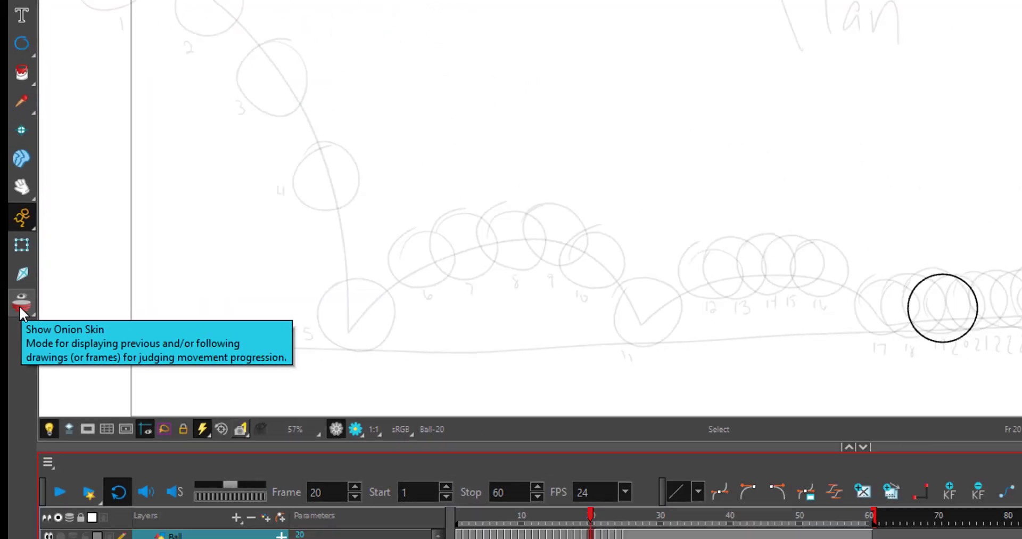
- Show the onion skin and nudge the frame 16 ball right and slightly down, towards the frame 17 ball
{"action": "left_click", "coordinate": [19, 276]}
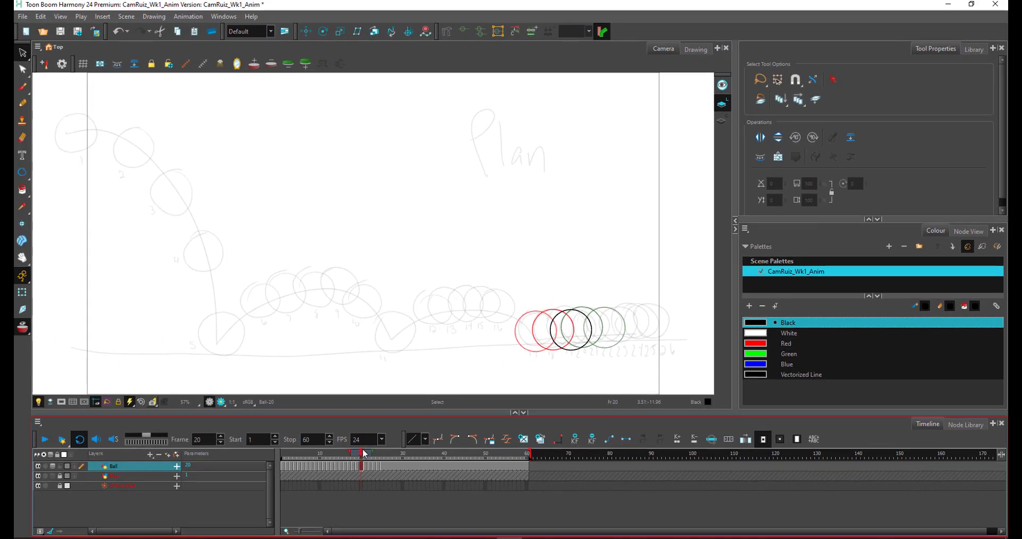
{"action": "mouse_move", "coordinate": [364, 454]}
{"action": "left_mouse_down"}
{"action": "mouse_move", "coordinate": [327, 453]}
{"action": "mouse_move", "coordinate": [355, 452]}
{"action": "left_mouse_up"}
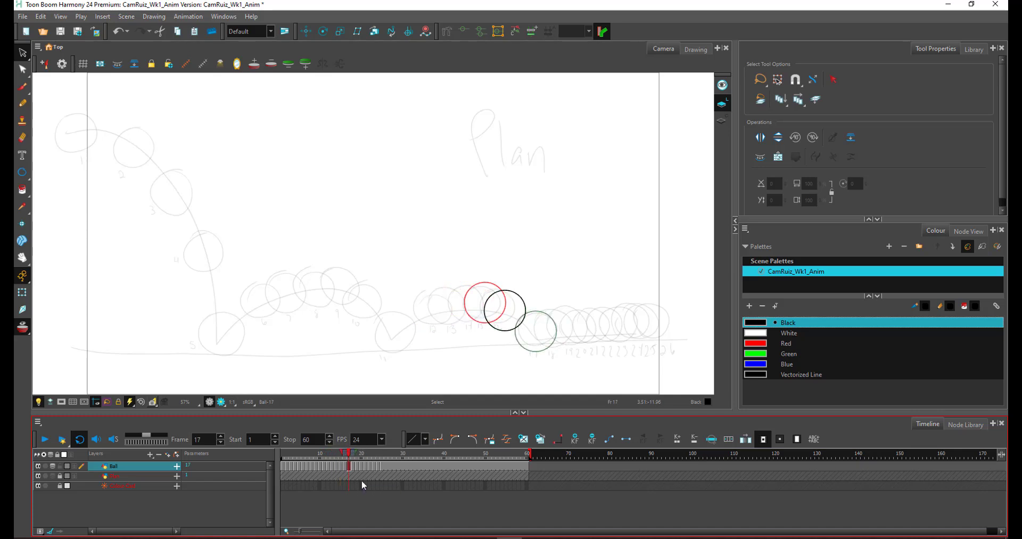
{"action": "key", "text": "ctrl+a"}
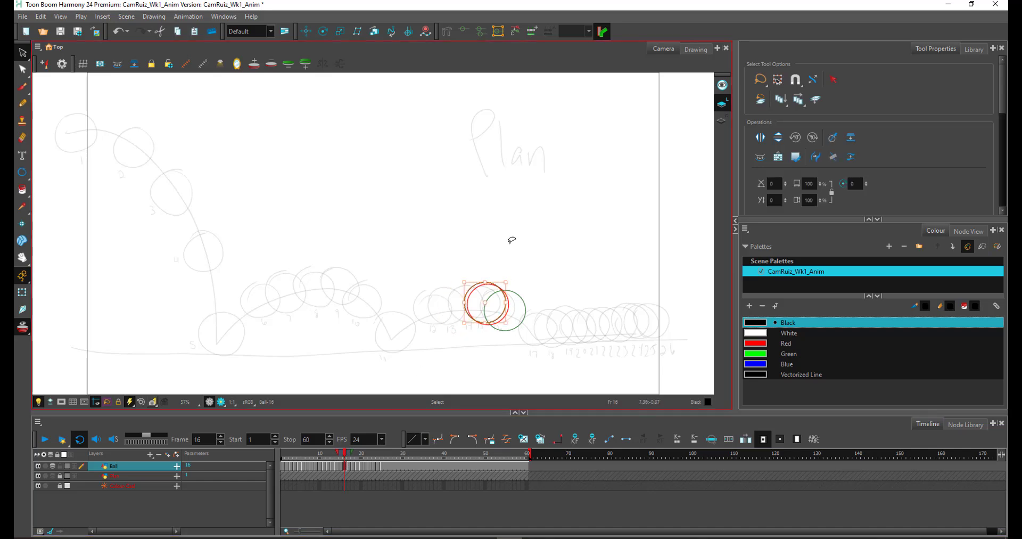
{"action": "key", "text": "Right"}
{"action": "key", "text": "Right"}
{"action": "key", "text": "Right"}
{"action": "key", "text": "Right"}
{"action": "key", "text": "Down"}
{"action": "key", "text": "Right"}
{"action": "key", "text": "Down"}
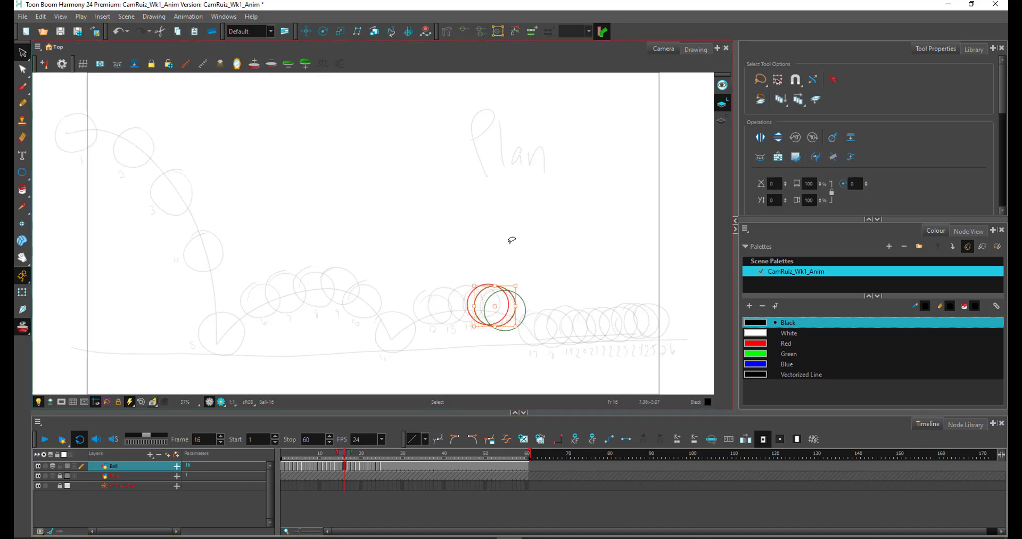
- Nudge the ball slightly up on frame 20 and slightly down on frame 21
{"action": "key", "text": "period"}
{"action": "key", "text": "period"}
{"action": "key", "text": "period"}
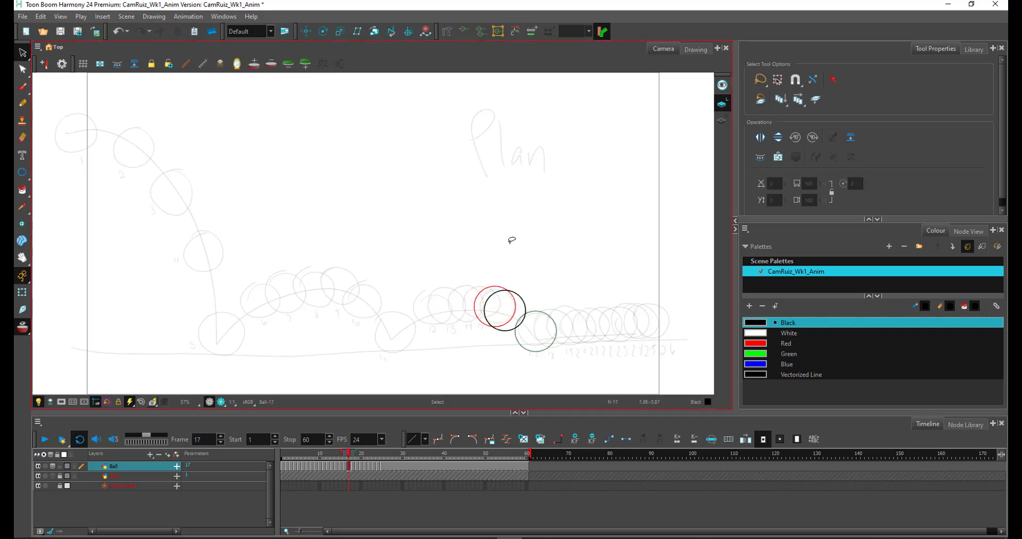
{"action": "key", "text": "period"}
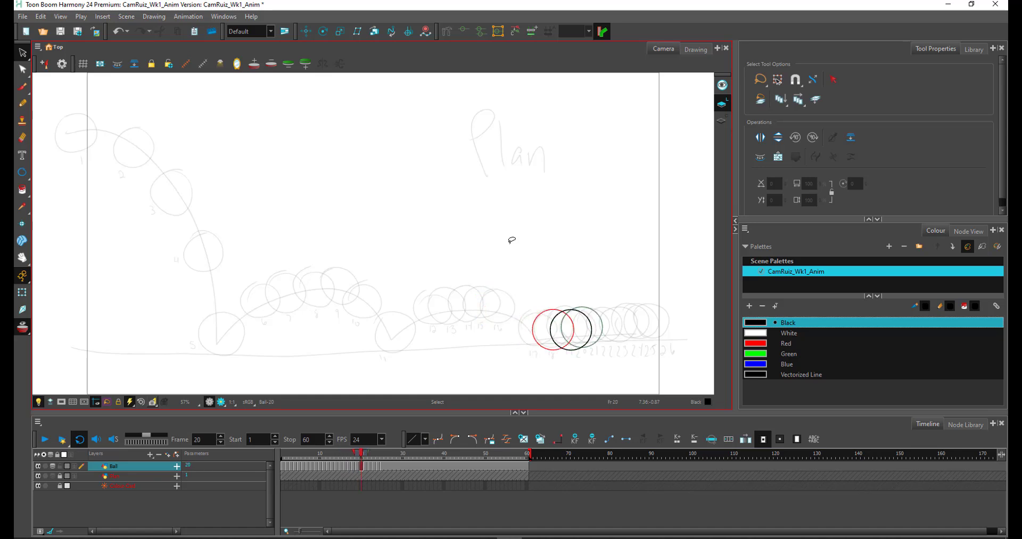
{"action": "left_click_drag", "start_coordinate": [584, 292], "coordinate": [620, 300]}
{"action": "key", "text": "Up"}
{"action": "key", "text": "Up"}
{"action": "key", "text": "period"}
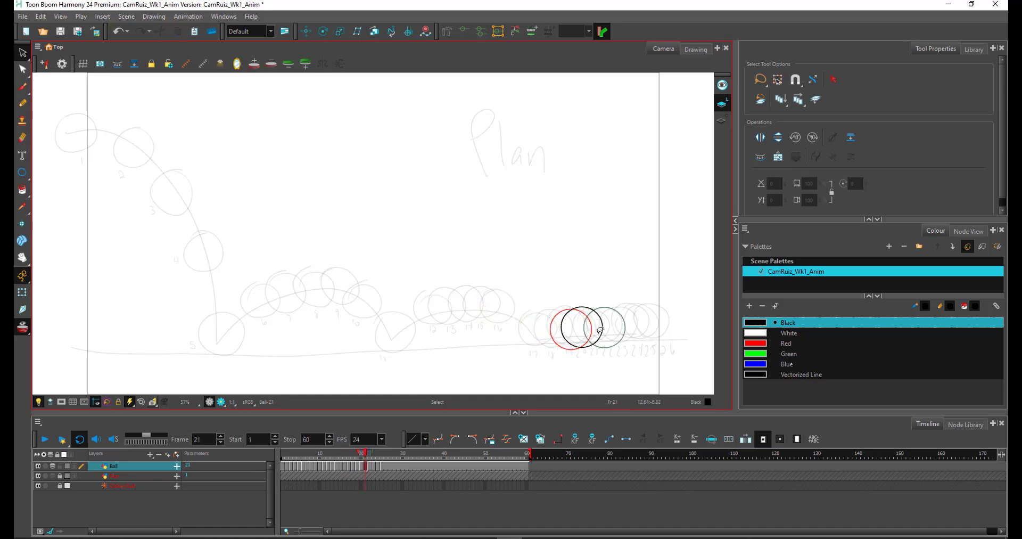
{"action": "left_click", "coordinate": [600, 332]}
{"action": "key", "text": "Down"}
{"action": "key", "text": "Down"}
{"action": "key", "text": "period"}
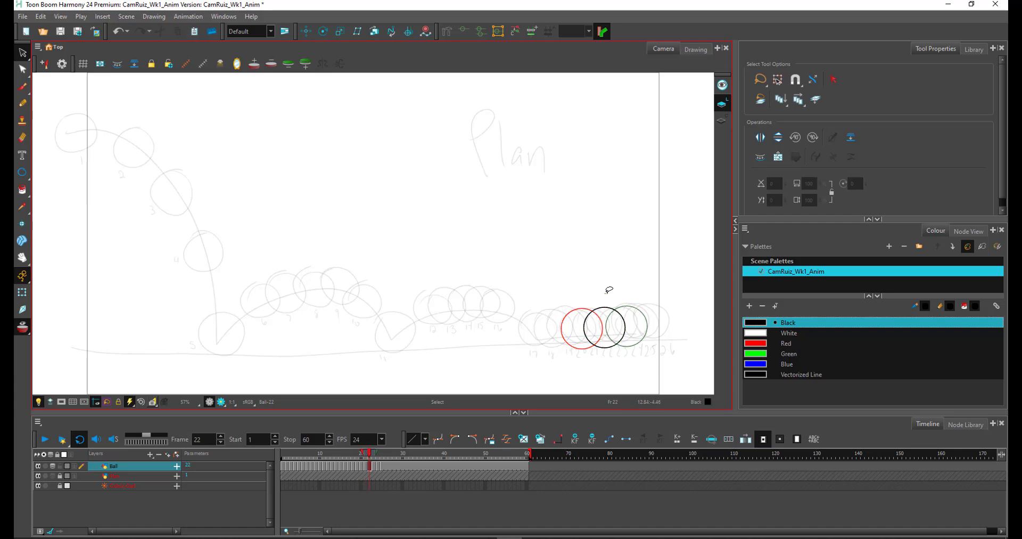
- Nudge the ball left on frames 22 and 23 to tighten the spacing of the final roll
{"action": "left_click_drag", "start_coordinate": [609, 290], "coordinate": [626, 284]}
{"action": "key", "text": "Left"}
{"action": "key", "text": "Left"}
{"action": "key", "text": "Left"}
{"action": "key", "text": "period"}
{"action": "key", "text": "ctrl+a"}
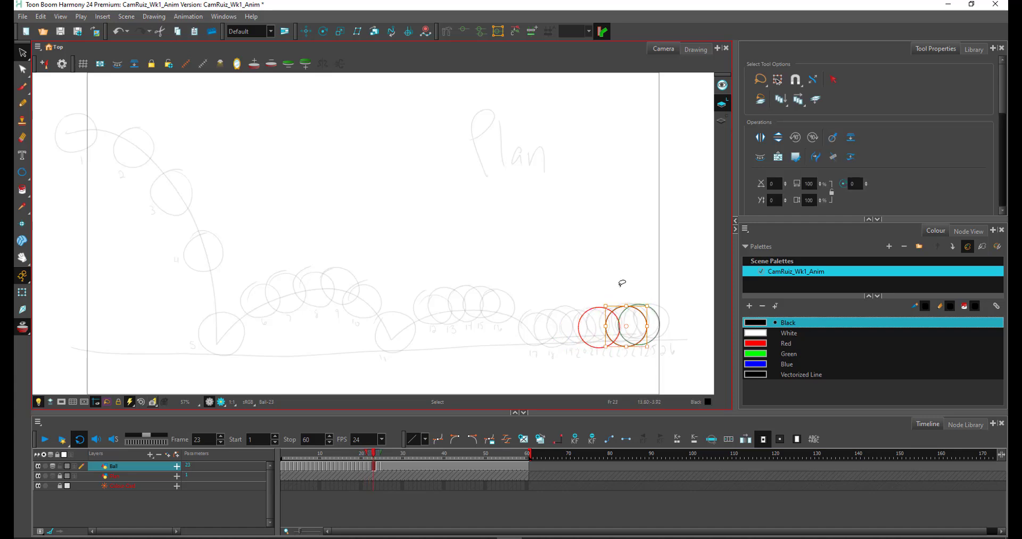
{"action": "key", "text": "Left"}
{"action": "key", "text": "Left"}
{"action": "key", "text": "Left"}
{"action": "key", "text": "Left"}
{"action": "key", "text": "Left"}
{"action": "key", "text": "Left"}
{"action": "key", "text": "Left"}
{"action": "key", "text": "Left"}
{"action": "key", "text": "Left"}
{"action": "key", "text": "Left"}
{"action": "key", "text": "period"}
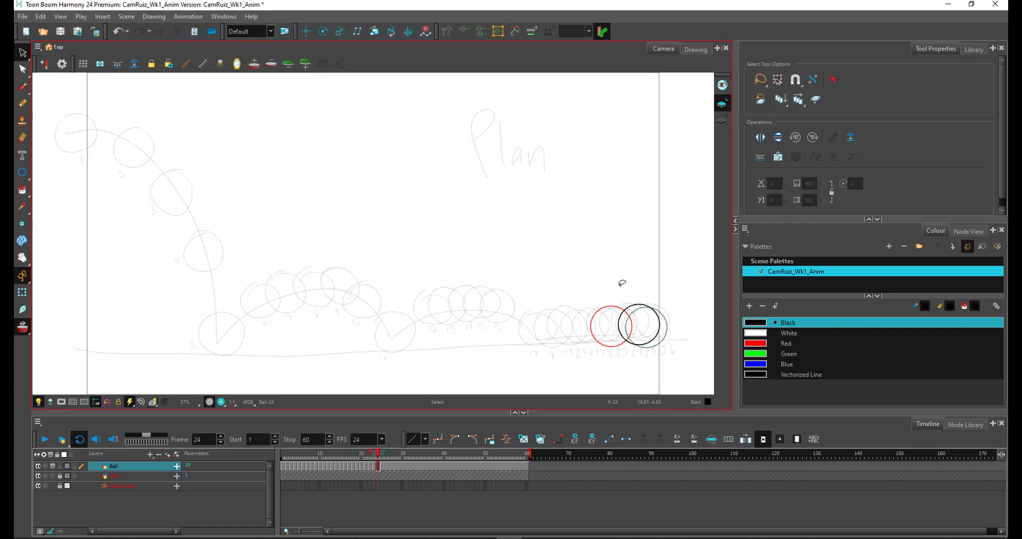
- Nudge the ball left on frames 24 and 25 so the roll slows down towards its stop
{"action": "key", "text": "ctrl+a"}
{"action": "key", "text": "Left"}
{"action": "key", "text": "Left"}
{"action": "key", "text": "Left"}
{"action": "key", "text": "Left"}
{"action": "key", "text": "Left"}
{"action": "key", "text": "Left"}
{"action": "key", "text": "Left"}
{"action": "key", "text": "Left"}
{"action": "key", "text": "Left"}
{"action": "key", "text": "Left"}
{"action": "key", "text": "period"}
{"action": "key", "text": "ctrl+a"}
{"action": "key", "text": "Left"}
{"action": "key", "text": "Left"}
{"action": "key", "text": "Left"}
{"action": "key", "text": "Left"}
{"action": "key", "text": "Left"}
{"action": "key", "text": "Left"}
{"action": "key", "text": "Left"}
{"action": "key", "text": "Left"}
{"action": "key", "text": "Left"}
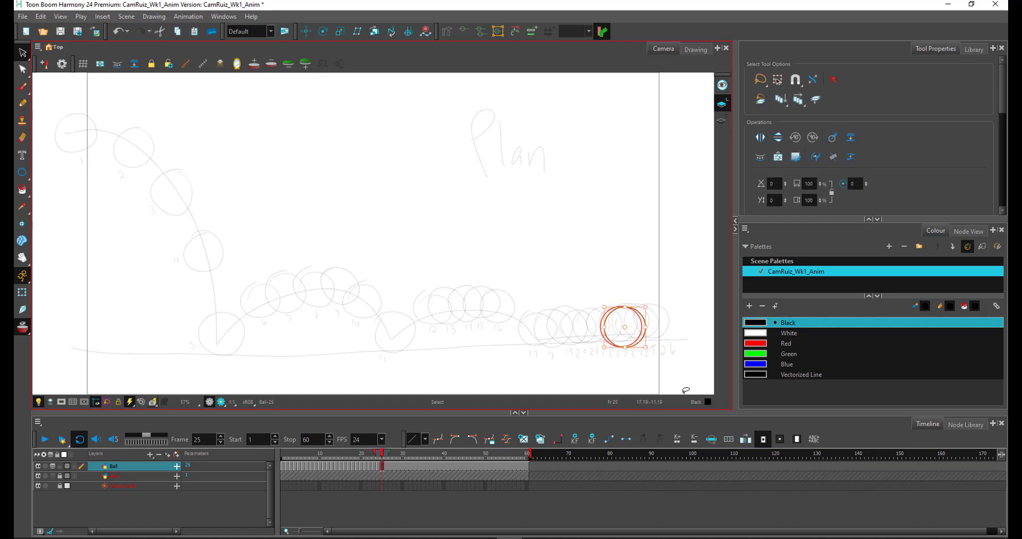
{"action": "left_click_drag", "start_coordinate": [283, 456], "coordinate": [316, 469]}
{"action": "left_click_drag", "start_coordinate": [315, 275], "coordinate": [342, 275]}
{"action": "left_click_drag", "start_coordinate": [324, 456], "coordinate": [318, 461]}
{"action": "left_click_drag", "start_coordinate": [339, 267], "coordinate": [356, 277]}
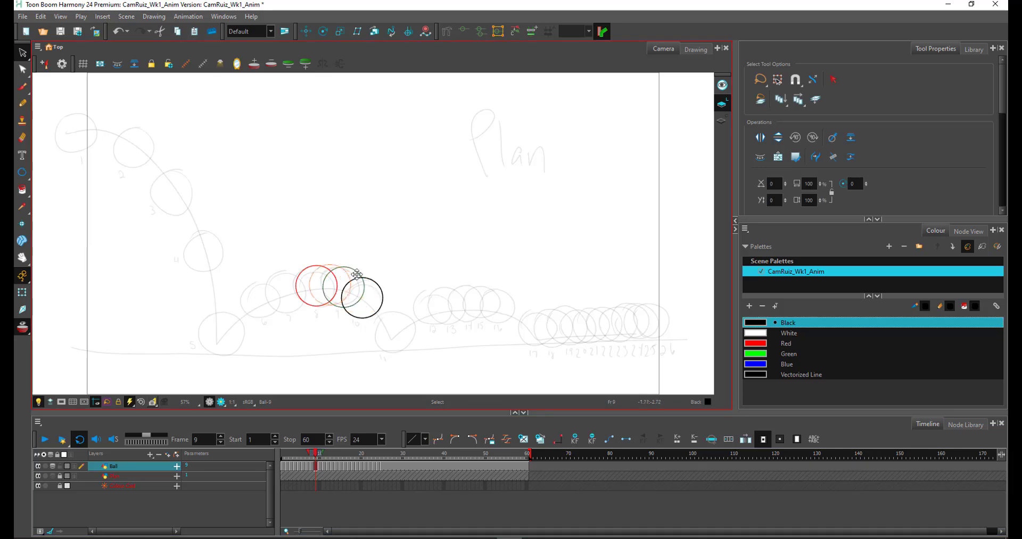
{"action": "key", "text": "ctrl+z"}
{"action": "key", "text": "ctrl+z"}
- Nudge the ball left and slightly down just past the peak of the first bounce
{"action": "left_click_drag", "start_coordinate": [314, 458], "coordinate": [322, 457]}
{"action": "left_click_drag", "start_coordinate": [356, 271], "coordinate": [376, 289]}
{"action": "key", "text": "comma"}
{"action": "key", "text": "comma"}
{"action": "mouse_move", "coordinate": [339, 258]}
{"action": "left_mouse_down"}
{"action": "mouse_move", "coordinate": [335, 246]}
{"action": "mouse_move", "coordinate": [349, 256]}
{"action": "left_mouse_up"}
{"action": "key", "text": "Left"}
{"action": "key", "text": "Left"}
{"action": "key", "text": "Left"}
{"action": "key", "text": "Left"}
{"action": "key", "text": "Left"}
{"action": "key", "text": "Left"}
{"action": "key", "text": "Left"}
{"action": "key", "text": "Left"}
{"action": "key", "text": "Down"}
{"action": "key", "text": "period"}
- Nudge the following ball right and down on the descent of the first bounce
{"action": "key", "text": "Right"}
{"action": "key", "text": "Right"}
{"action": "key", "text": "Right"}
{"action": "key", "text": "Right"}
{"action": "key", "text": "Right"}
{"action": "key", "text": "Right"}
{"action": "key", "text": "Right"}
{"action": "key", "text": "Down"}
{"action": "key", "text": "Down"}
{"action": "key", "text": "Down"}
{"action": "key", "text": "period"}
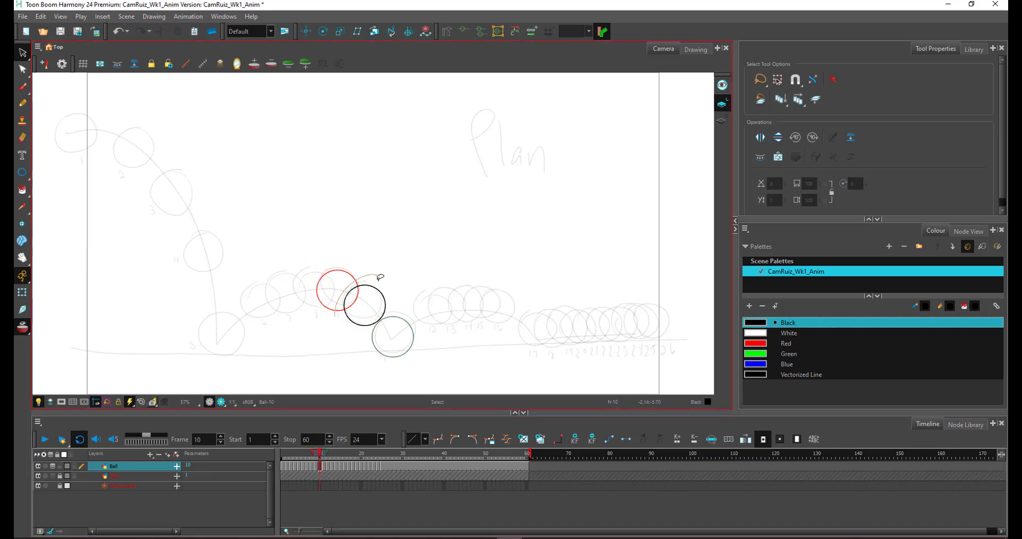
{"action": "left_click_drag", "start_coordinate": [378, 289], "coordinate": [381, 293]}
- Nudge the ball right and down on its descent at the end of the second bounce
{"action": "left_click_drag", "start_coordinate": [312, 457], "coordinate": [350, 459]}
{"action": "key", "text": "Right"}
{"action": "key", "text": "Right"}
{"action": "key", "text": "Right"}
{"action": "key", "text": "Right"}
{"action": "key", "text": "Right"}
{"action": "key", "text": "Right"}
{"action": "key", "text": "Right"}
{"action": "key", "text": "Right"}
{"action": "key", "text": "Down"}
{"action": "key", "text": "Down"}
{"action": "key", "text": "Down"}
- Nudge the ball left and slightly up at the start of the final roll
{"action": "left_click_drag", "start_coordinate": [533, 290], "coordinate": [579, 300]}
{"action": "left_click", "coordinate": [353, 458]}
{"action": "key", "text": "Left"}
{"action": "key", "text": "Left"}
{"action": "key", "text": "Left"}
{"action": "key", "text": "Left"}
{"action": "key", "text": "Up"}
{"action": "key", "text": "Up"}
- Hide the Plan layer and play the animation from frame 1
{"action": "left_click", "coordinate": [359, 458]}
{"action": "left_click_drag", "start_coordinate": [359, 458], "coordinate": [52, 493]}
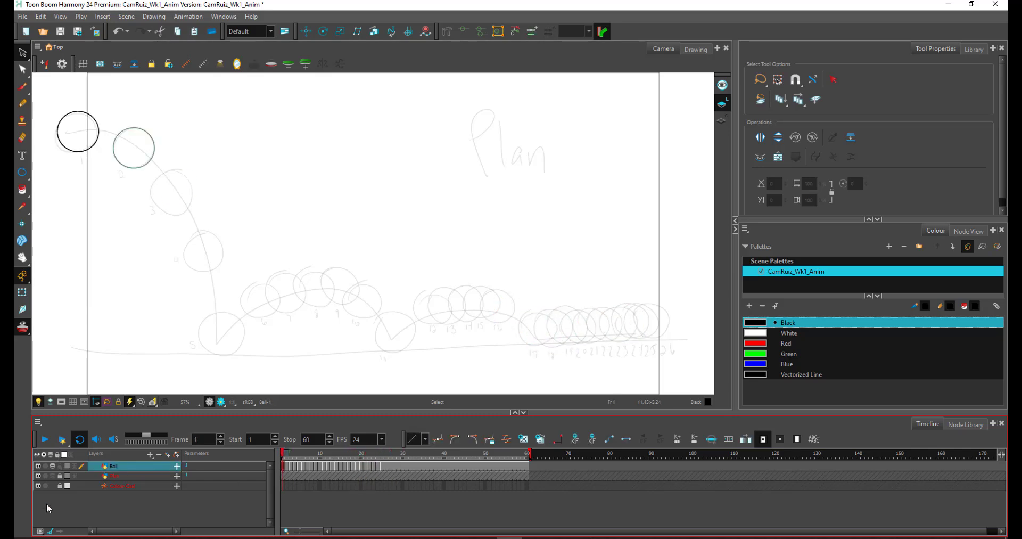
{"action": "left_click", "coordinate": [38, 476]}
{"action": "key", "text": "Return"}
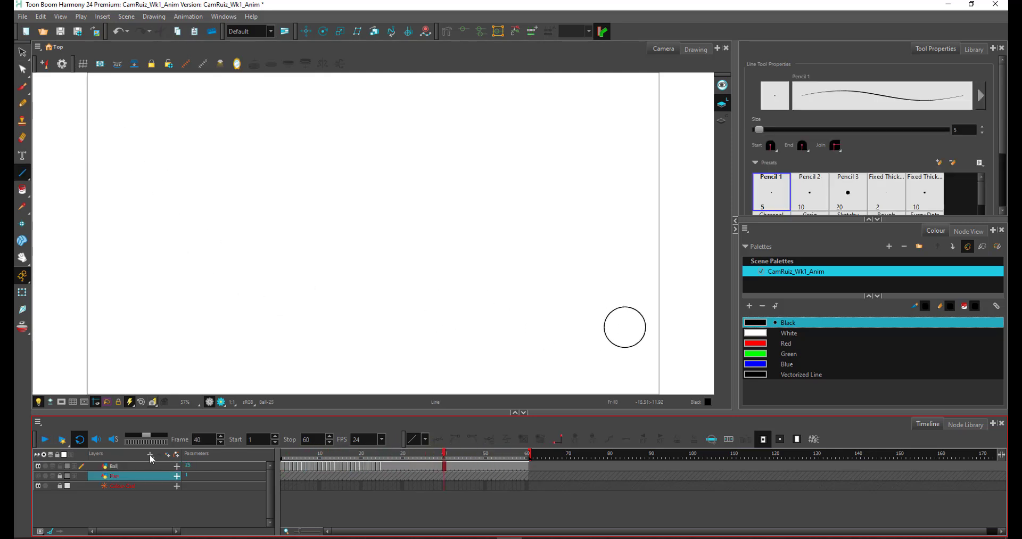
- Add a vector drawing layer named Ground
{"action": "left_click", "coordinate": [150, 454]}
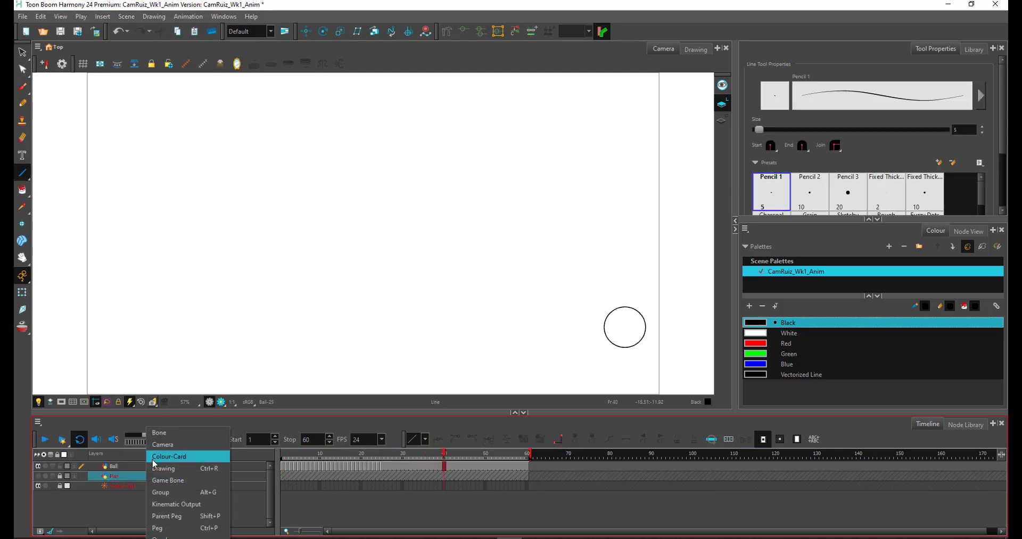
{"action": "left_click", "coordinate": [160, 467]}
{"action": "type", "text": "Ground"}
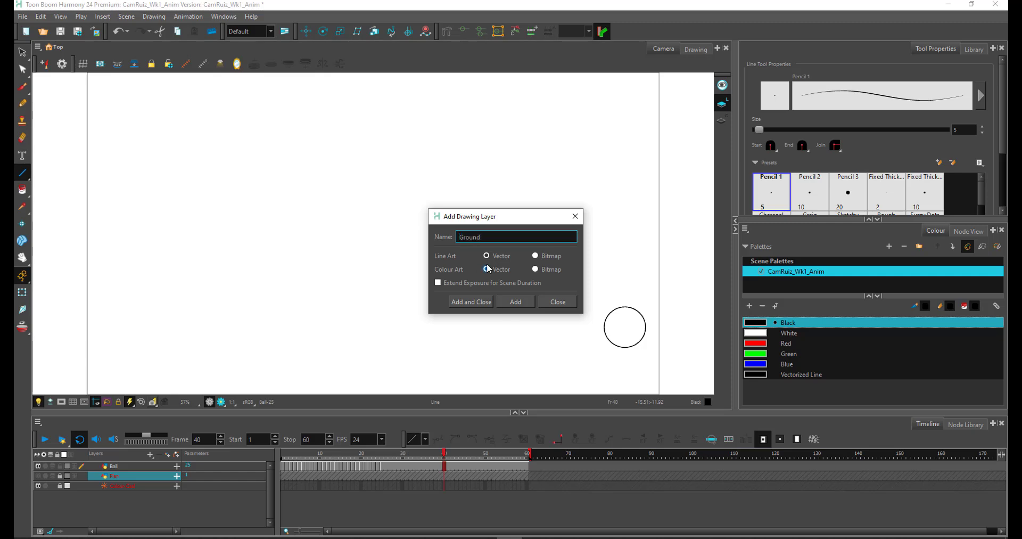
{"action": "key", "text": "Return"}
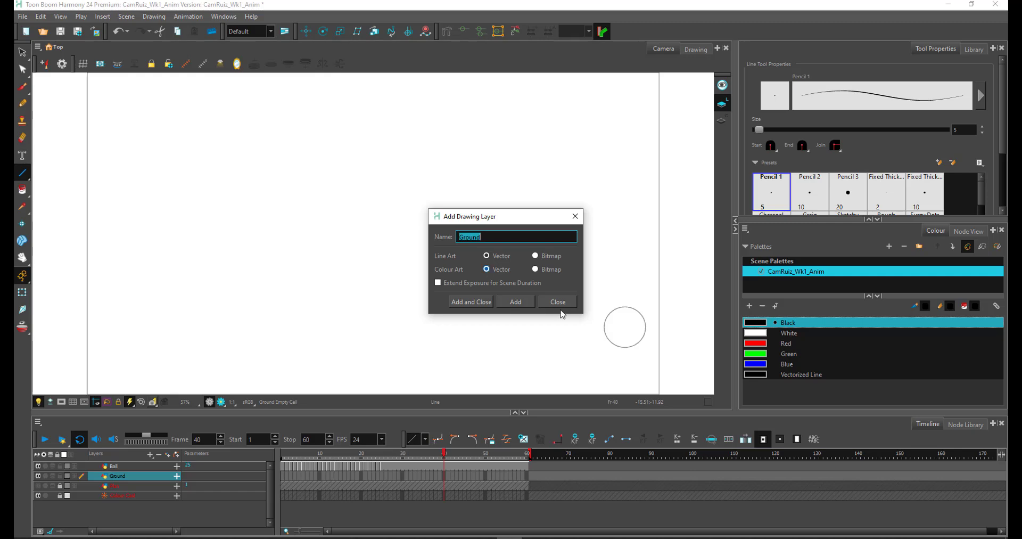
{"action": "left_click", "coordinate": [563, 301]}
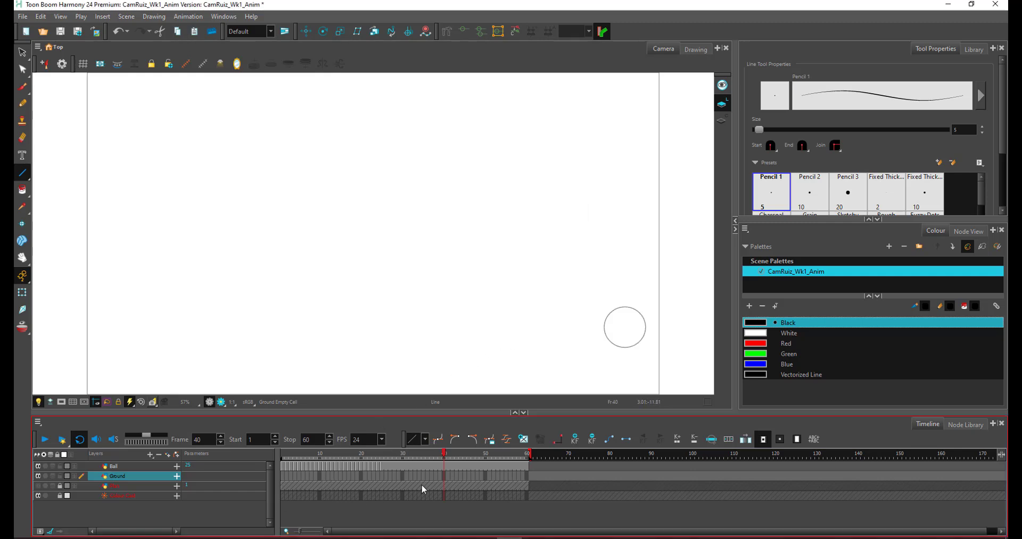
- Draw a straight horizontal ground line across the full camera frame and nudge it up to touch the underside of the resting ball
{"action": "left_click_drag", "start_coordinate": [77, 356], "coordinate": [674, 359]}
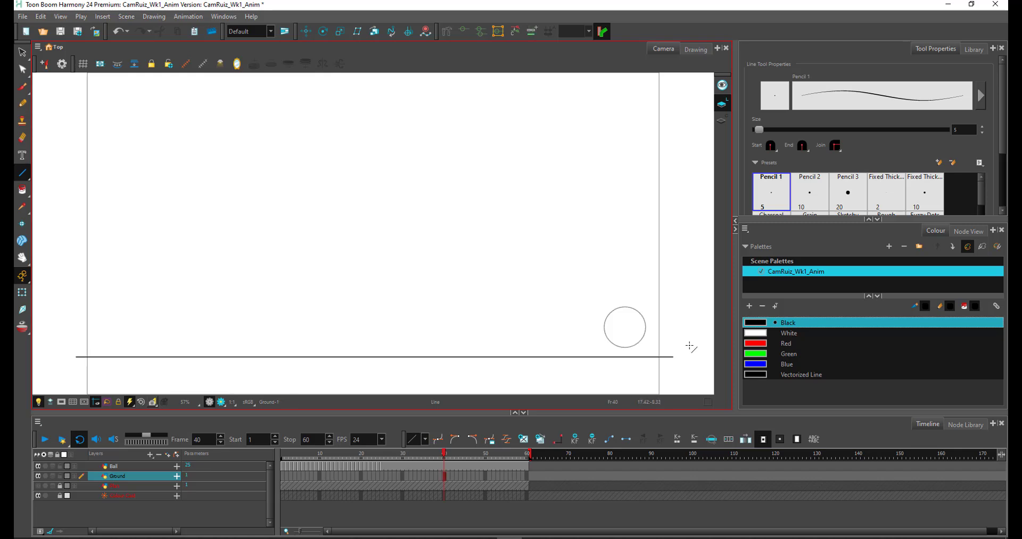
{"action": "key", "text": "alt+s"}
{"action": "key", "text": "Up"}
{"action": "key", "text": "Up"}
{"action": "key", "text": "Up"}
{"action": "key", "text": "Up"}
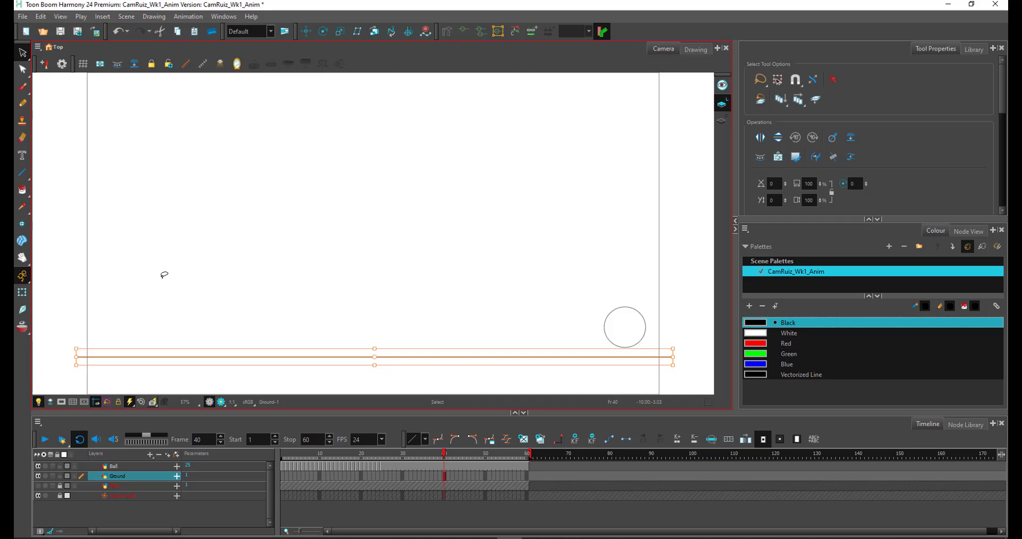
- Lock and unlock the Ground layer while checking the ground line on frames 24 and 48
{"action": "left_click", "coordinate": [60, 477]}
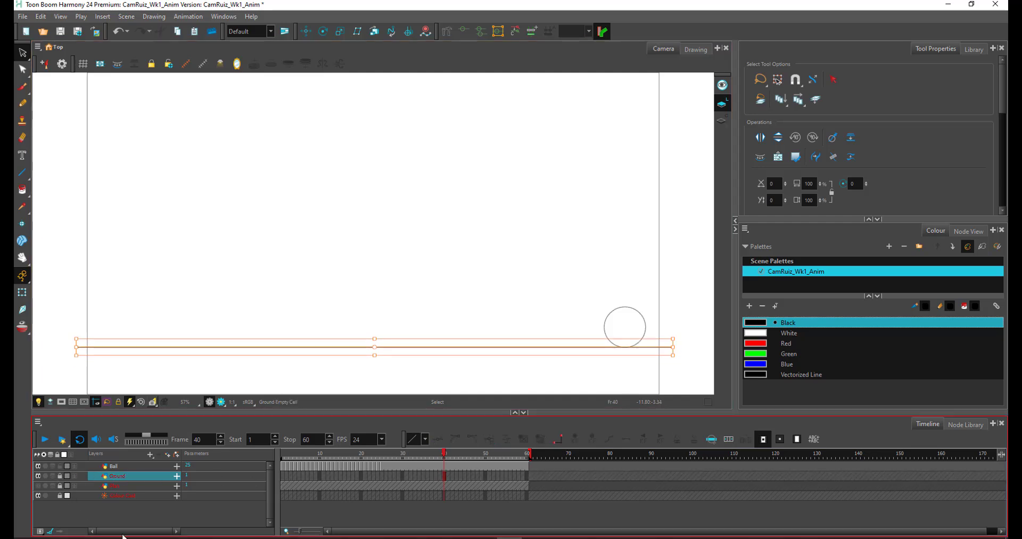
{"action": "left_click", "coordinate": [131, 464]}
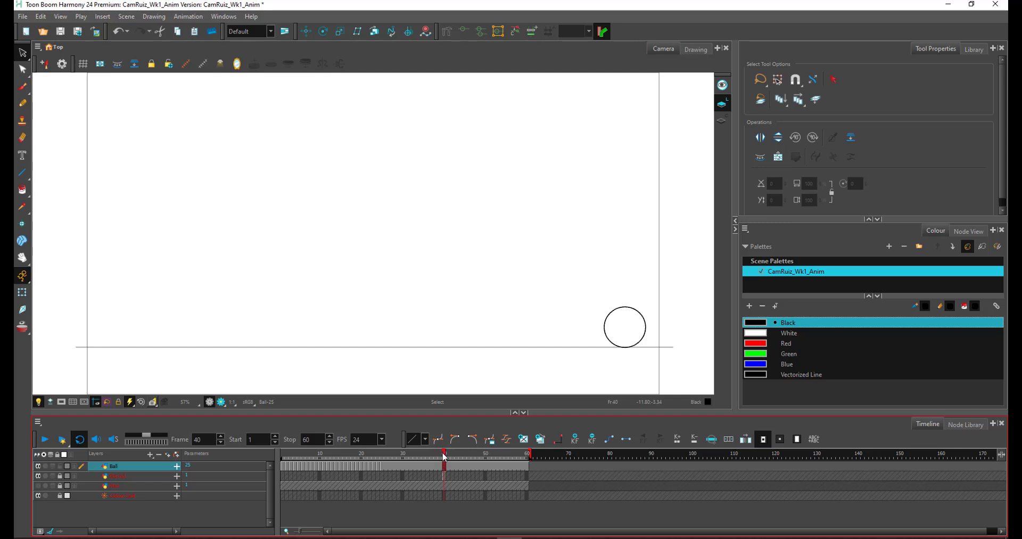
{"action": "left_click", "coordinate": [378, 466]}
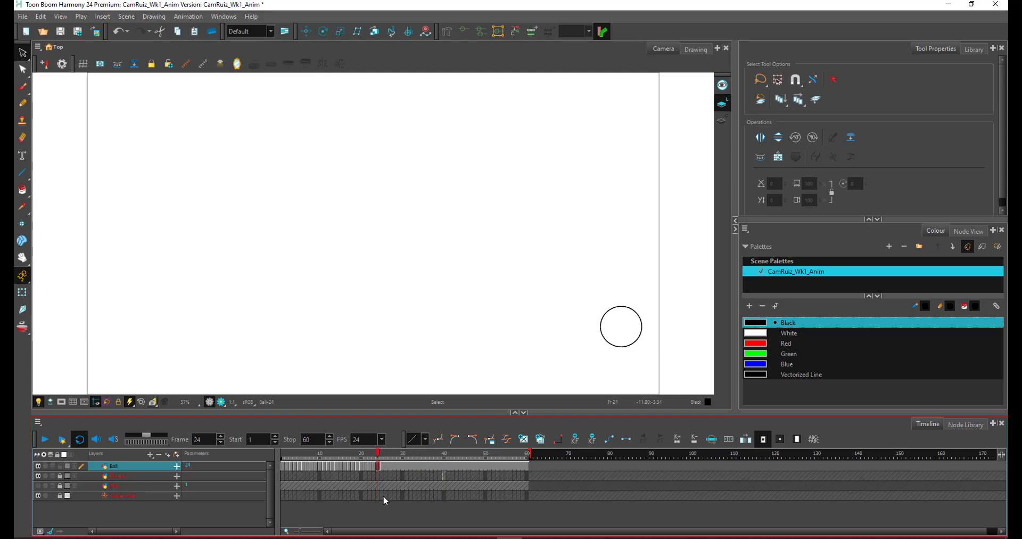
{"action": "left_click", "coordinate": [67, 476]}
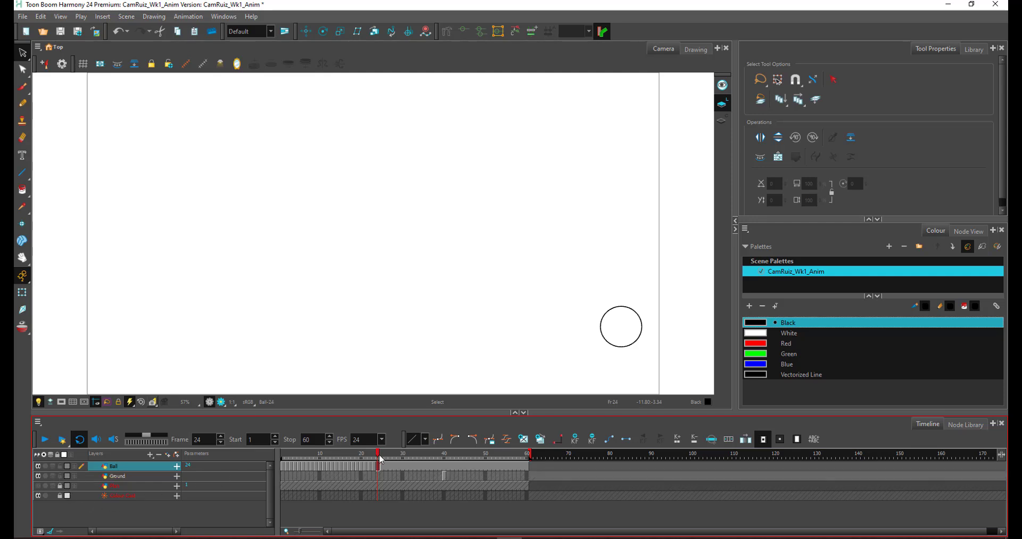
{"action": "left_click", "coordinate": [478, 465]}
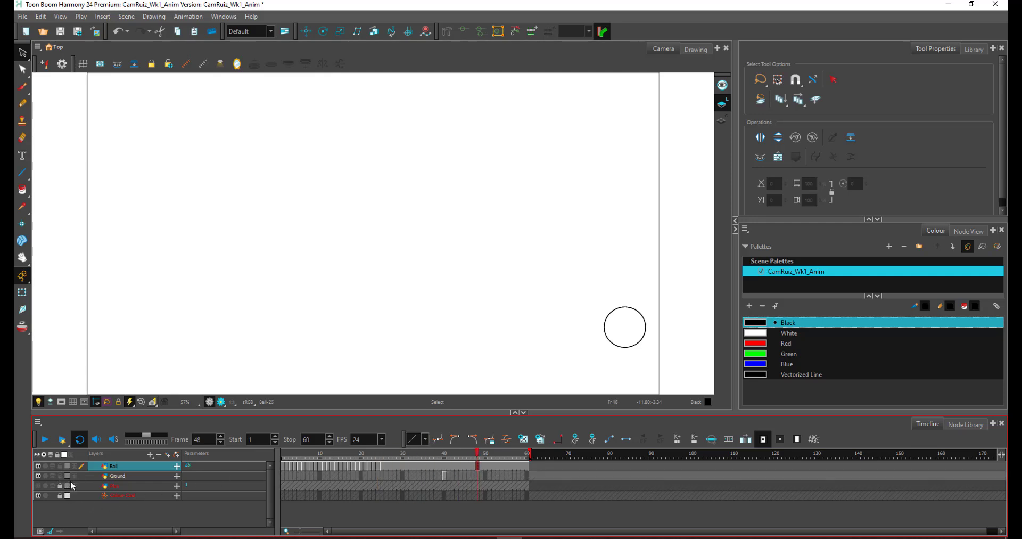
- Move the Ground layer's line drawing from frame 40 to frame 1
{"action": "left_click", "coordinate": [142, 477]}
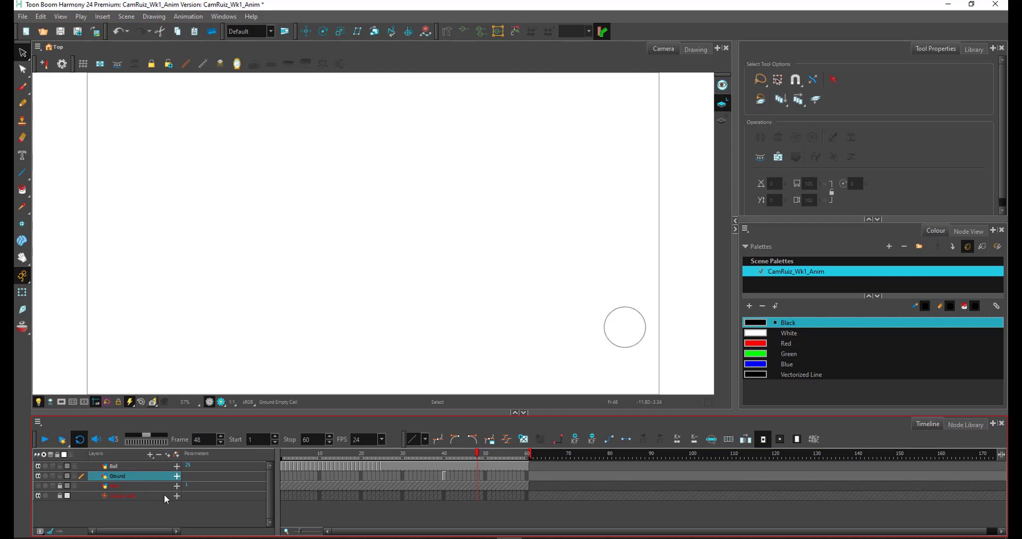
{"action": "left_click", "coordinate": [444, 476]}
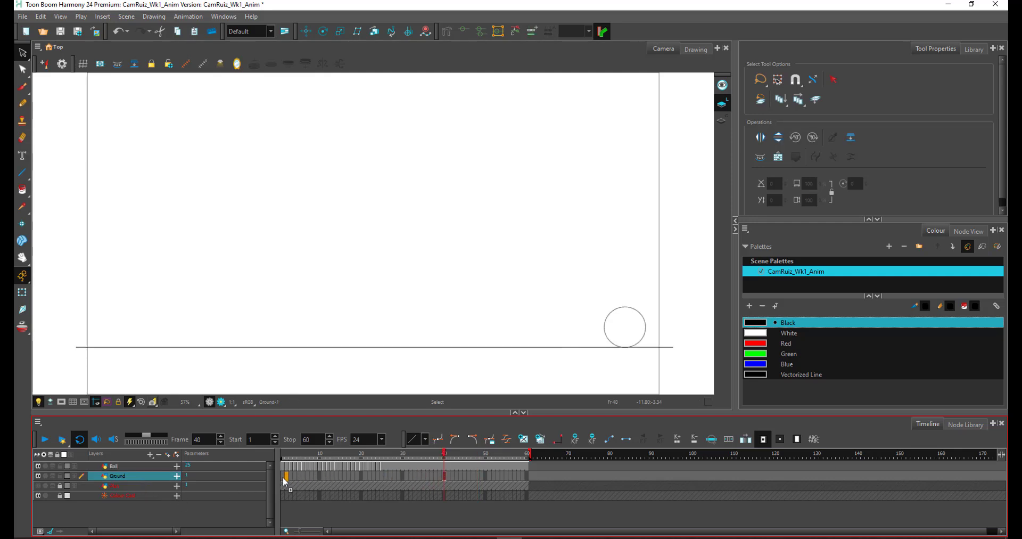
{"action": "left_click_drag", "start_coordinate": [283, 477], "coordinate": [281, 477]}
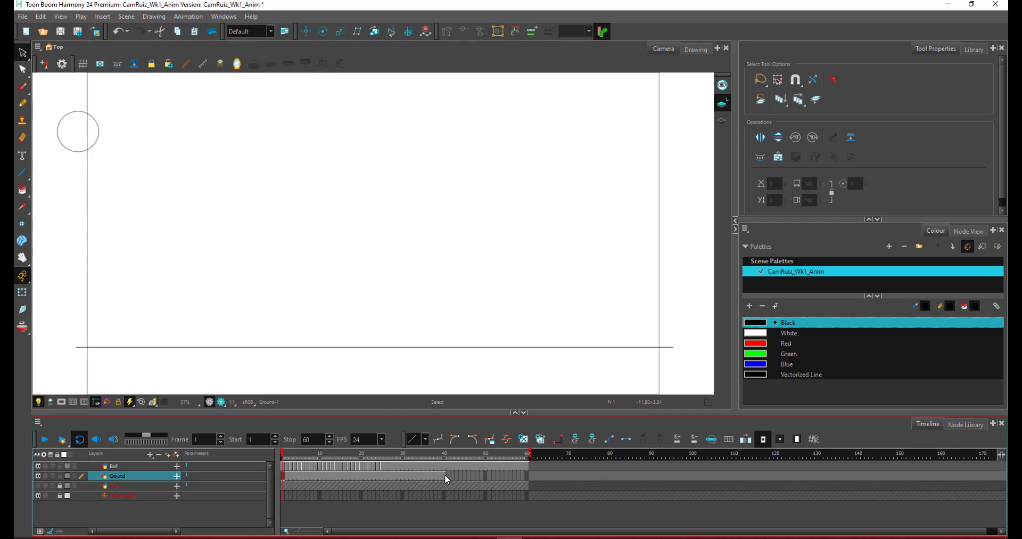
- Extend the ground line's exposure to frame 60 and lock the Ground layer
{"action": "left_click_drag", "start_coordinate": [445, 474], "coordinate": [520, 478]}
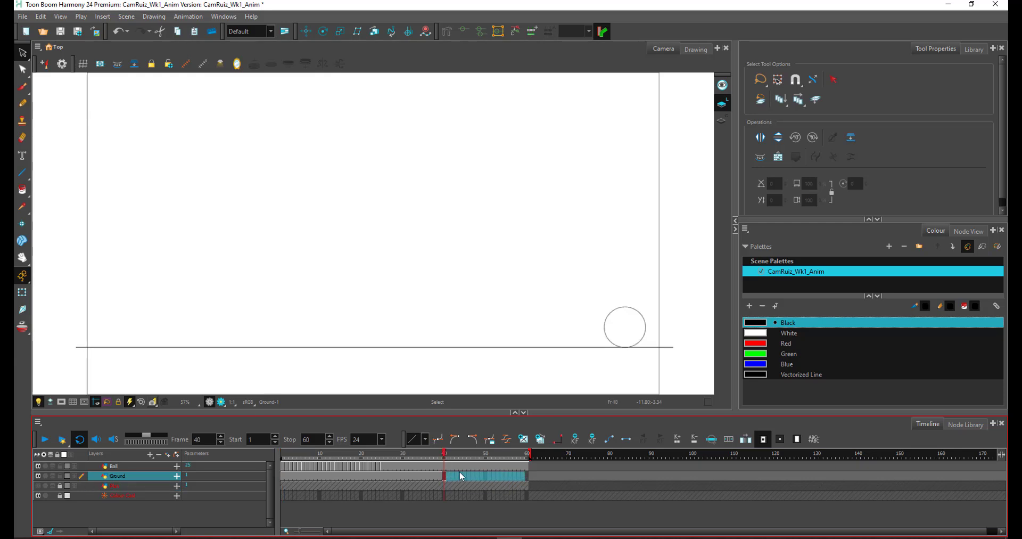
{"action": "left_click", "coordinate": [441, 477]}
{"action": "left_click", "coordinate": [526, 475]}
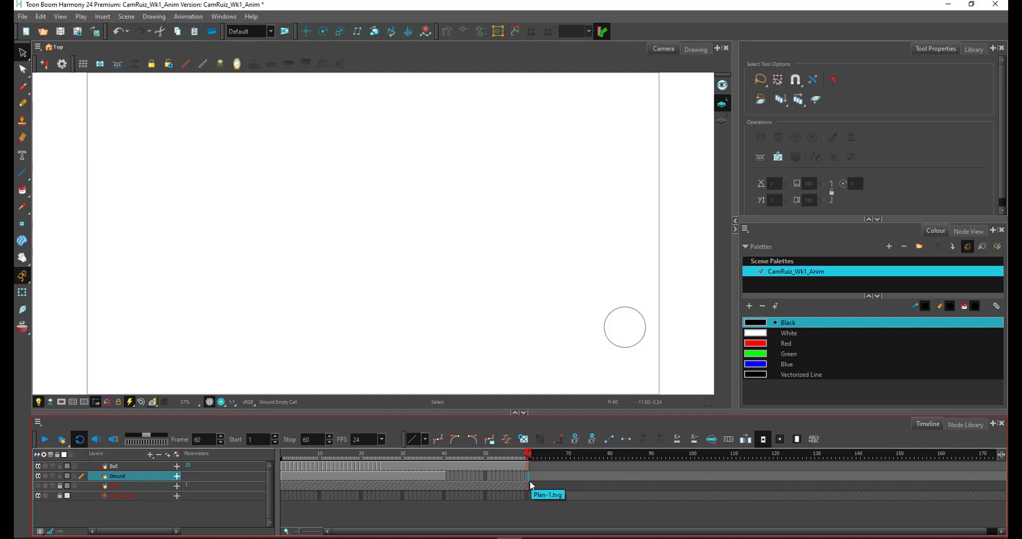
{"action": "key", "text": "F5"}
{"action": "key", "text": "ctrl+l"}
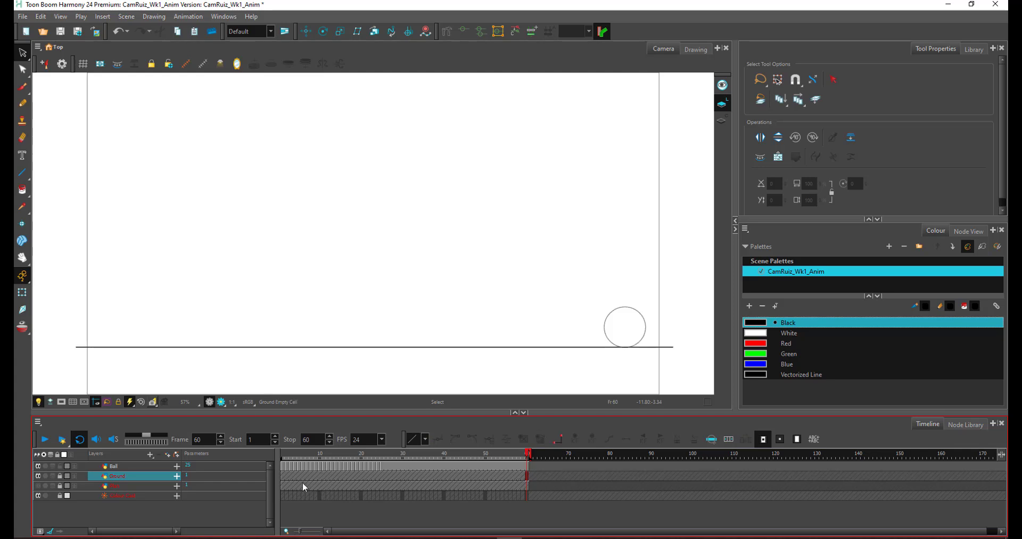
- Select the ball on frame 5 and nudge it up so it rests on the ground line
{"action": "mouse_move", "coordinate": [289, 457]}
{"action": "left_mouse_down"}
{"action": "mouse_move", "coordinate": [305, 461]}
{"action": "mouse_move", "coordinate": [291, 468]}
{"action": "left_mouse_up"}
{"action": "key", "text": "period"}
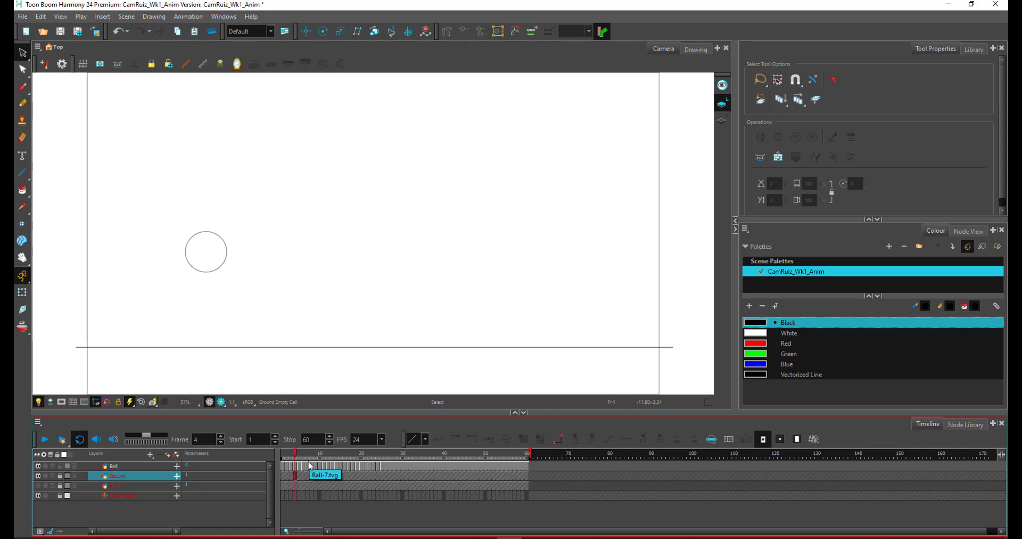
{"action": "key", "text": "period"}
{"action": "left_click", "coordinate": [299, 466]}
{"action": "mouse_move", "coordinate": [209, 292]}
{"action": "left_mouse_down"}
{"action": "mouse_move", "coordinate": [191, 345]}
{"action": "mouse_move", "coordinate": [210, 291]}
{"action": "left_mouse_up"}
{"action": "key", "text": "Up"}
{"action": "key", "text": "Up"}
{"action": "key", "text": "Up"}
{"action": "key", "text": "Up"}
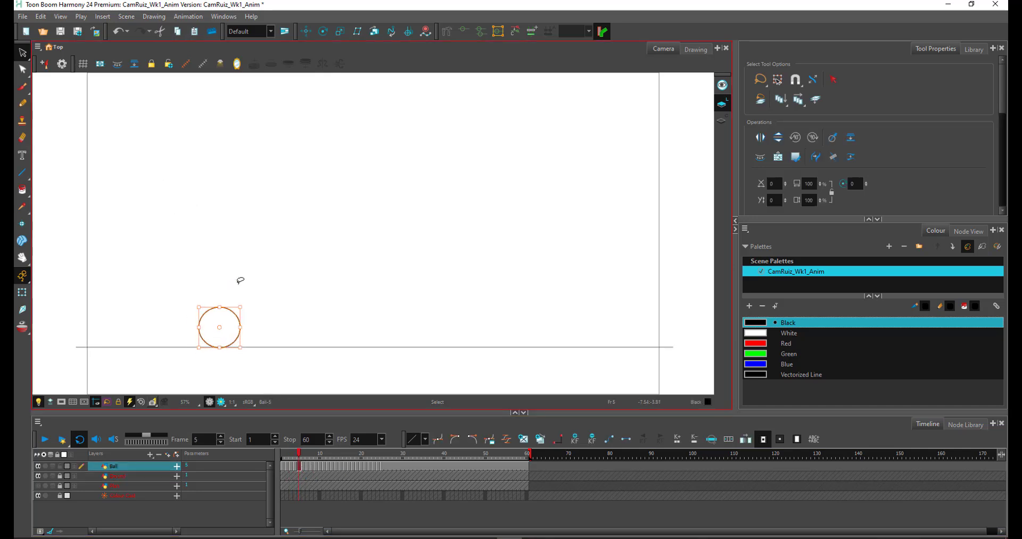
- Select the ball at its second ground contact and nudge it up so it rests on the ground line
{"action": "key", "text": "period"}
{"action": "key", "text": "period"}
{"action": "key", "text": "period"}
{"action": "key", "text": "comma"}
{"action": "key", "text": "comma"}
{"action": "key", "text": "comma"}
{"action": "key", "text": "period"}
{"action": "key", "text": "period"}
{"action": "key", "text": "period"}
{"action": "key", "text": "period"}
{"action": "key", "text": "period"}
{"action": "key", "text": "period"}
{"action": "left_click_drag", "start_coordinate": [397, 291], "coordinate": [399, 260]}
{"action": "key", "text": "Up"}
{"action": "key", "text": "Up"}
{"action": "key", "text": "Up"}
{"action": "key", "text": "Up"}
- Nudge the ball up to the ground line at its third contact, around frame 19
{"action": "key", "text": "period"}
{"action": "key", "text": "period"}
{"action": "key", "text": "period"}
{"action": "key", "text": "period"}
{"action": "key", "text": "period"}
{"action": "key", "text": "period"}
{"action": "key", "text": "period"}
{"action": "key", "text": "period"}
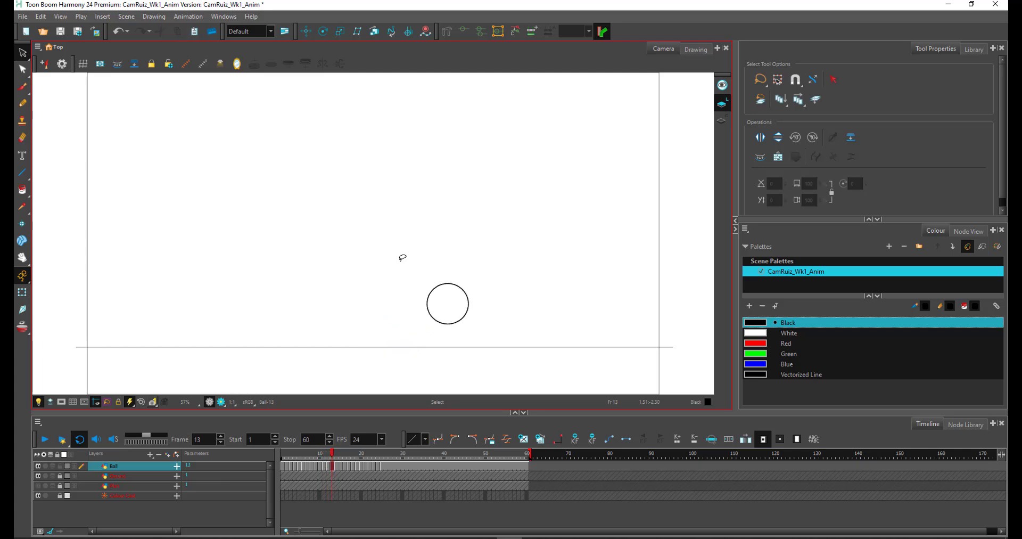
{"action": "key", "text": "comma"}
{"action": "mouse_move", "coordinate": [527, 262]}
{"action": "left_mouse_down"}
{"action": "mouse_move", "coordinate": [506, 374]}
{"action": "mouse_move", "coordinate": [530, 250]}
{"action": "mouse_move", "coordinate": [531, 377]}
{"action": "left_mouse_up"}
{"action": "key", "text": "Up"}
{"action": "key", "text": "period"}
{"action": "key", "text": "Up"}
{"action": "key", "text": "Up"}
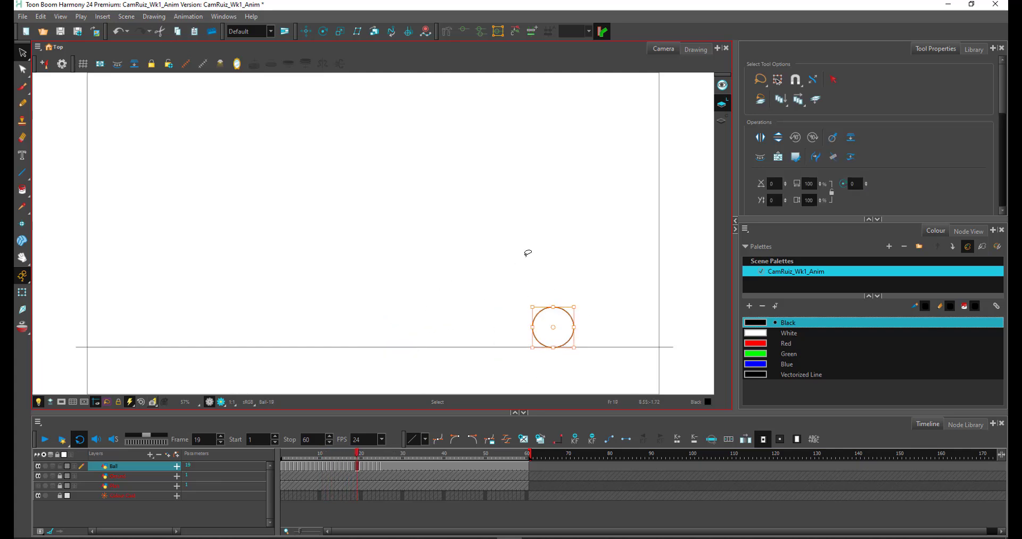
{"action": "key", "text": "period"}
{"action": "key", "text": "Up"}
{"action": "mouse_move", "coordinate": [527, 254]}
{"action": "left_mouse_down"}
{"action": "mouse_move", "coordinate": [555, 239]}
{"action": "mouse_move", "coordinate": [662, 290]}
{"action": "left_mouse_up"}
- Delete the Ball layer's drawing on frame 25
{"action": "key", "text": "period"}
{"action": "key", "text": "period"}
{"action": "key", "text": "period"}
{"action": "key", "text": "period"}
{"action": "key", "text": "comma"}
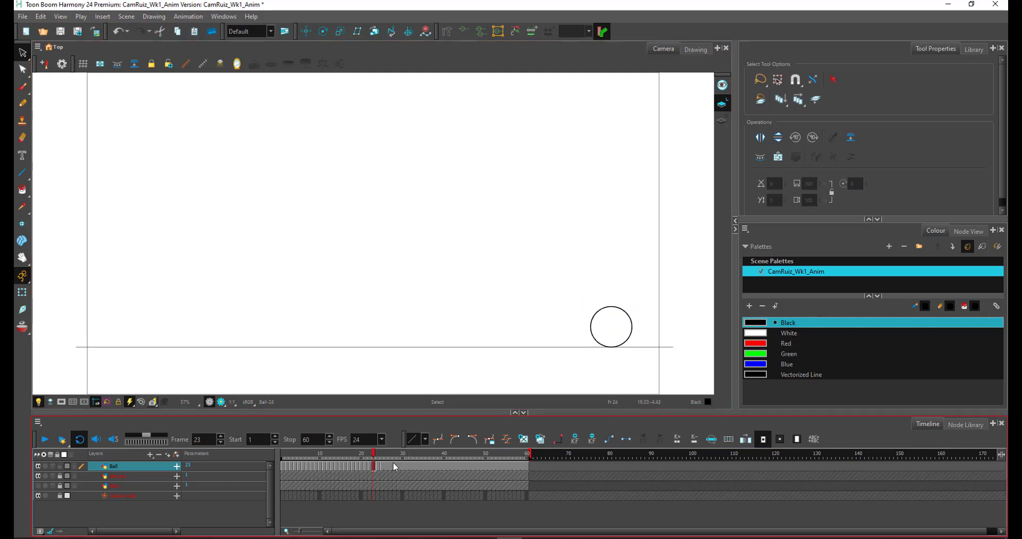
{"action": "key", "text": "period"}
{"action": "key", "text": "period"}
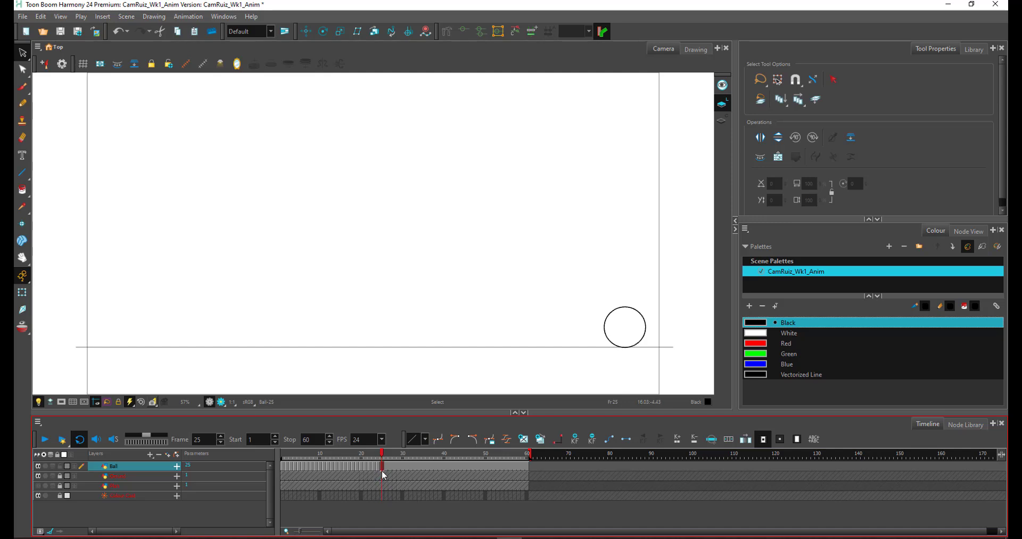
{"action": "mouse_move", "coordinate": [382, 470]}
{"action": "left_mouse_down"}
{"action": "mouse_move", "coordinate": [357, 470]}
{"action": "mouse_move", "coordinate": [381, 467]}
{"action": "left_mouse_up"}
{"action": "right_click", "coordinate": [383, 467]}
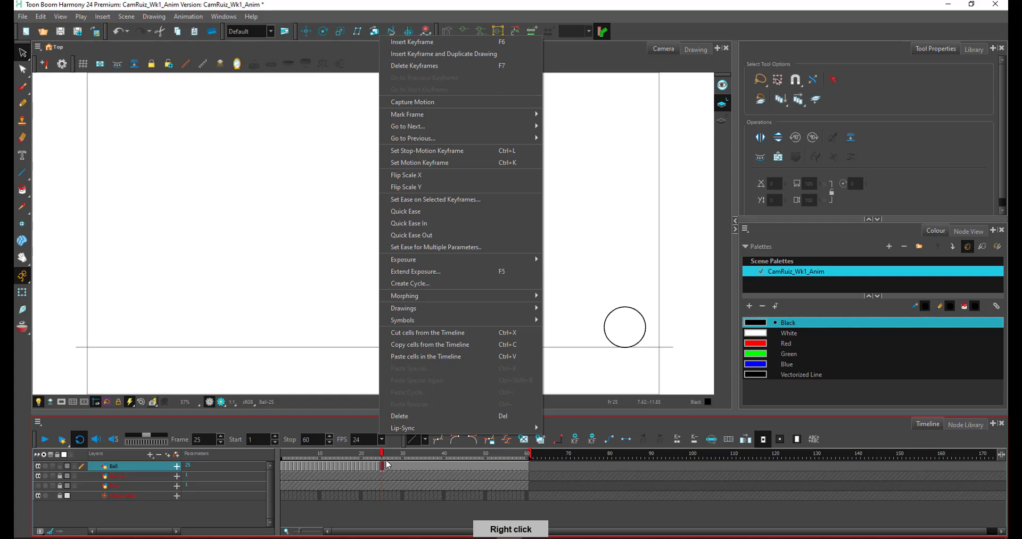
{"action": "left_click", "coordinate": [417, 415]}
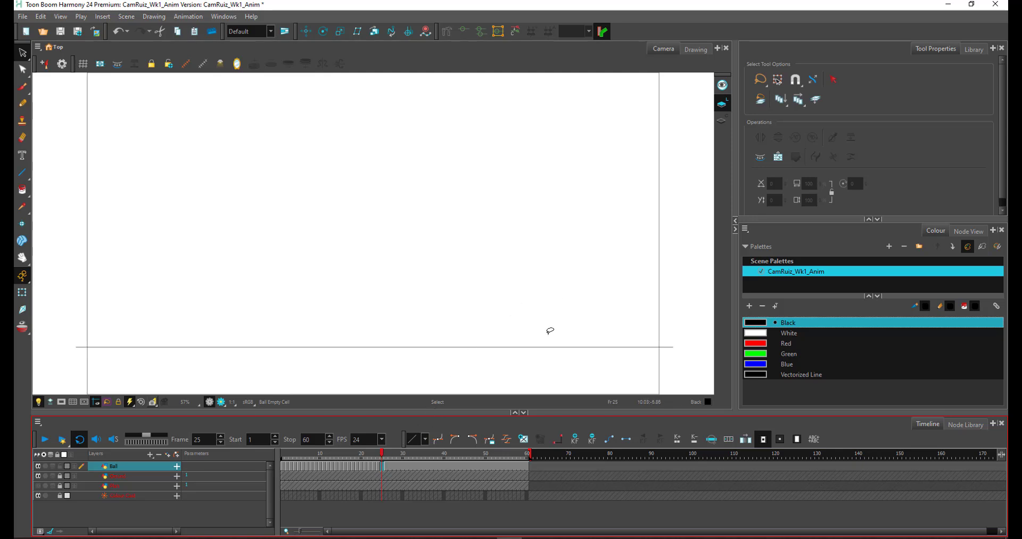
- Turn on onion skin and paste the ball into frame 25, placing it on the ground line between the neighbouring balls
{"action": "left_click", "coordinate": [24, 332]}
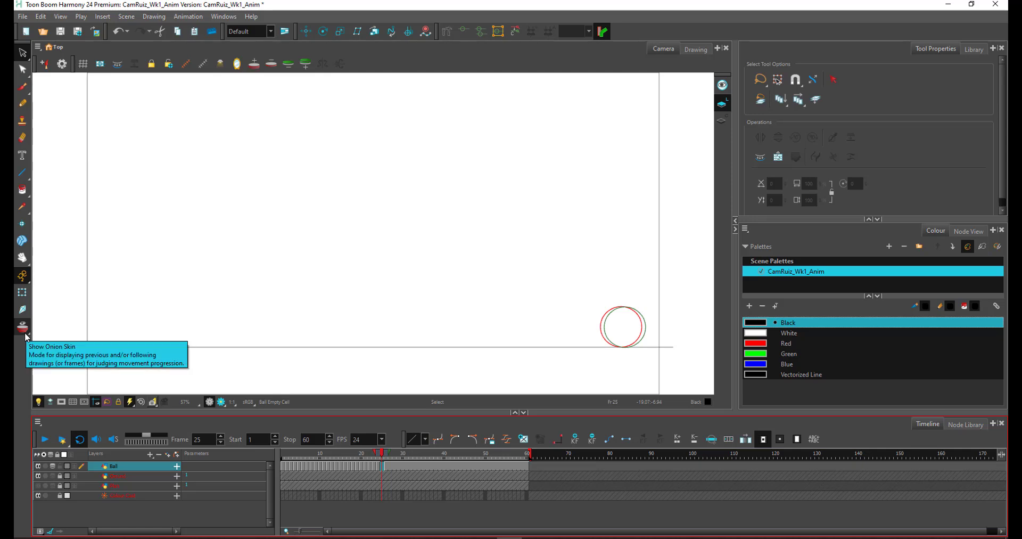
{"action": "key", "text": "ctrl+v"}
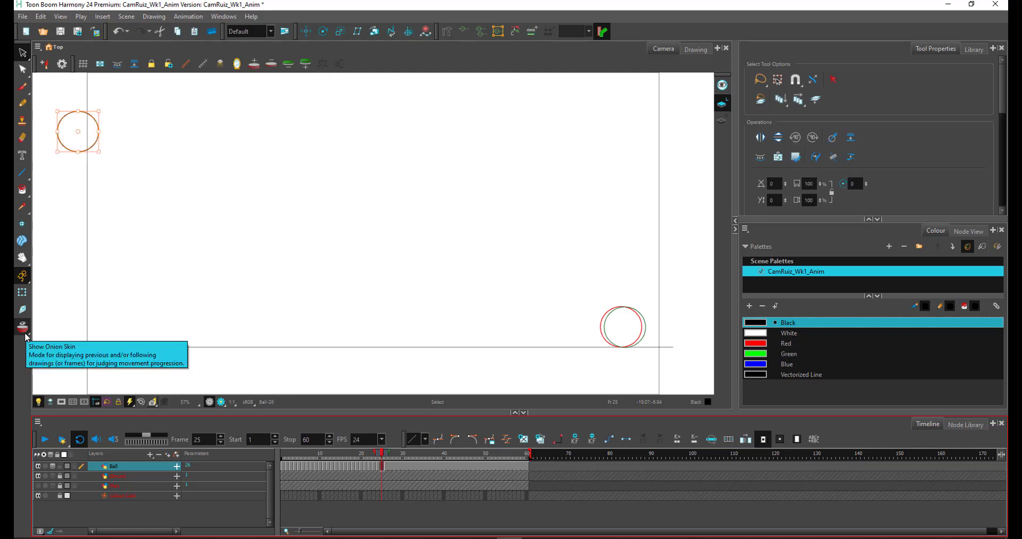
{"action": "mouse_move", "coordinate": [90, 118]}
{"action": "left_mouse_down"}
{"action": "mouse_move", "coordinate": [661, 317]}
{"action": "mouse_move", "coordinate": [634, 314]}
{"action": "left_mouse_up"}
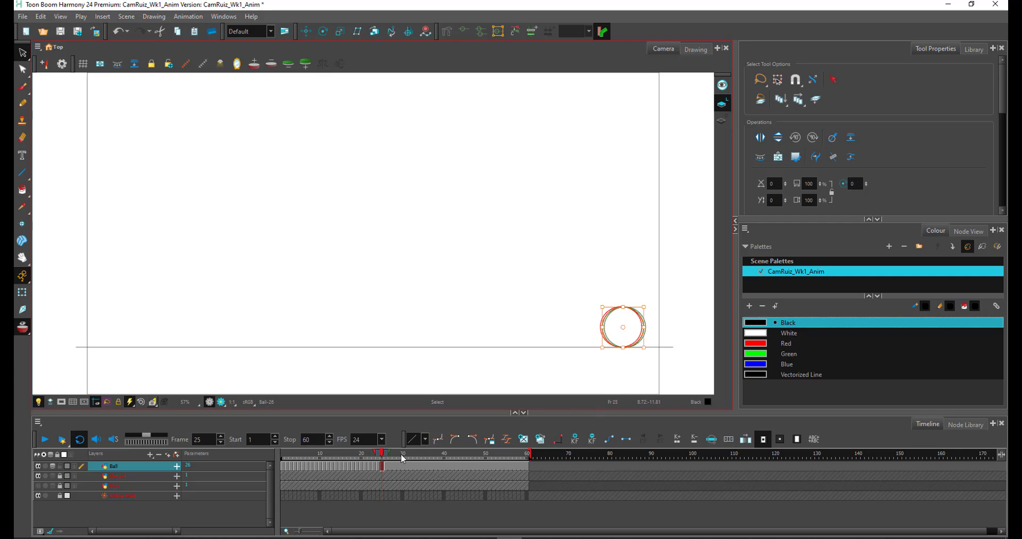
{"action": "mouse_move", "coordinate": [383, 455]}
{"action": "left_mouse_down"}
{"action": "mouse_move", "coordinate": [371, 457]}
{"action": "mouse_move", "coordinate": [388, 466]}
{"action": "left_mouse_up"}
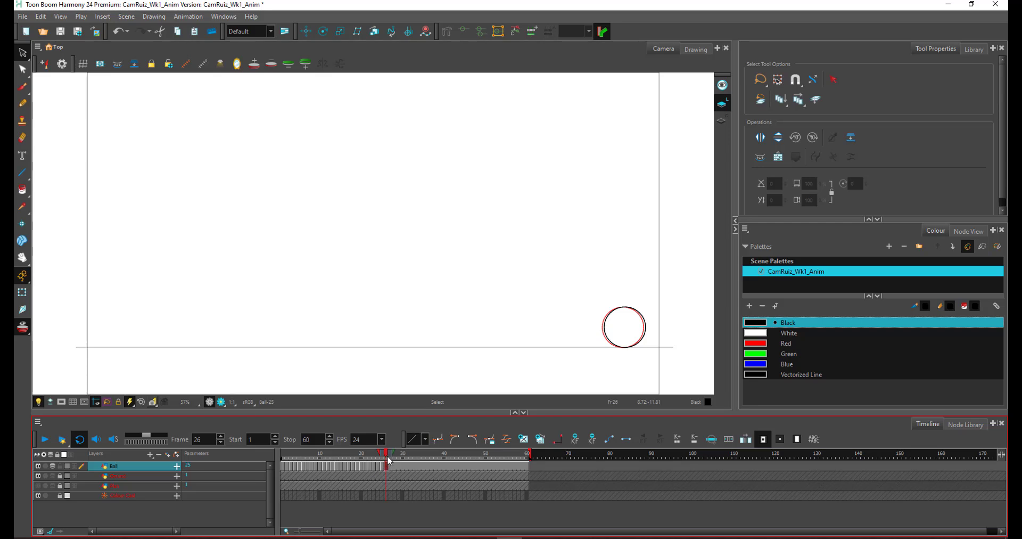
{"action": "left_click_drag", "start_coordinate": [387, 455], "coordinate": [386, 454]}
{"action": "right_click", "coordinate": [388, 467]}
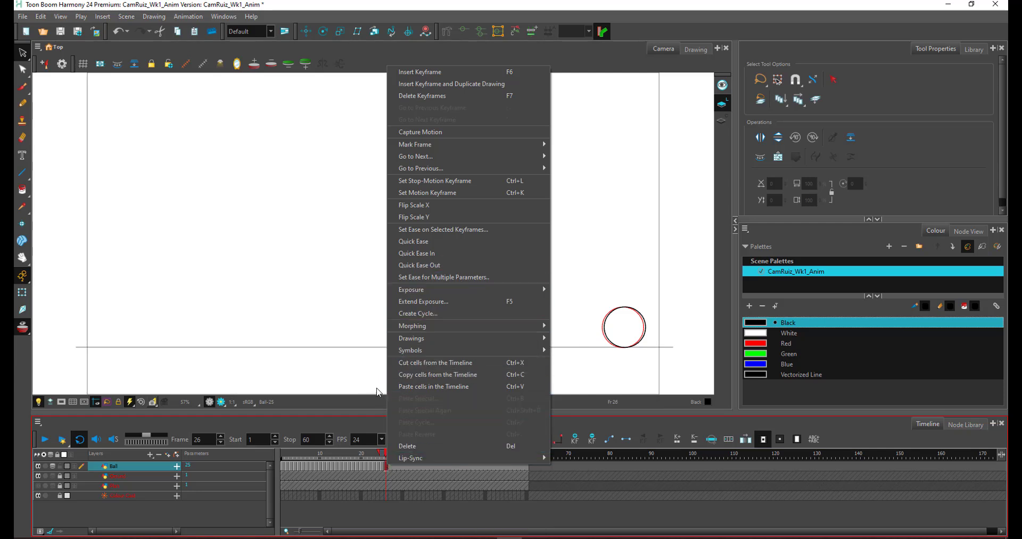
{"action": "left_click", "coordinate": [397, 391]}
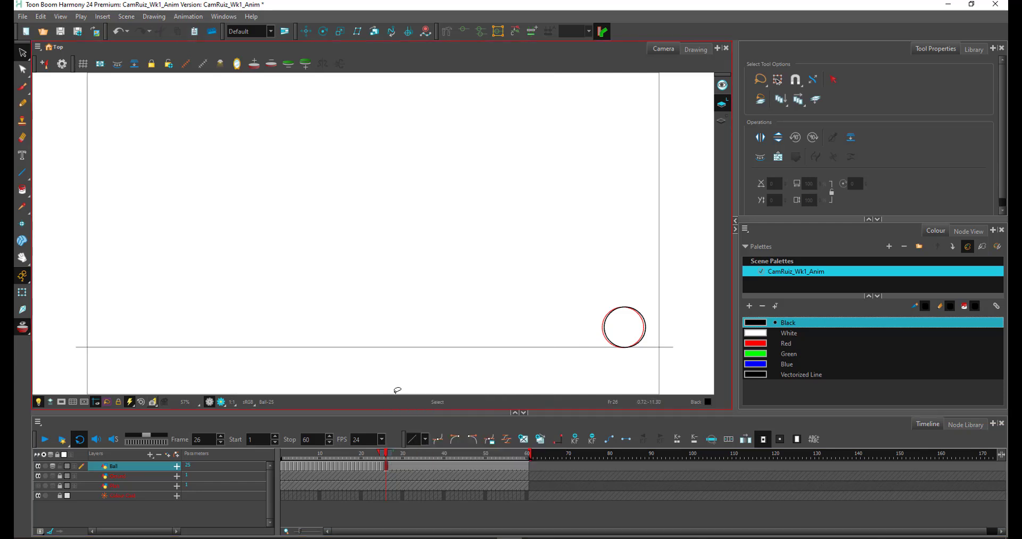
{"action": "left_click", "coordinate": [388, 454]}
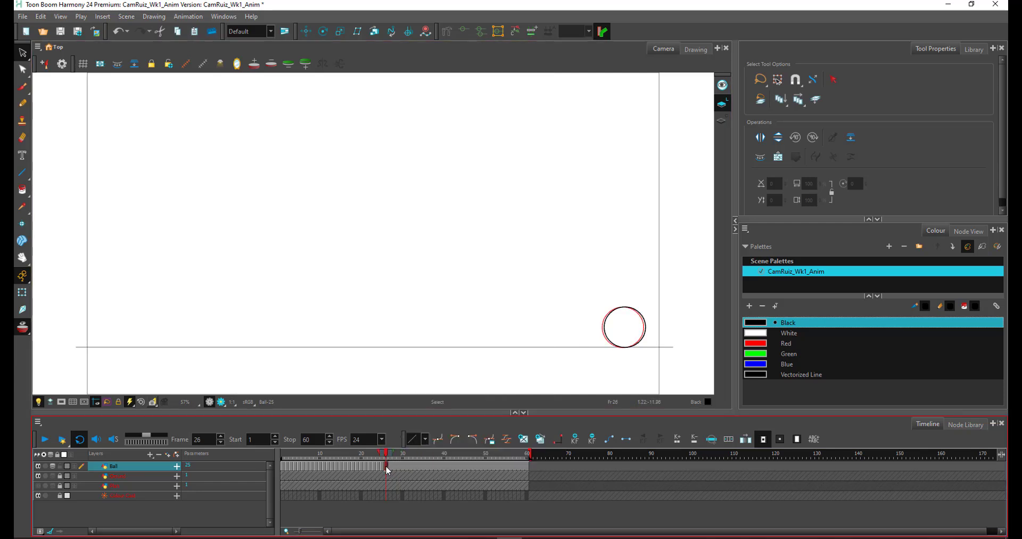
{"action": "left_click", "coordinate": [391, 453]}
{"action": "left_click", "coordinate": [387, 453]}
{"action": "left_click_drag", "start_coordinate": [392, 456], "coordinate": [404, 464]}
{"action": "right_click", "coordinate": [402, 464]}
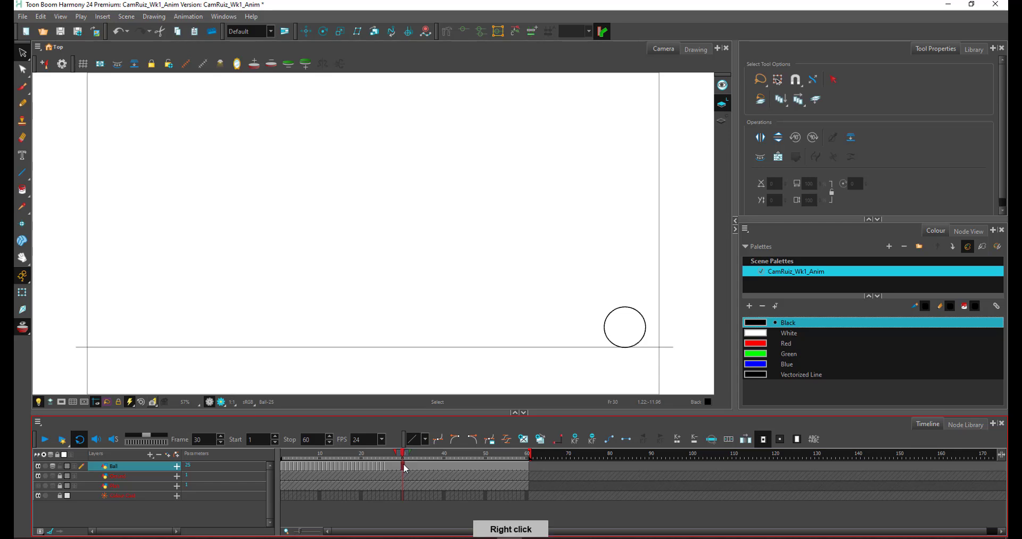
- Delete the Ball layer's drawings on frames 26 to 30
{"action": "left_click", "coordinate": [386, 465]}
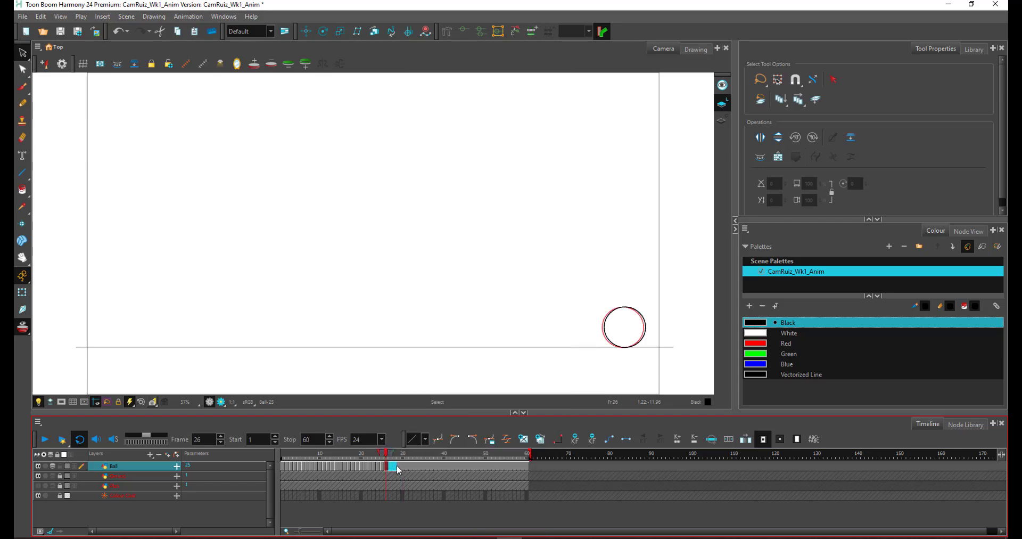
{"action": "left_click_drag", "start_coordinate": [396, 466], "coordinate": [403, 465]}
{"action": "right_click", "coordinate": [396, 465]}
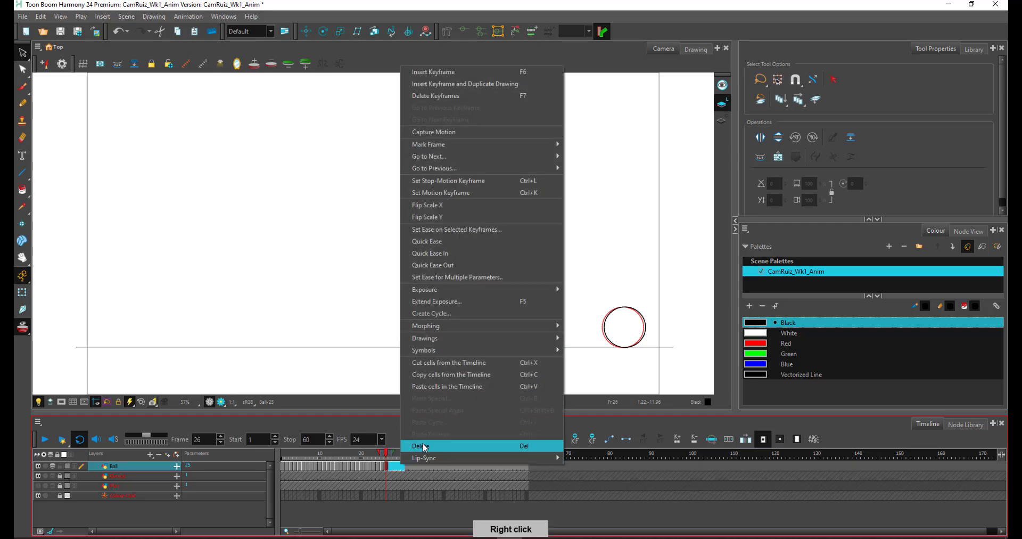
{"action": "left_click", "coordinate": [424, 446]}
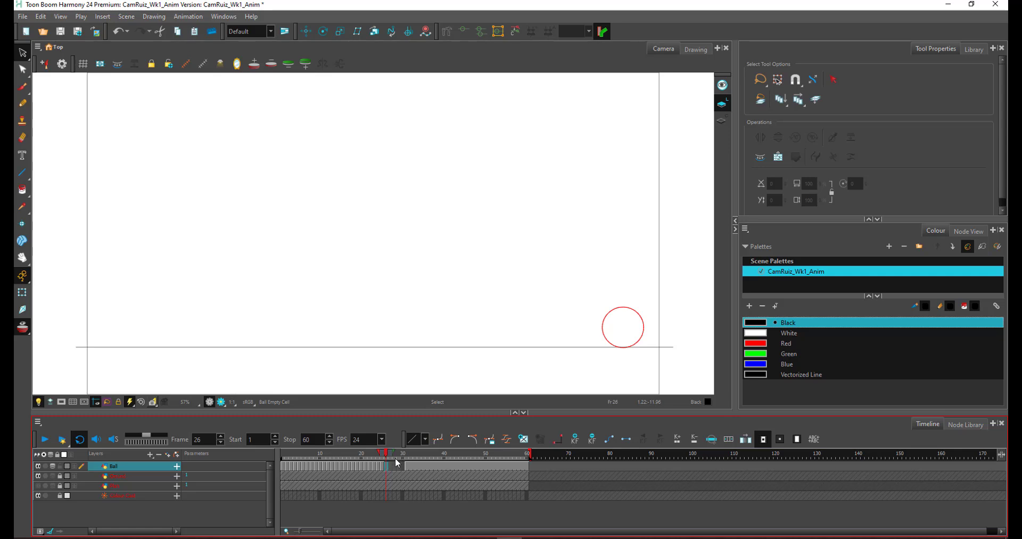
- Extend the onion skin's following-frame range and paste the ball into frame 26, placing it slightly right of the previous ball
{"action": "left_click_drag", "start_coordinate": [393, 454], "coordinate": [411, 453]}
{"action": "key", "text": "ctrl+v"}
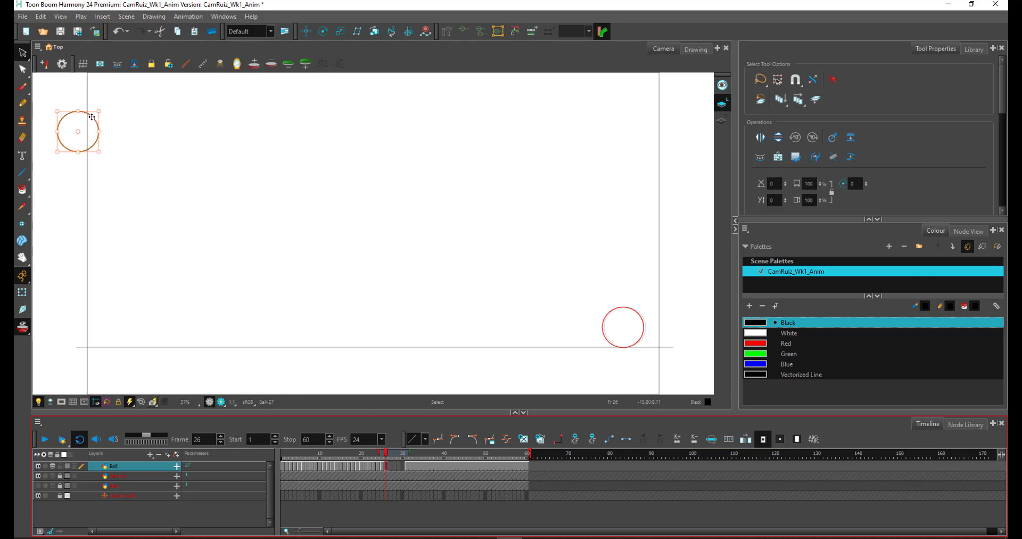
{"action": "left_click_drag", "start_coordinate": [97, 118], "coordinate": [641, 311]}
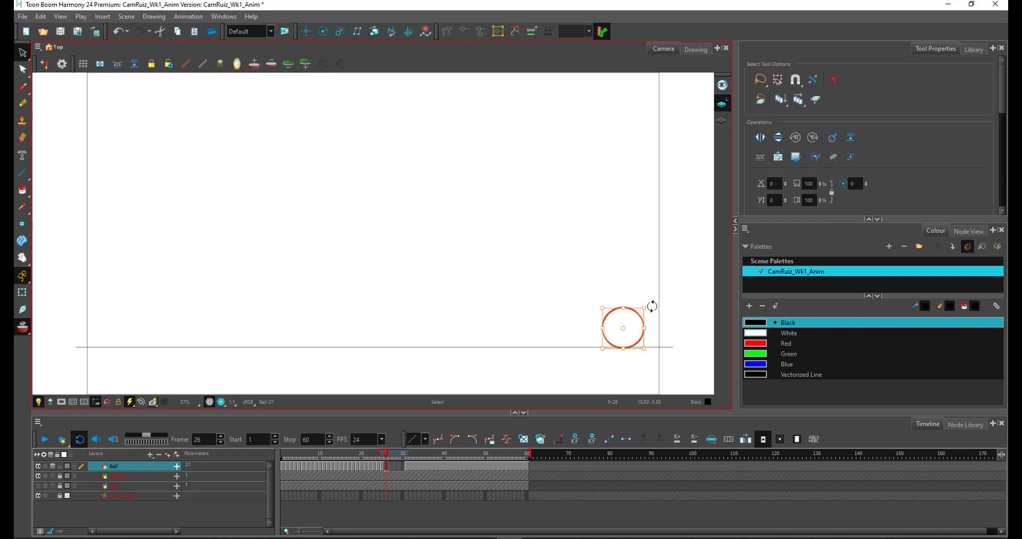
{"action": "key", "text": "Right"}
- Paste the ball into frame 27 and place it over the previous frame's ball on the ground line
{"action": "key", "text": "period"}
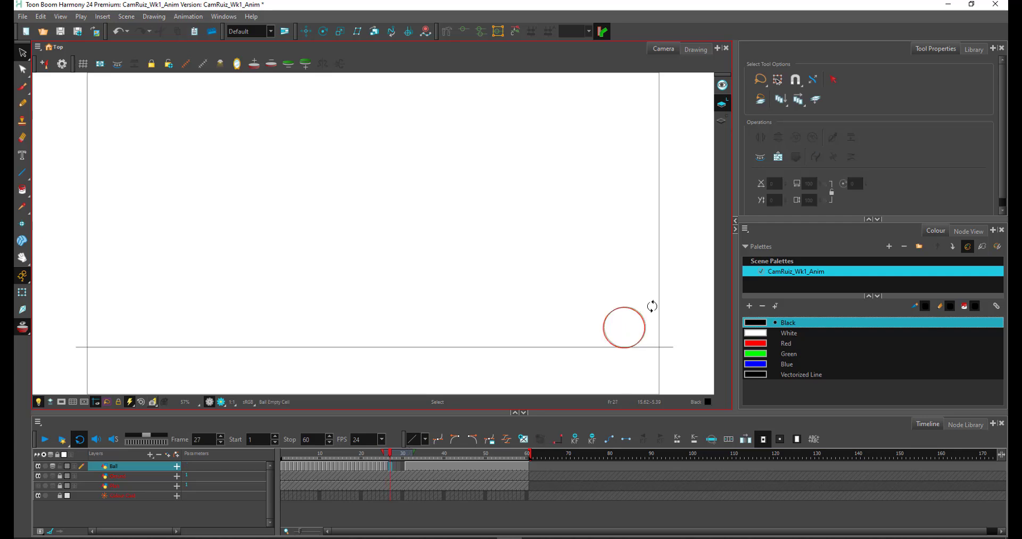
{"action": "key", "text": "ctrl+v"}
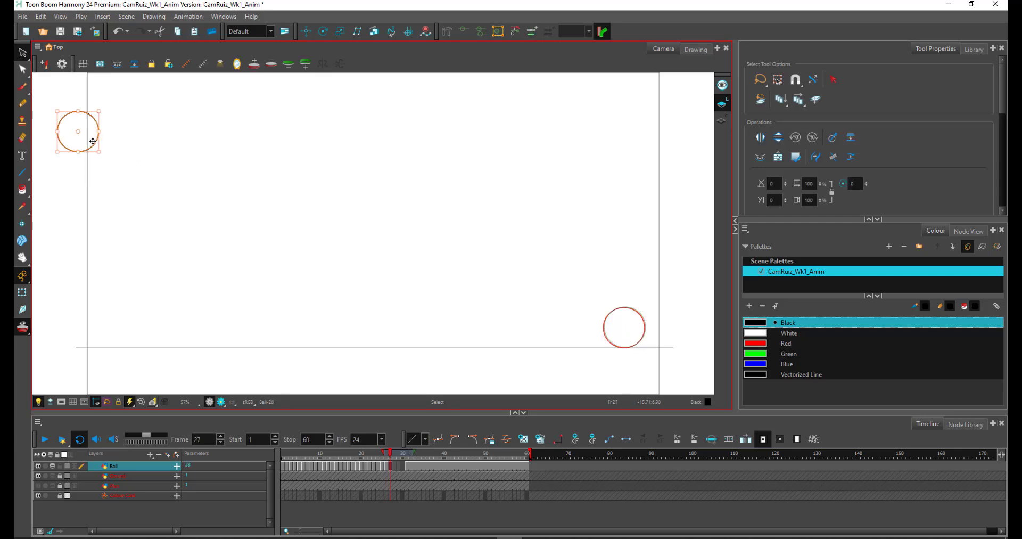
{"action": "left_click_drag", "start_coordinate": [94, 140], "coordinate": [638, 334]}
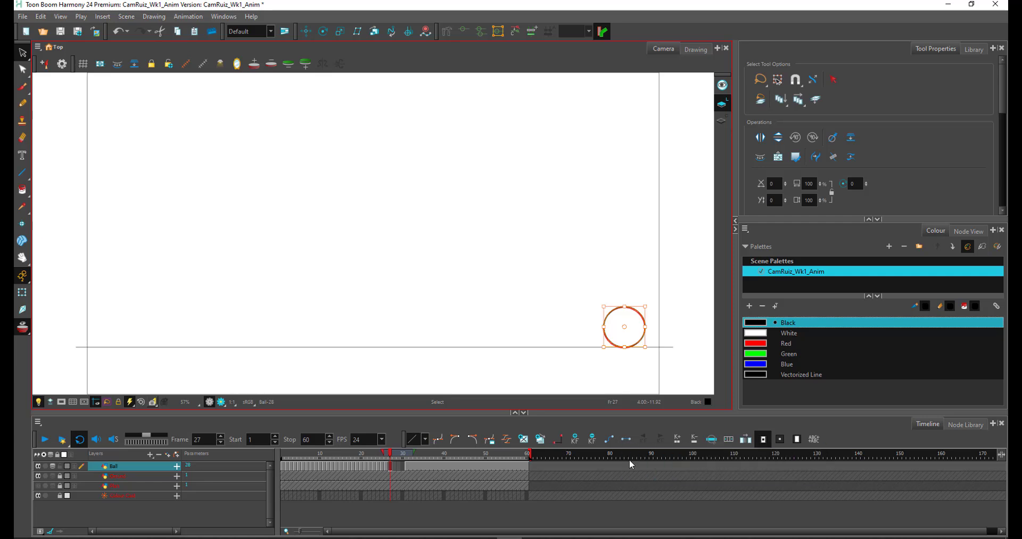
- Fine-tune the ball's position on frame 27 at close range so it sits between the onion-skinned balls
{"action": "left_click", "coordinate": [24, 263]}
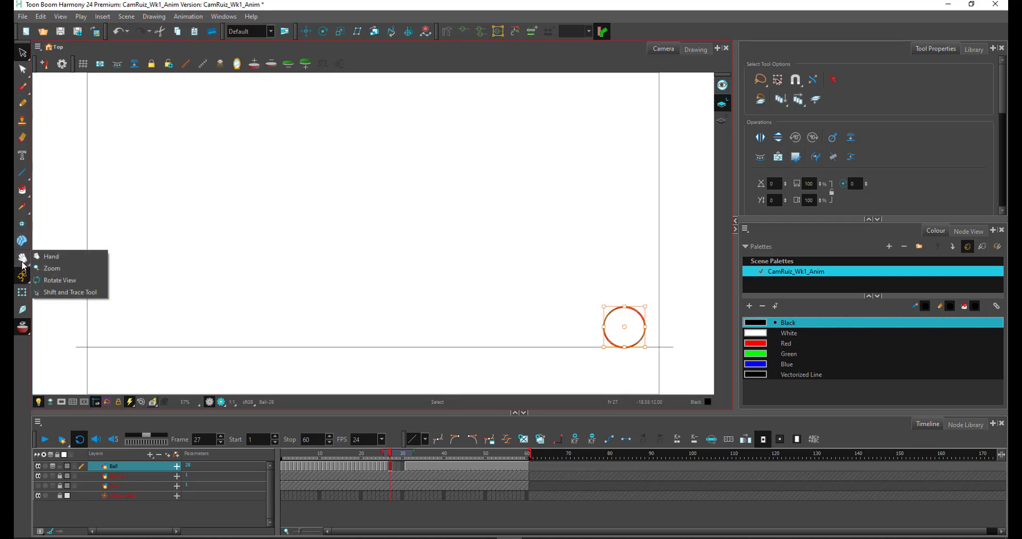
{"action": "left_click", "coordinate": [52, 269]}
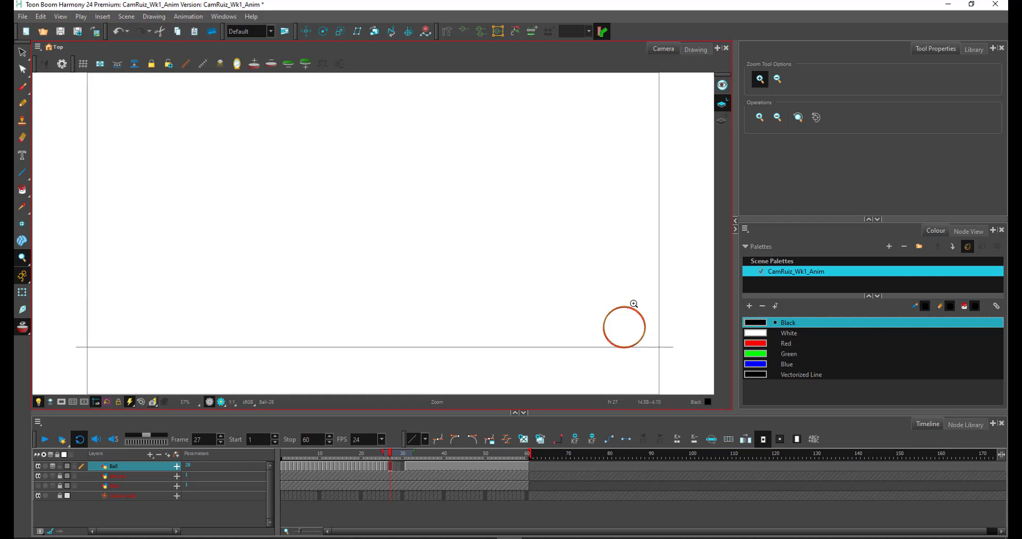
{"action": "left_click_drag", "start_coordinate": [621, 323], "coordinate": [678, 376]}
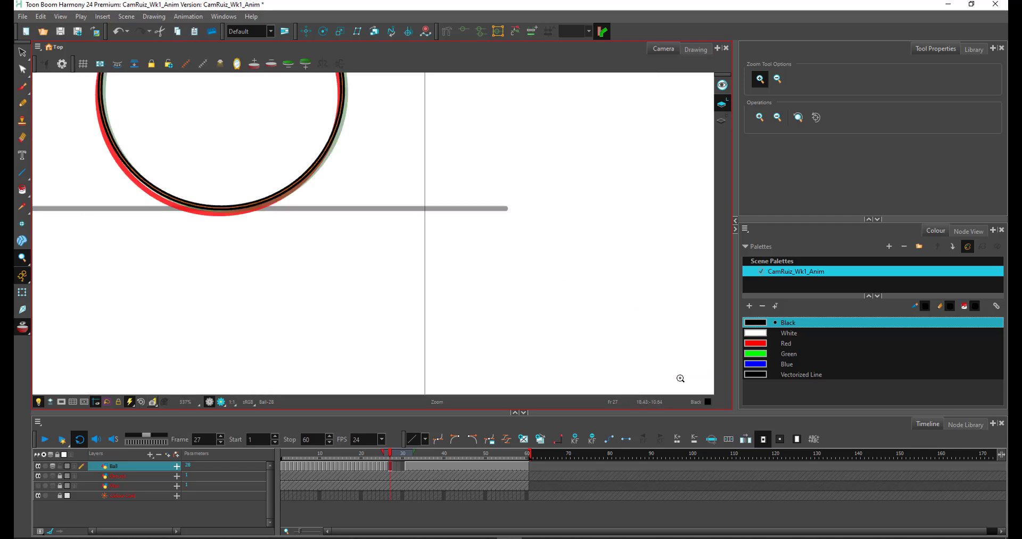
{"action": "key", "text": "space"}
{"action": "left_click_drag", "start_coordinate": [369, 215], "coordinate": [468, 351]}
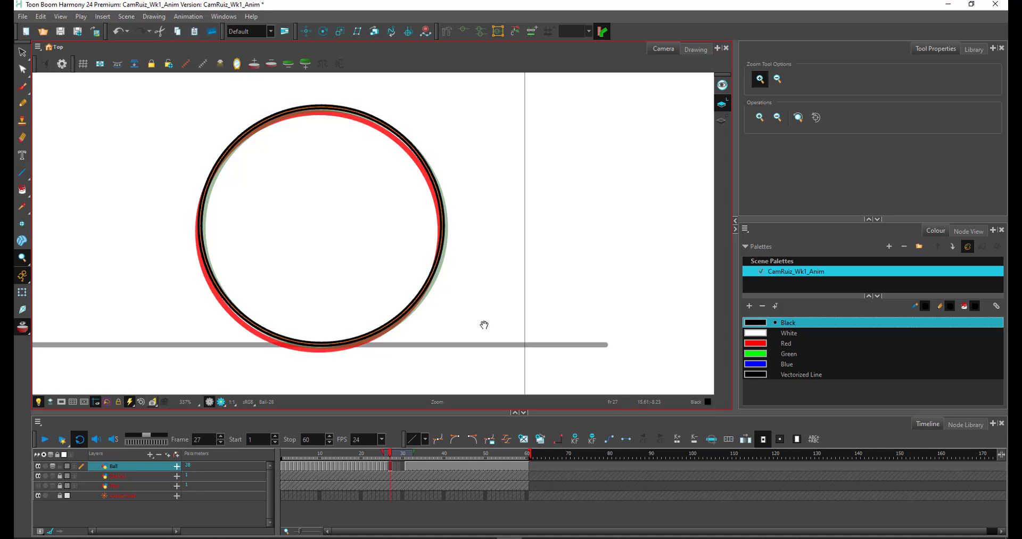
{"action": "left_click", "coordinate": [23, 53]}
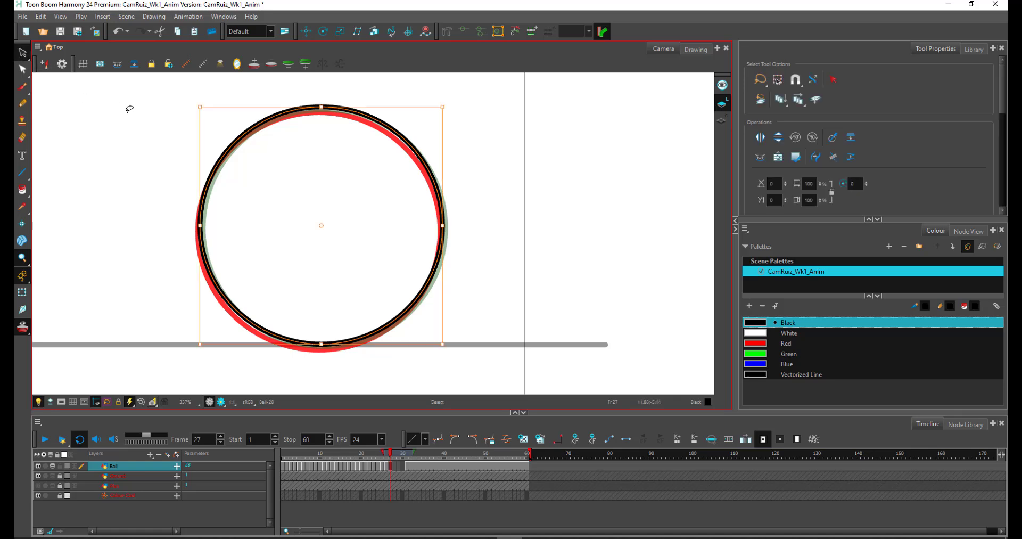
{"action": "left_click_drag", "start_coordinate": [200, 107], "coordinate": [154, 219]}
{"action": "key", "text": "ctrl+z"}
{"action": "key", "text": "ctrl+z"}
{"action": "key", "text": "ctrl+z"}
{"action": "key", "text": "Right"}
{"action": "key", "text": "Right"}
{"action": "key", "text": "Right"}
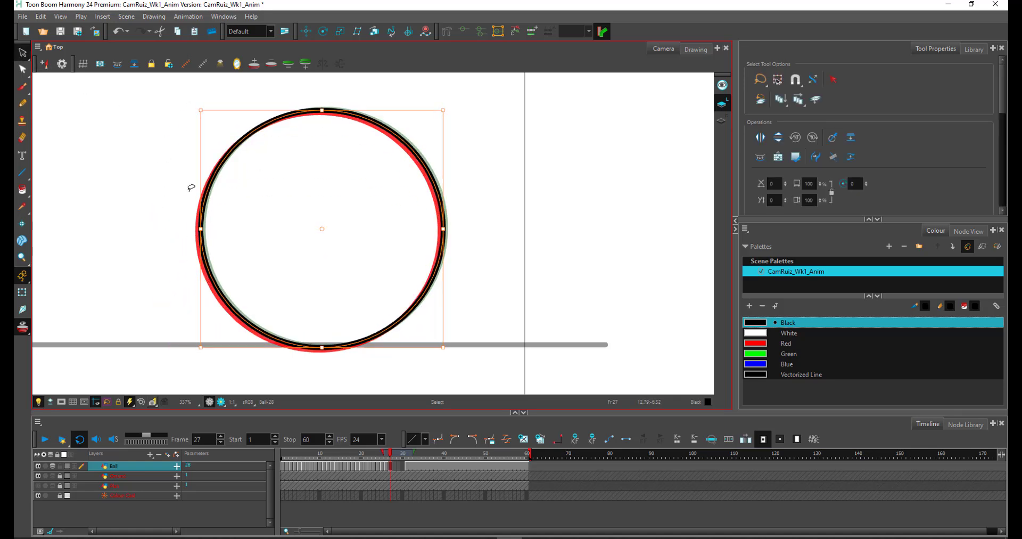
- Paste the ball into frame 28 and align it with the onion-skinned balls on the ground line
{"action": "left_click", "coordinate": [397, 452]}
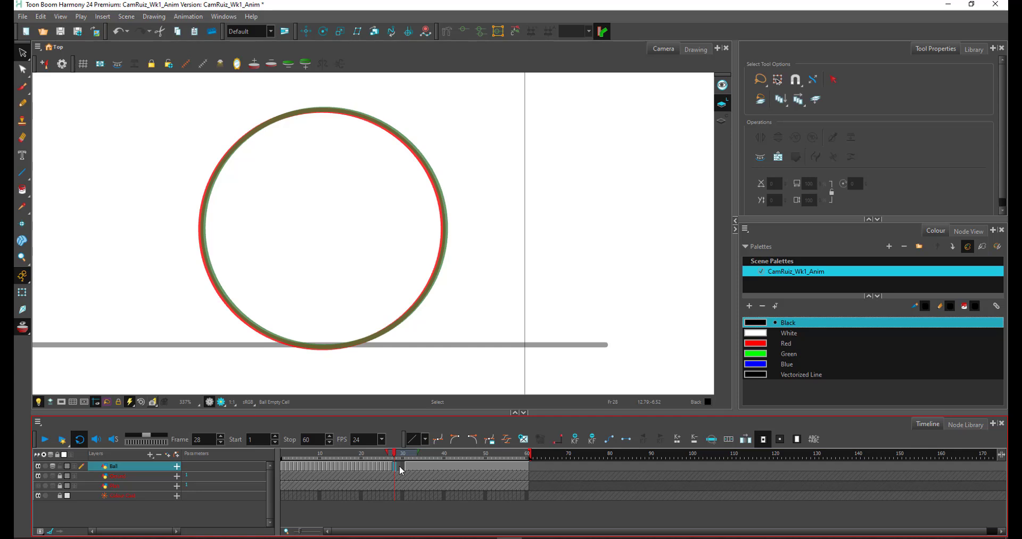
{"action": "key", "text": "ctrl+v"}
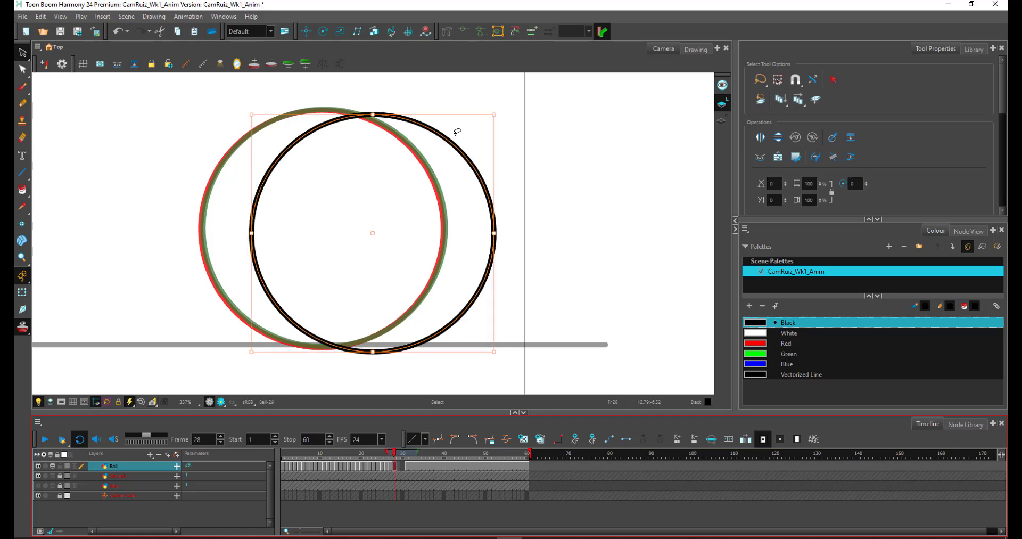
{"action": "left_click", "coordinate": [453, 143]}
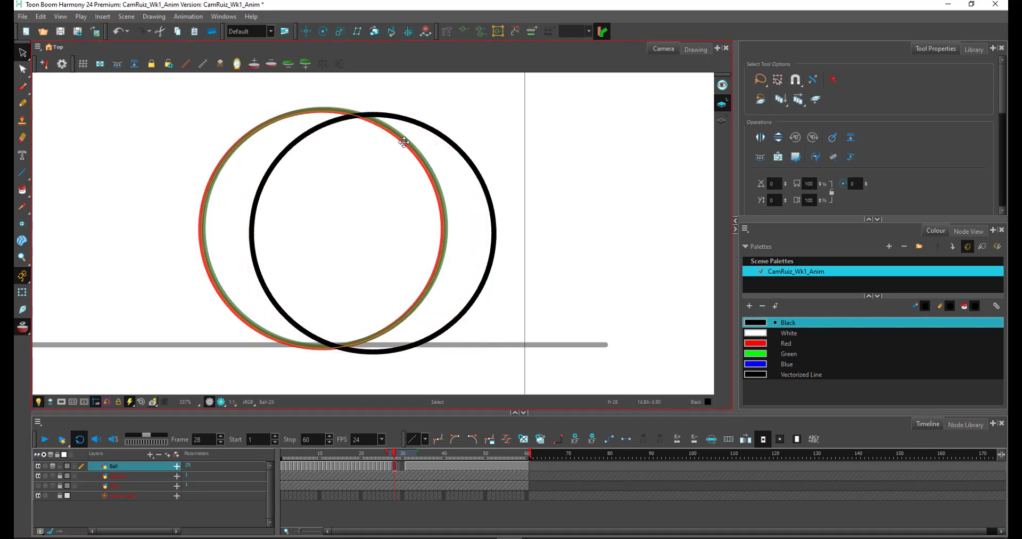
{"action": "left_click_drag", "start_coordinate": [403, 142], "coordinate": [351, 137]}
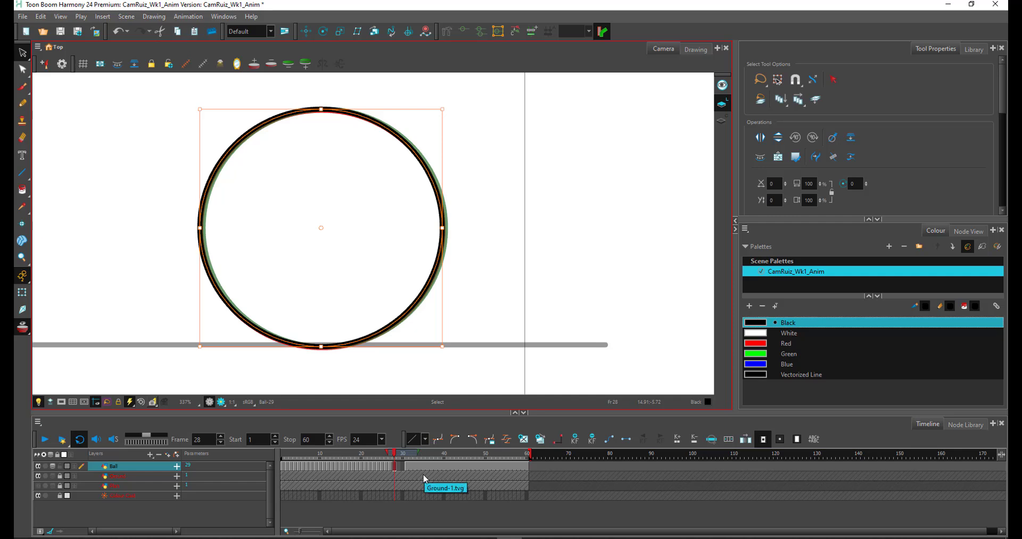
- Paste the ball into frame 29 and align it with the onion-skinned balls, nudging it slightly right
{"action": "key", "text": "period"}
{"action": "key", "text": "ctrl+v"}
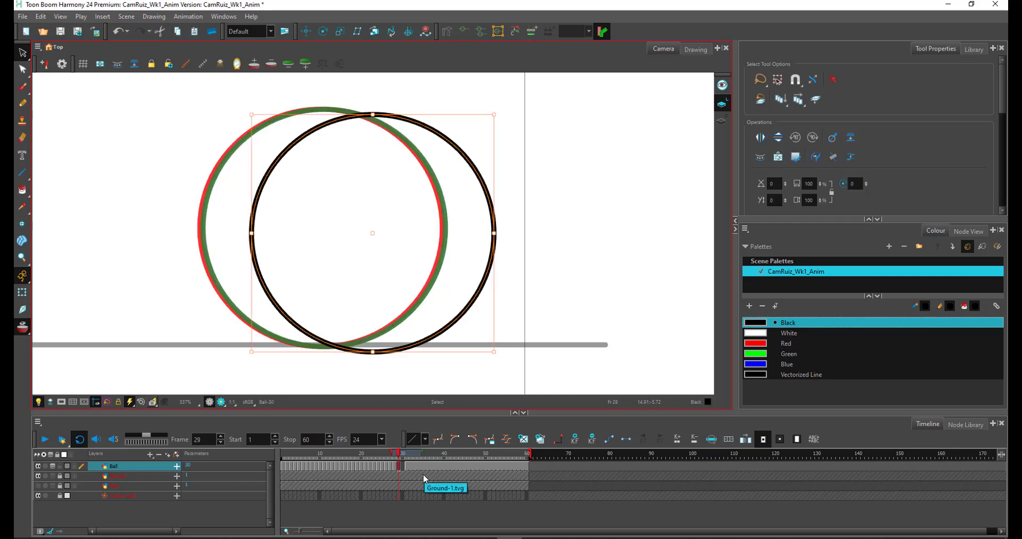
{"action": "mouse_move", "coordinate": [466, 157]}
{"action": "left_mouse_down"}
{"action": "mouse_move", "coordinate": [411, 141]}
{"action": "mouse_move", "coordinate": [413, 150]}
{"action": "left_mouse_up"}
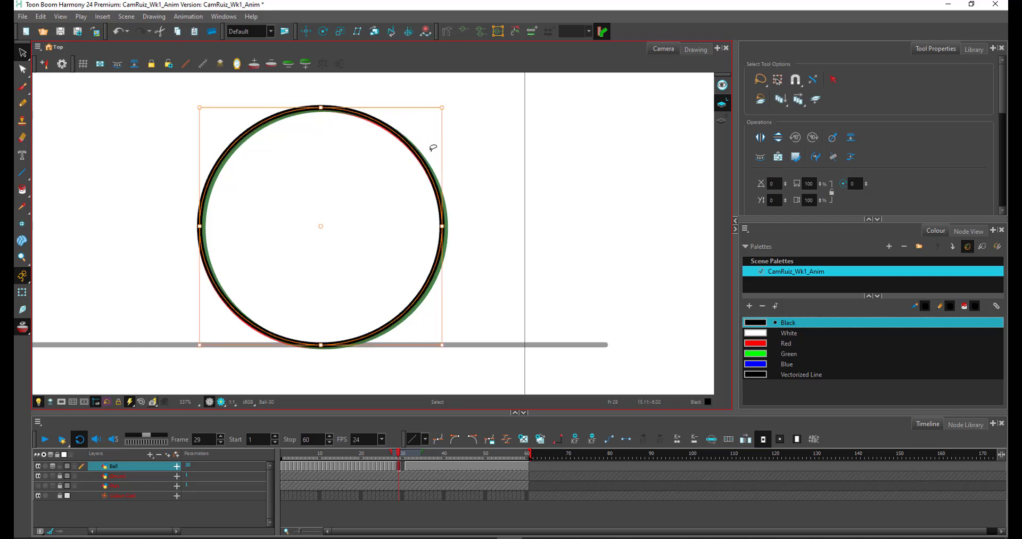
{"action": "key", "text": "Right"}
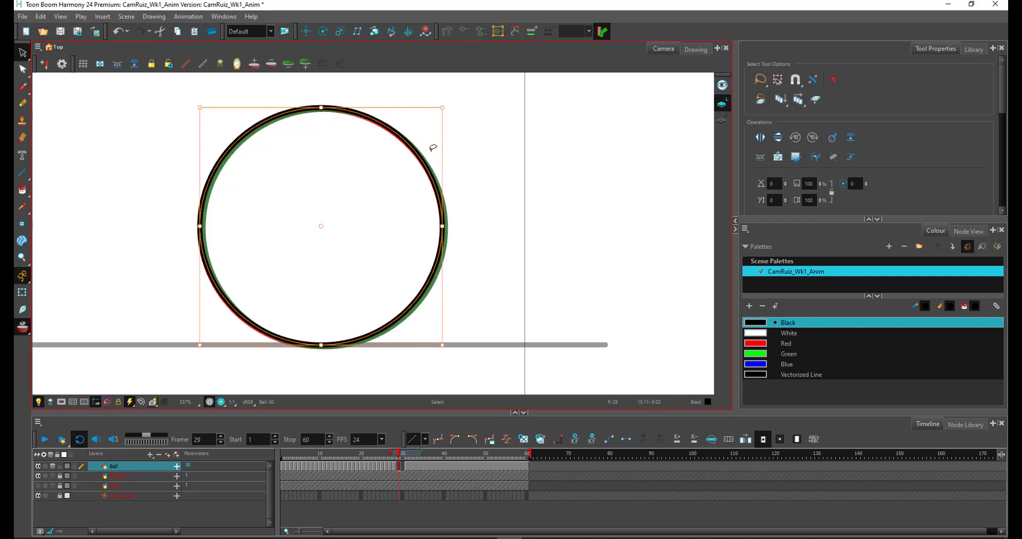
- Nudge the ball on frame 29 down onto the ground line and right so it sits between the onion-skinned balls
{"action": "key", "text": "Down"}
{"action": "key", "text": "Down"}
{"action": "key", "text": "Down"}
{"action": "key", "text": "Down"}
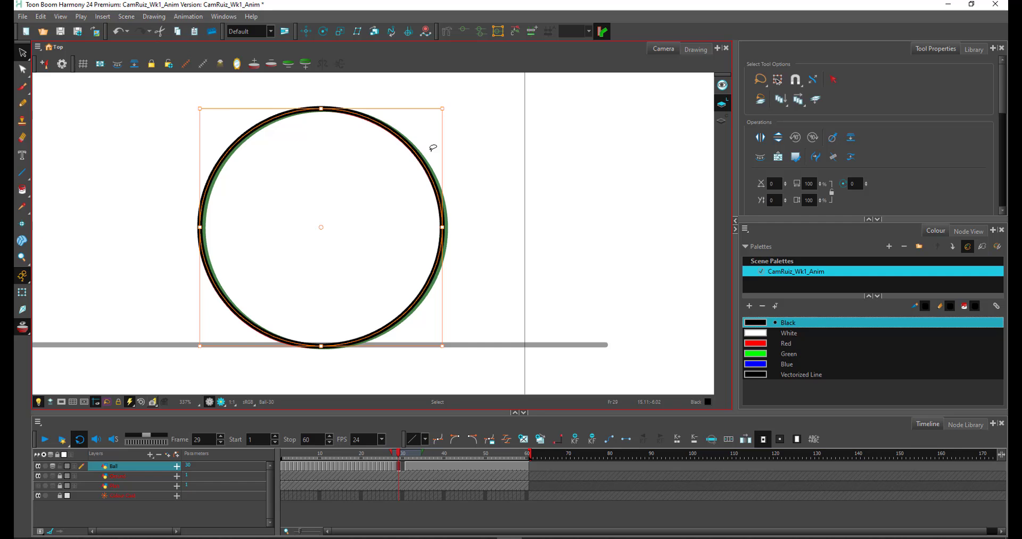
{"action": "key", "text": "Right"}
{"action": "key", "text": "Right"}
{"action": "key", "text": "Right"}
{"action": "key", "text": "Right"}
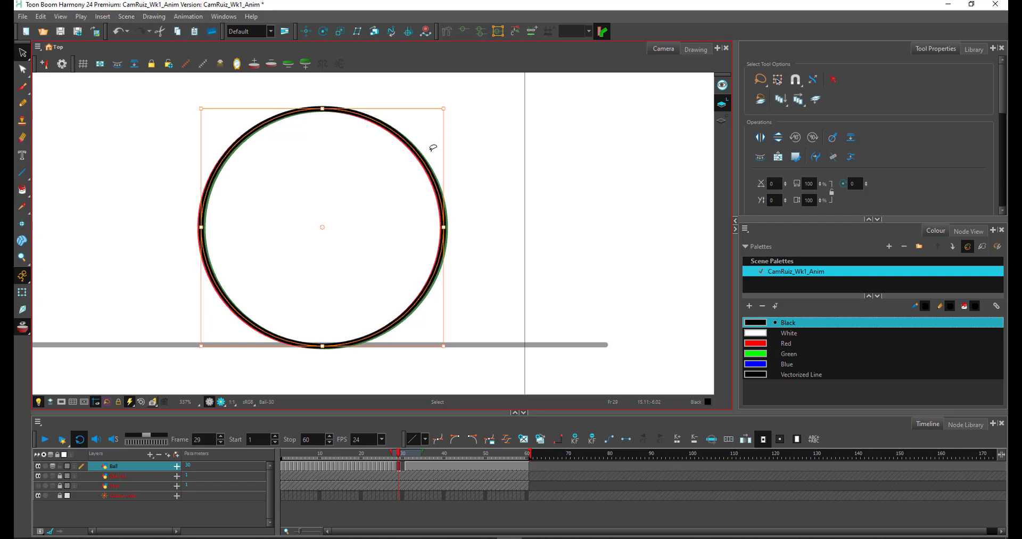
- Paste the ball into frame 30 and move it over the onion-skinned balls on the ground line
{"action": "key", "text": "period"}
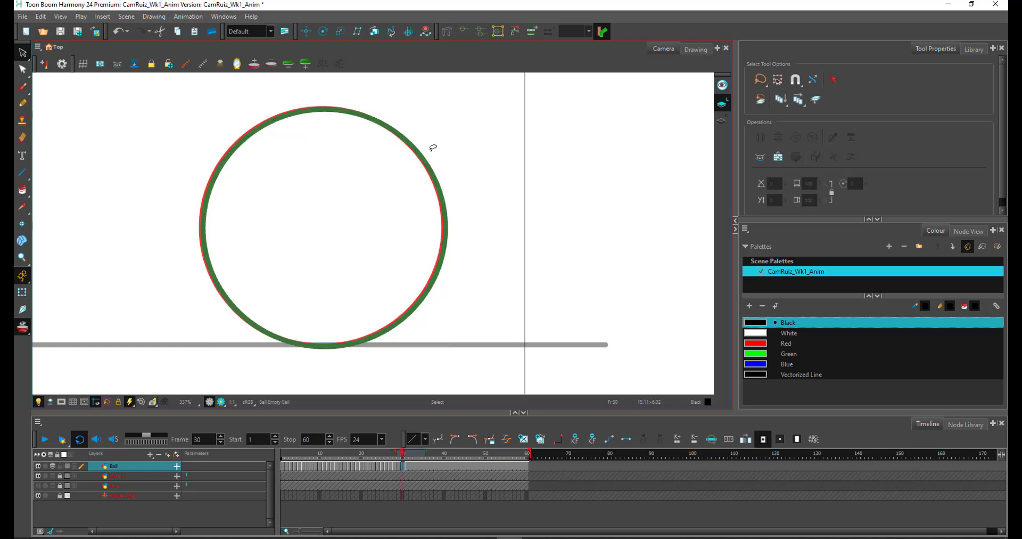
{"action": "key", "text": "ctrl+v"}
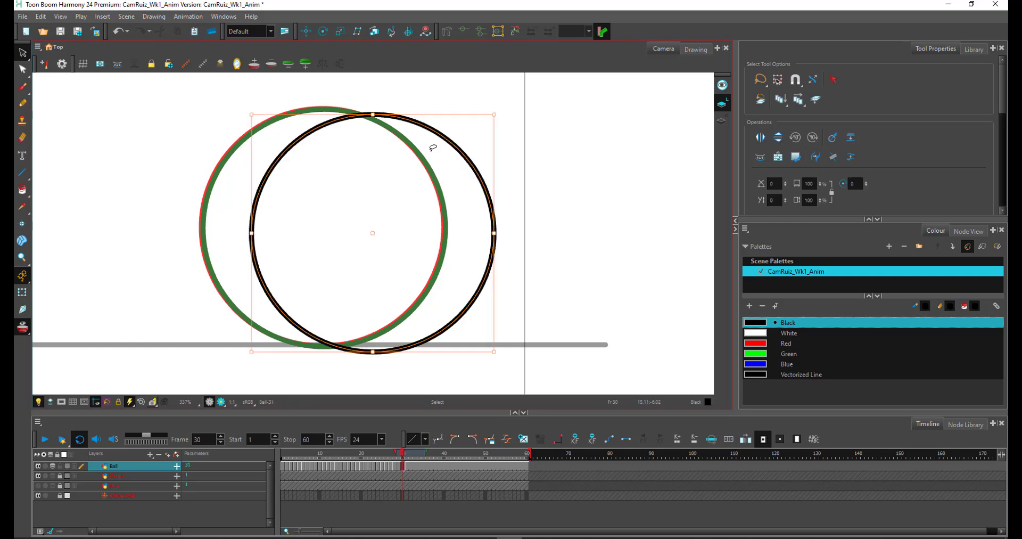
{"action": "left_click_drag", "start_coordinate": [433, 138], "coordinate": [397, 132]}
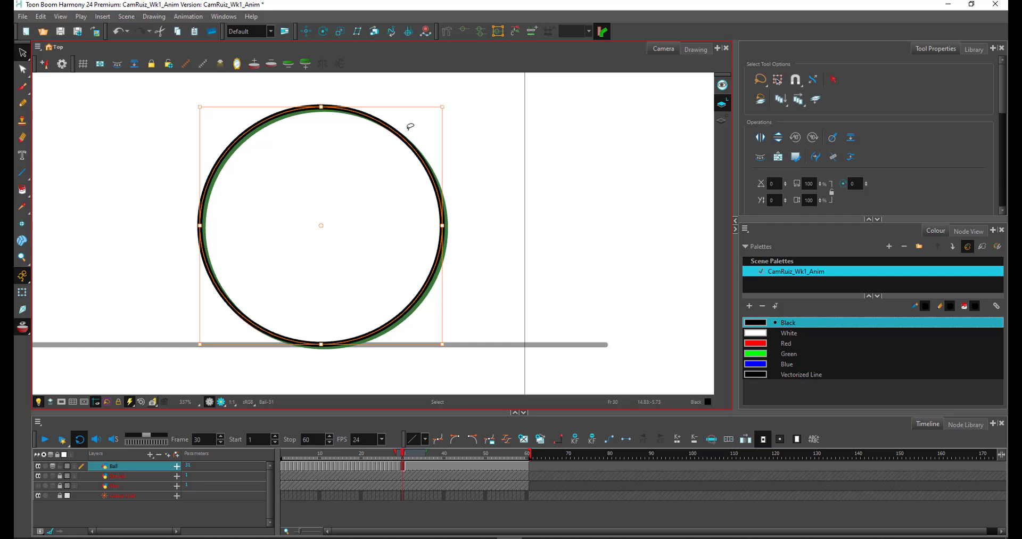
- Fine-tune the ball's position on frame 30, nudging it down and right to line up with the onion-skinned balls
{"action": "key", "text": "Down"}
{"action": "key", "text": "Down"}
{"action": "key", "text": "Right"}
{"action": "key", "text": "Right"}
{"action": "key", "text": "Right"}
{"action": "key", "text": "Right"}
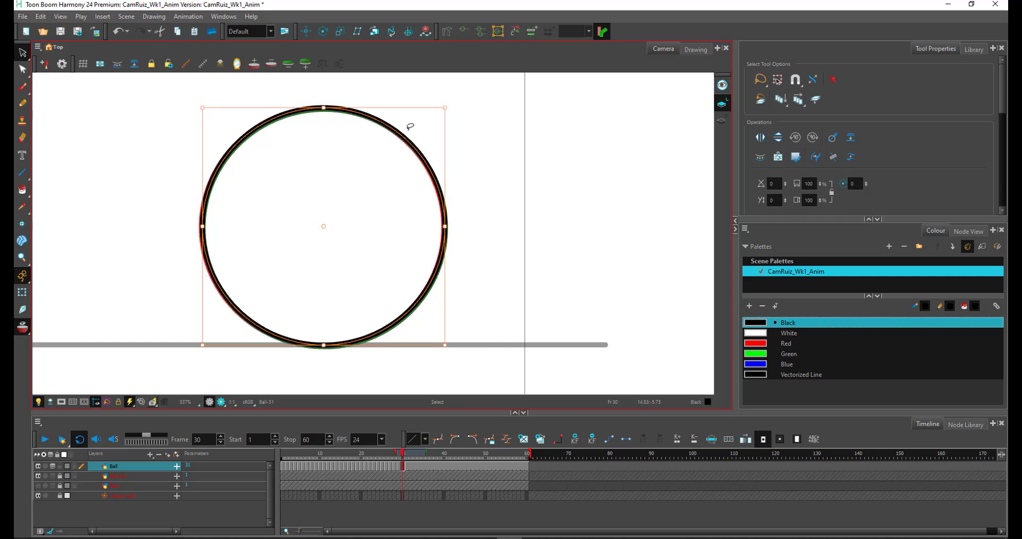
{"action": "key", "text": "Down"}
{"action": "key", "text": "Down"}
{"action": "key", "text": "Left"}
{"action": "key", "text": "Left"}
{"action": "key", "text": "Down"}
{"action": "key", "text": "Down"}
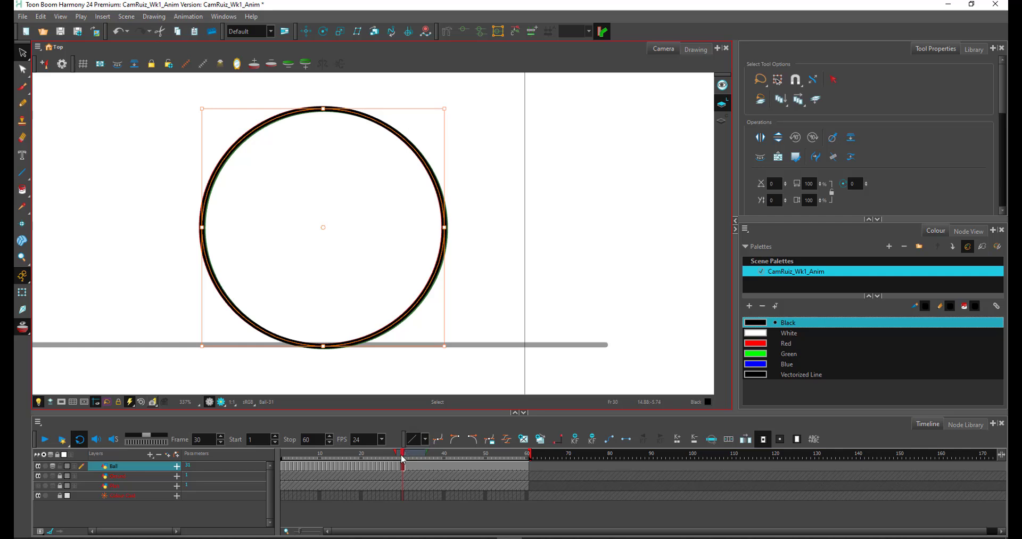
- Turn off onion skin and zoom out to show the whole camera frame
{"action": "left_click", "coordinate": [21, 326]}
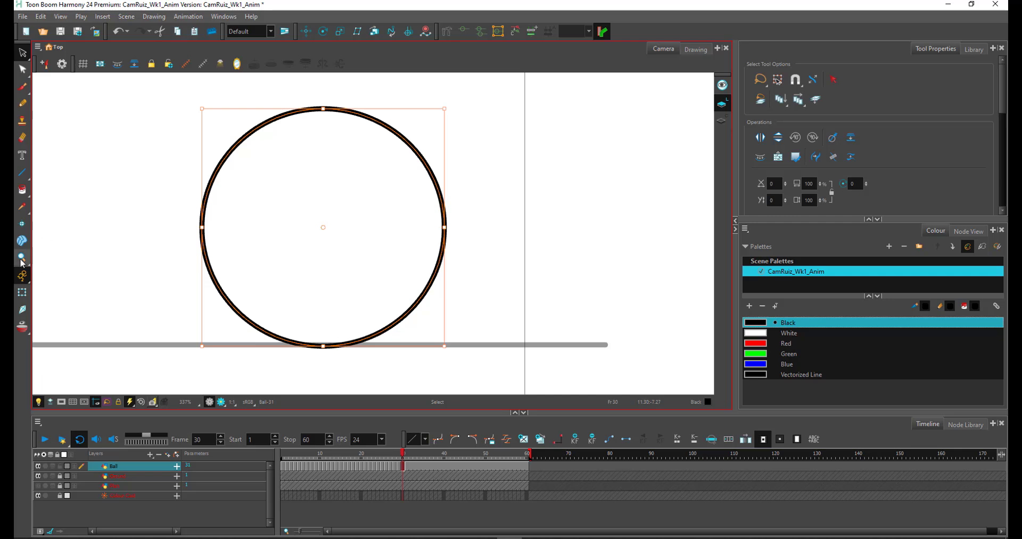
{"action": "left_click_drag", "start_coordinate": [22, 257], "coordinate": [58, 273]}
{"action": "left_click_drag", "start_coordinate": [58, 273], "coordinate": [58, 274]}
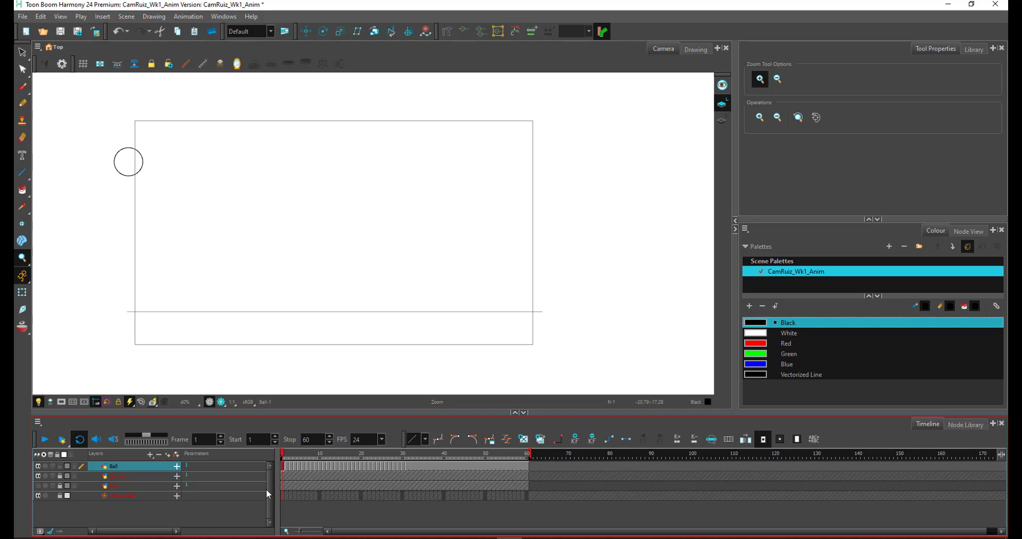
- Step back and forth through the opening frames to examine the ball's fall before the first ground contact
{"action": "key", "text": "period"}
{"action": "key", "text": "period"}
{"action": "key", "text": "period"}
{"action": "key", "text": "period"}
{"action": "key", "text": "comma"}
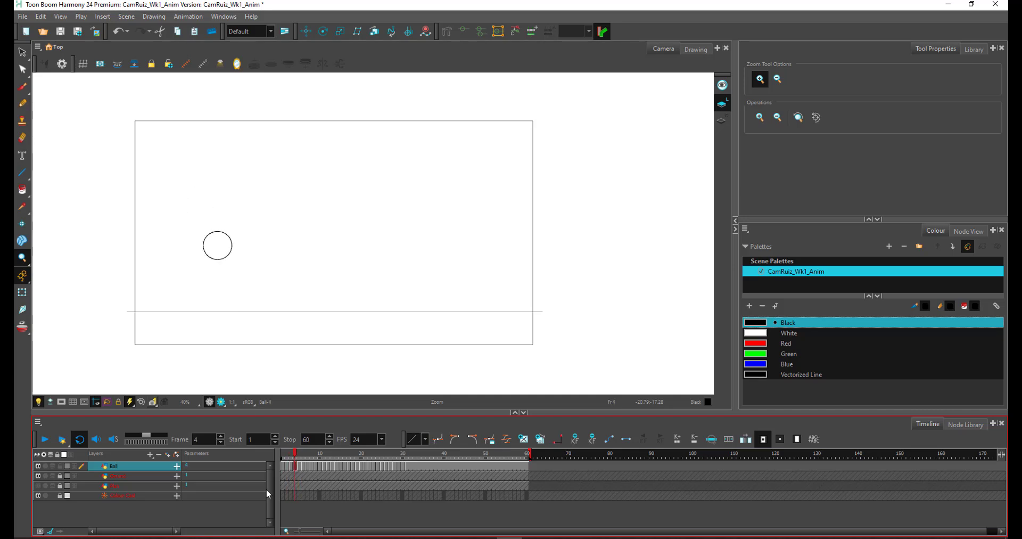
{"action": "key", "text": "comma"}
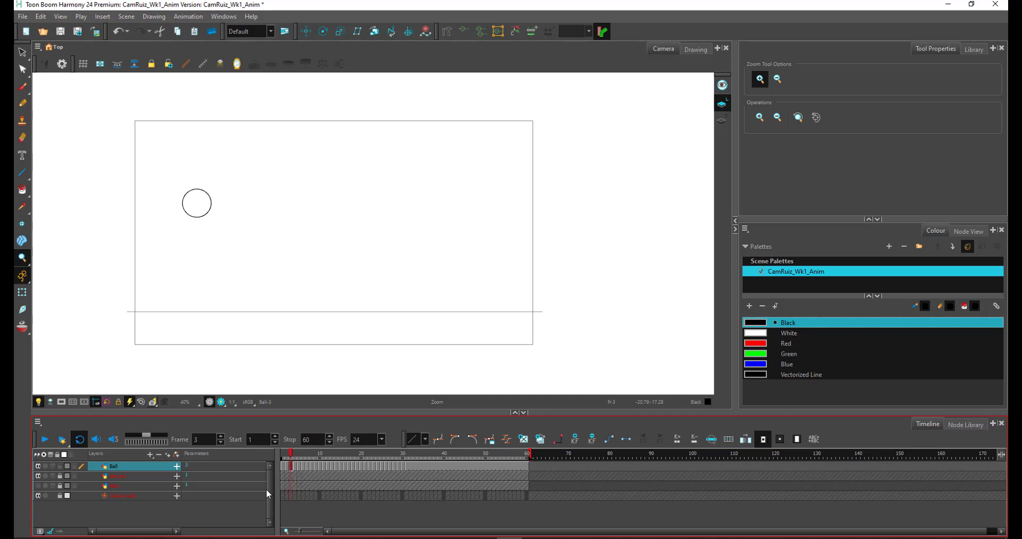
{"action": "key", "text": "period"}
{"action": "key", "text": "period"}
{"action": "key", "text": "comma"}
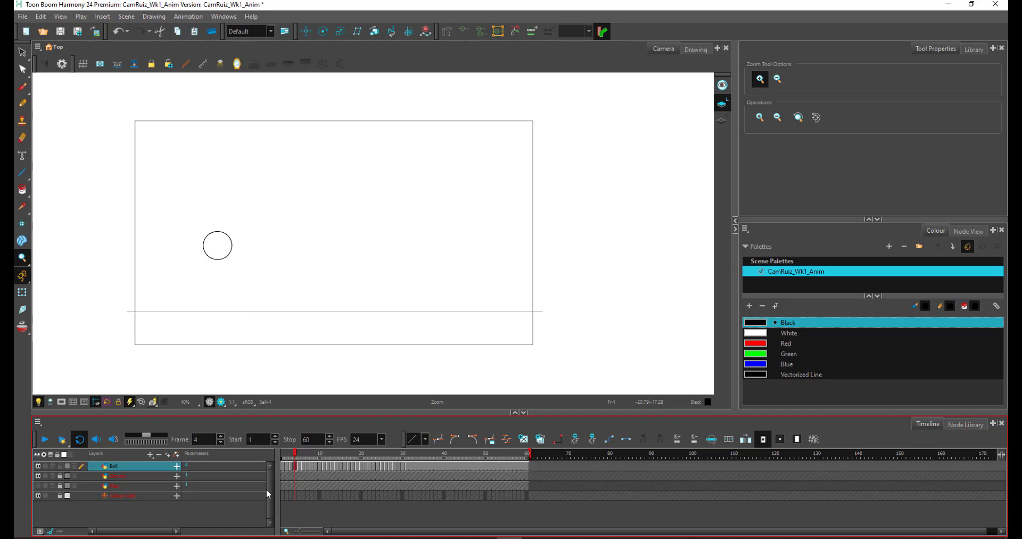
{"action": "key", "text": "period"}
{"action": "key", "text": "comma"}
- Stretch the falling ball on frame 4 into a slightly taller, narrower oval
{"action": "left_click", "coordinate": [22, 52]}
{"action": "mouse_move", "coordinate": [221, 202]}
{"action": "left_mouse_down"}
{"action": "mouse_move", "coordinate": [249, 191]}
{"action": "mouse_move", "coordinate": [226, 199]}
{"action": "left_mouse_up"}
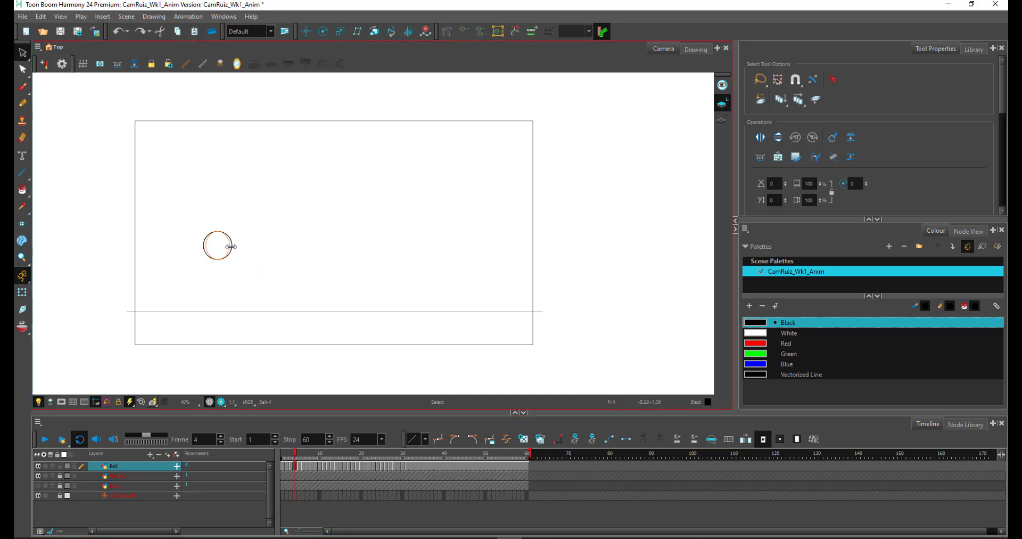
{"action": "mouse_move", "coordinate": [230, 247]}
{"action": "left_mouse_down"}
{"action": "mouse_move", "coordinate": [200, 233]}
{"action": "mouse_move", "coordinate": [232, 226]}
{"action": "mouse_move", "coordinate": [226, 220]}
{"action": "mouse_move", "coordinate": [231, 227]}
{"action": "left_mouse_up"}
{"action": "left_click", "coordinate": [241, 224]}
- Squash the ball on frame 5 into a wide, flat ellipse resting on the ground line
{"action": "left_click_drag", "start_coordinate": [295, 450], "coordinate": [300, 451]}
{"action": "left_click", "coordinate": [226, 289]}
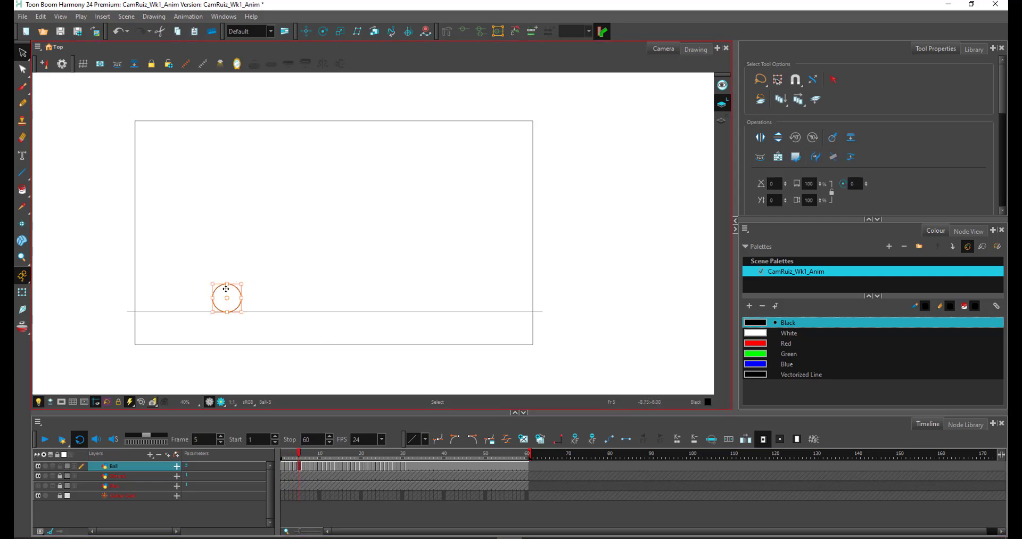
{"action": "mouse_move", "coordinate": [228, 284]}
{"action": "left_mouse_down"}
{"action": "mouse_move", "coordinate": [228, 311]}
{"action": "mouse_move", "coordinate": [227, 290]}
{"action": "left_mouse_up"}
{"action": "left_click_drag", "start_coordinate": [241, 301], "coordinate": [227, 310]}
{"action": "left_click_drag", "start_coordinate": [227, 309], "coordinate": [227, 310]}
{"action": "left_click_drag", "start_coordinate": [226, 310], "coordinate": [226, 311]}
{"action": "left_click_drag", "start_coordinate": [247, 302], "coordinate": [248, 301]}
{"action": "left_click_drag", "start_coordinate": [287, 454], "coordinate": [299, 454]}
{"action": "left_click", "coordinate": [246, 301]}
{"action": "left_click_drag", "start_coordinate": [247, 300], "coordinate": [245, 300]}
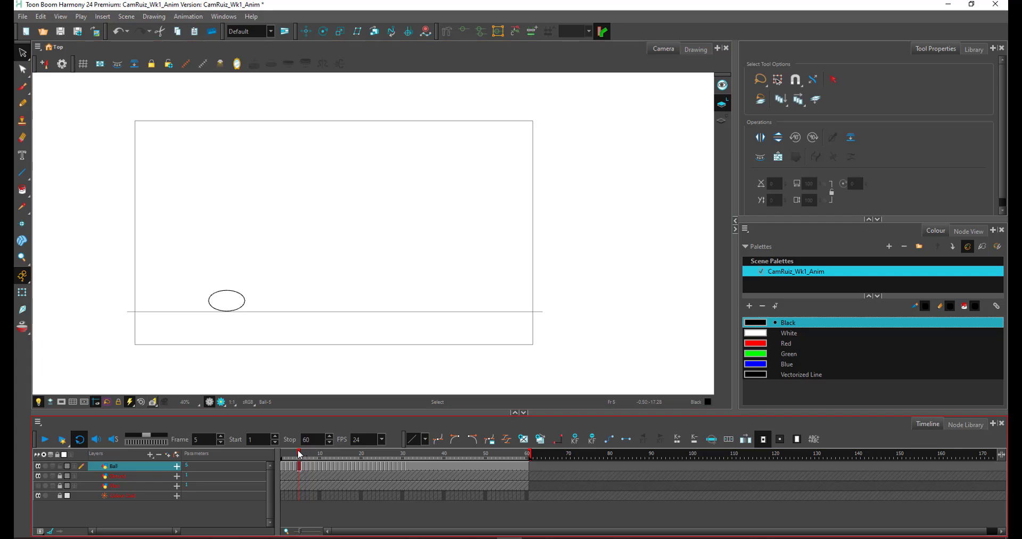
- Stretch the rebounding ball on frame 6 slightly
{"action": "left_click", "coordinate": [303, 453]}
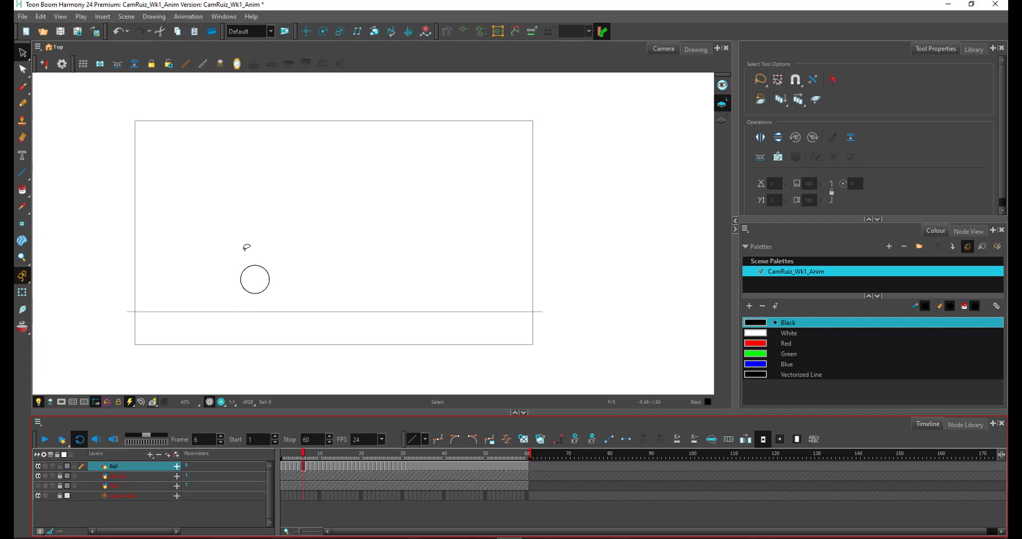
{"action": "left_click_drag", "start_coordinate": [246, 247], "coordinate": [267, 245]}
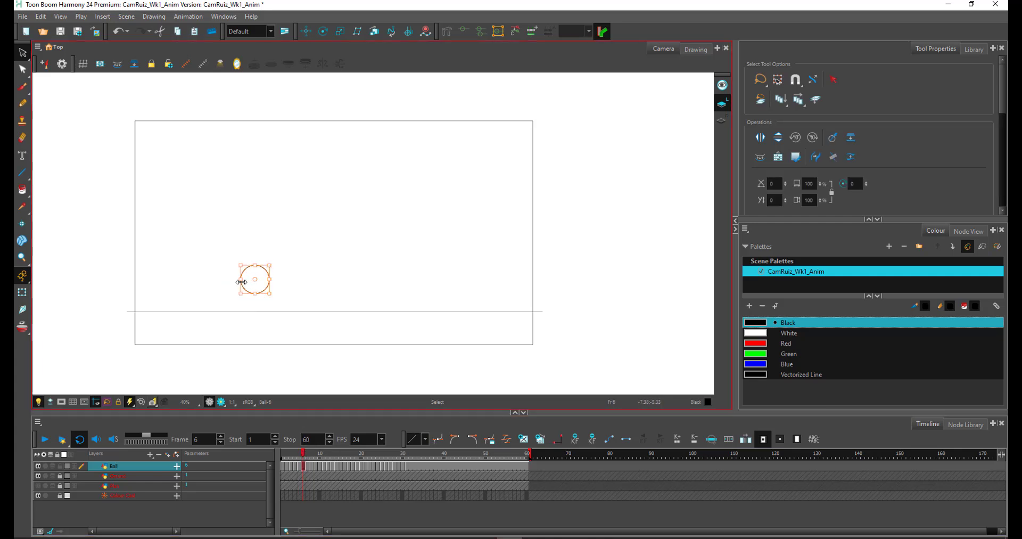
{"action": "left_click_drag", "start_coordinate": [241, 281], "coordinate": [286, 255]}
- Stretch the ball on frame 10, undoing the overly narrow version and making it only slightly narrower than round
{"action": "mouse_move", "coordinate": [305, 454]}
{"action": "left_mouse_down"}
{"action": "mouse_move", "coordinate": [292, 455]}
{"action": "mouse_move", "coordinate": [320, 461]}
{"action": "left_mouse_up"}
{"action": "left_click_drag", "start_coordinate": [335, 255], "coordinate": [342, 262]}
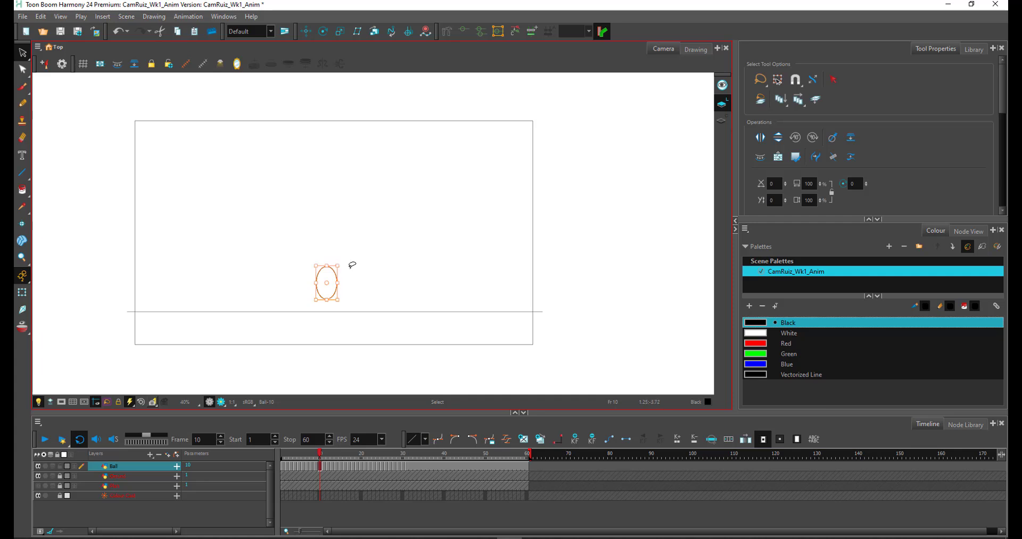
{"action": "key", "text": "ctrl+z"}
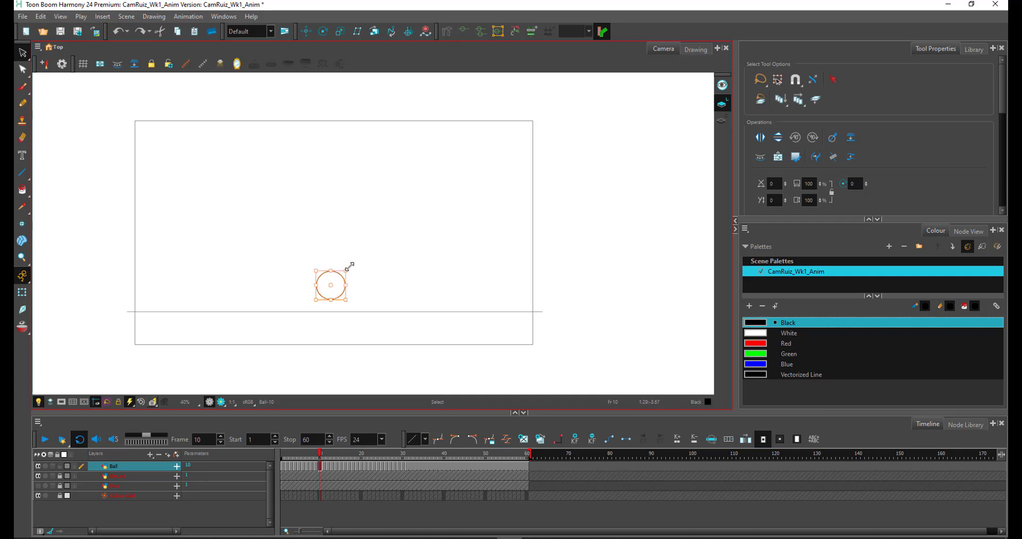
{"action": "left_click_drag", "start_coordinate": [352, 266], "coordinate": [349, 270]}
{"action": "left_click_drag", "start_coordinate": [345, 286], "coordinate": [341, 268]}
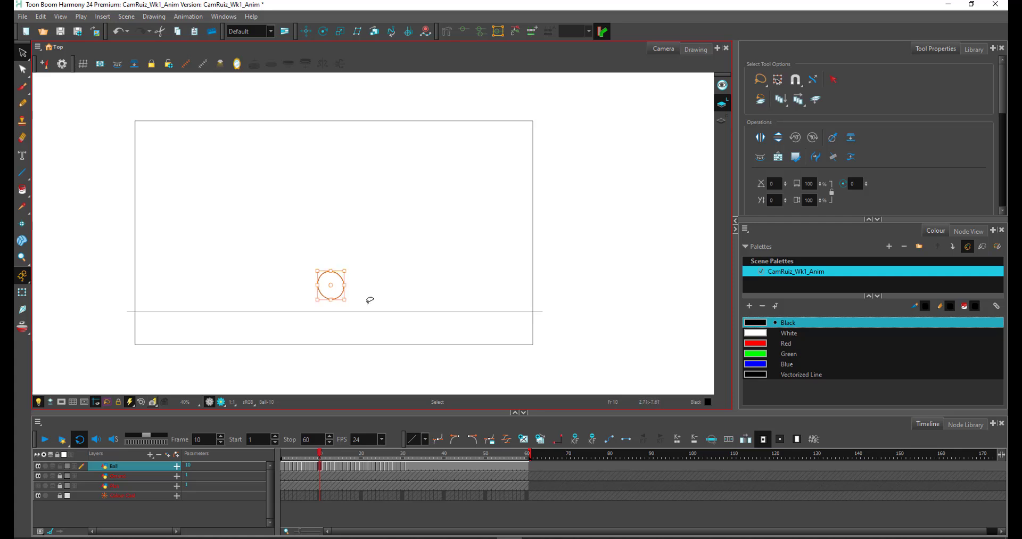
- Squash the ball slightly against the ground line on frame 11 and adjust the ball on frame 12
{"action": "key", "text": "period"}
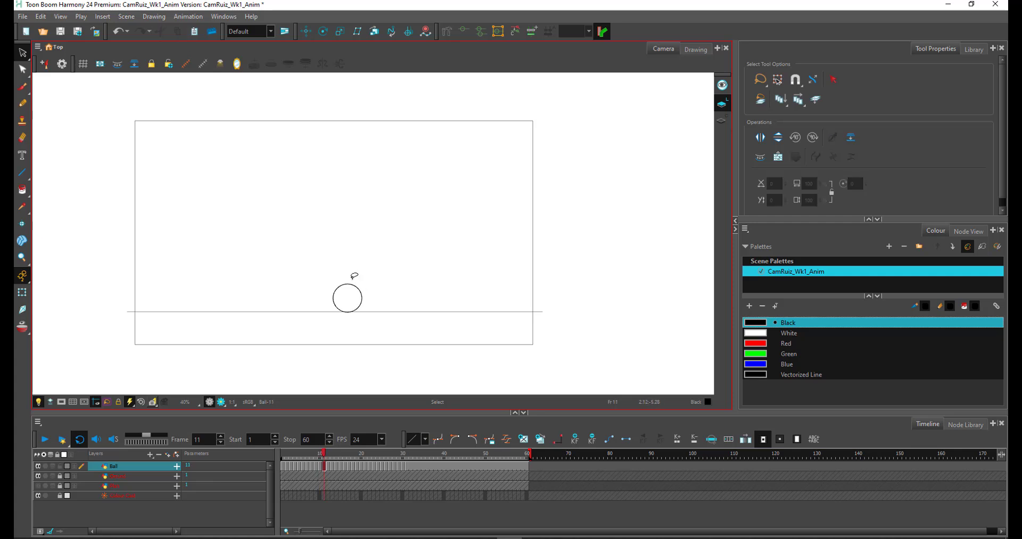
{"action": "mouse_move", "coordinate": [354, 276]}
{"action": "left_mouse_down"}
{"action": "mouse_move", "coordinate": [331, 315]}
{"action": "mouse_move", "coordinate": [365, 272]}
{"action": "mouse_move", "coordinate": [348, 286]}
{"action": "mouse_move", "coordinate": [362, 301]}
{"action": "left_mouse_up"}
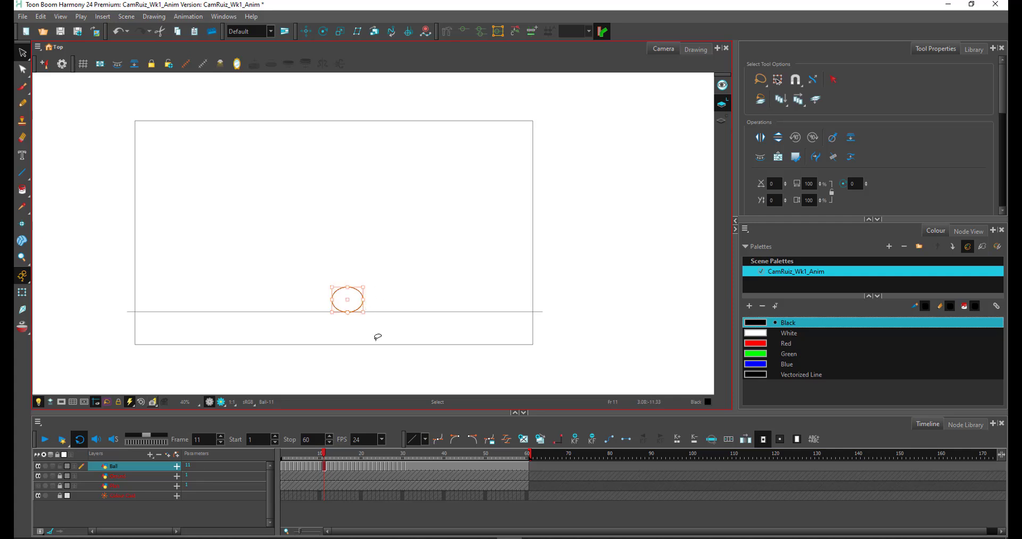
{"action": "key", "text": "period"}
{"action": "mouse_move", "coordinate": [380, 260]}
{"action": "left_mouse_down"}
{"action": "mouse_move", "coordinate": [351, 276]}
{"action": "mouse_move", "coordinate": [390, 270]}
{"action": "mouse_move", "coordinate": [388, 286]}
{"action": "mouse_move", "coordinate": [404, 273]}
{"action": "left_mouse_up"}
- Play the animation from frame 1 to check the squash and stretch
{"action": "left_click_drag", "start_coordinate": [318, 454], "coordinate": [229, 473]}
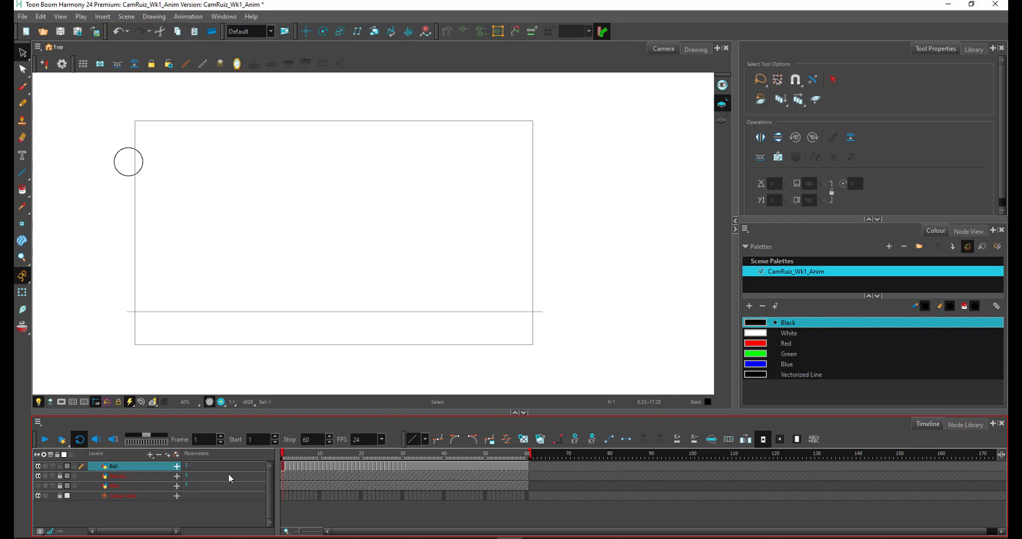
{"action": "left_click", "coordinate": [45, 437]}
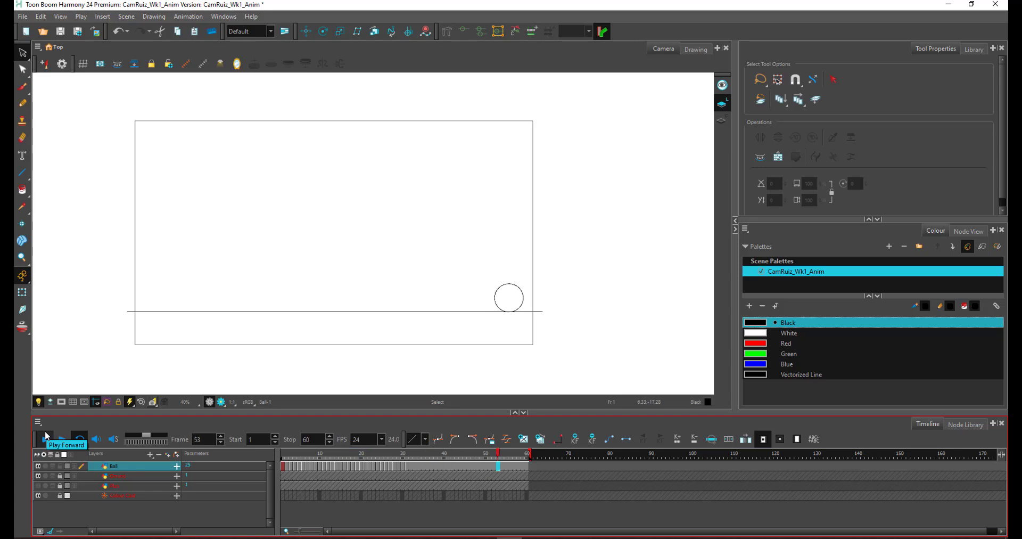
{"action": "left_click", "coordinate": [45, 437]}
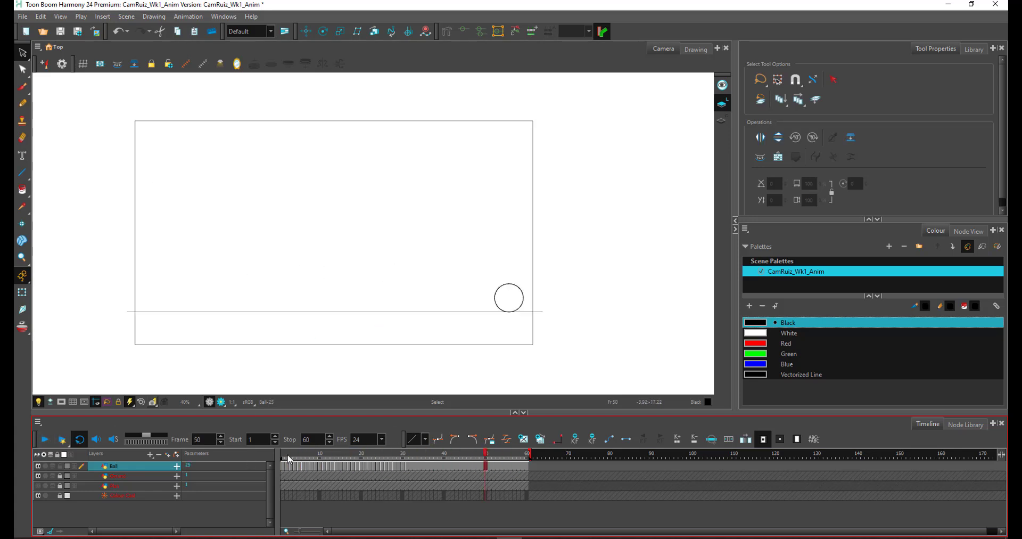
- Check the squashed ball on frame 5 and slightly readjust the stretched ball on frame 4
{"action": "left_click", "coordinate": [299, 455]}
{"action": "left_click", "coordinate": [211, 300]}
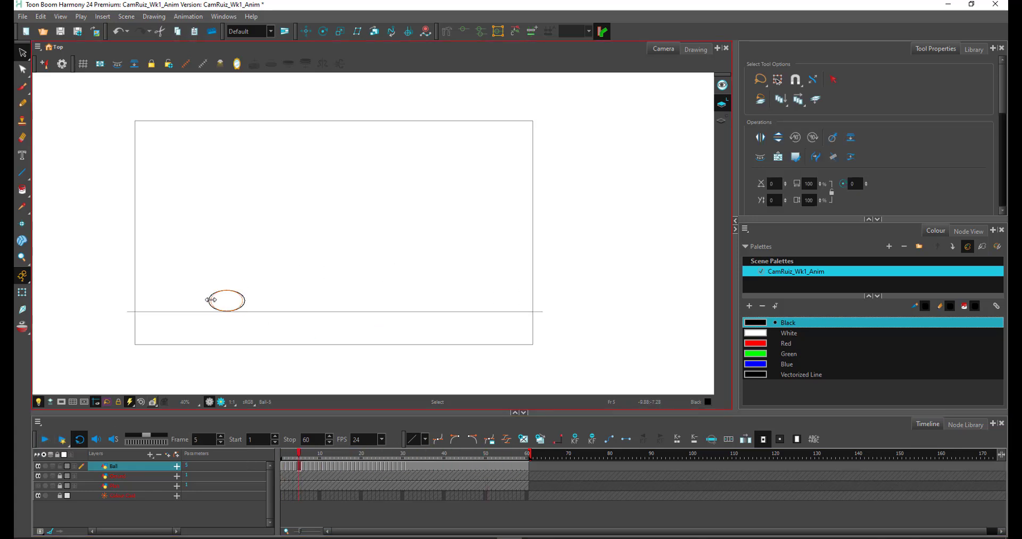
{"action": "left_click", "coordinate": [294, 454]}
{"action": "left_click", "coordinate": [230, 233]}
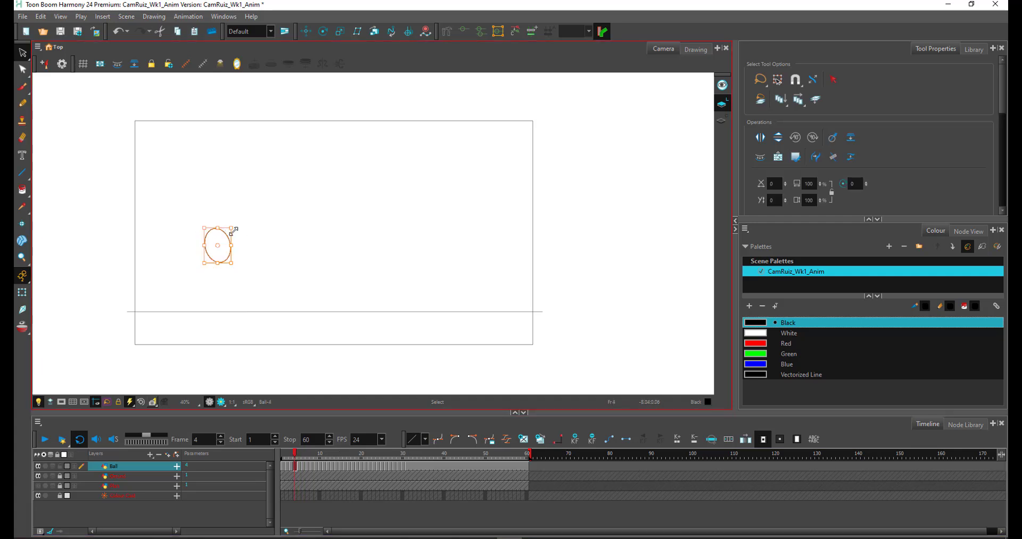
{"action": "left_click_drag", "start_coordinate": [233, 230], "coordinate": [230, 229]}
{"action": "left_click", "coordinate": [265, 238]}
- Replay the animation from the first frame to review the adjusted bounce, and stop the playback
{"action": "left_click_drag", "start_coordinate": [304, 453], "coordinate": [273, 486]}
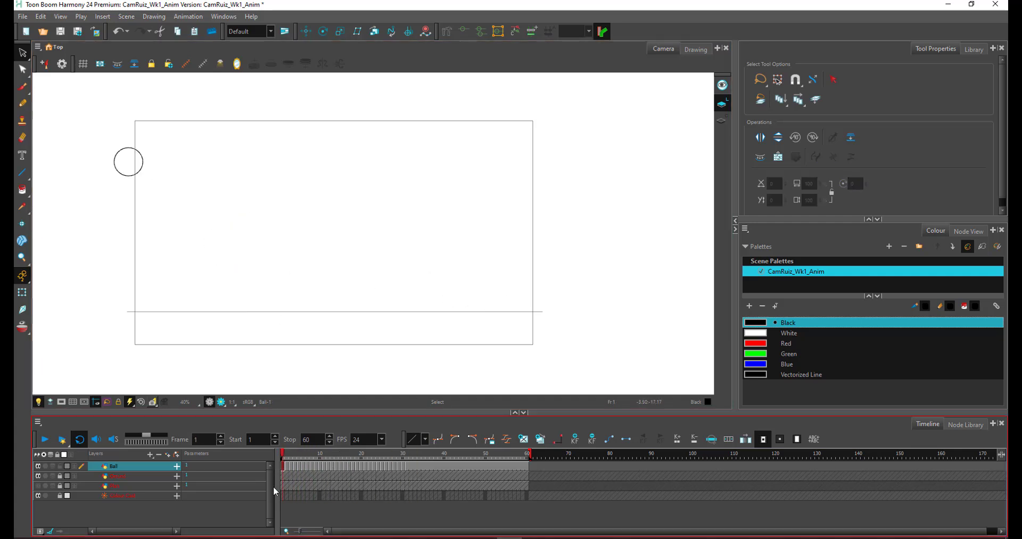
{"action": "left_click", "coordinate": [45, 439]}
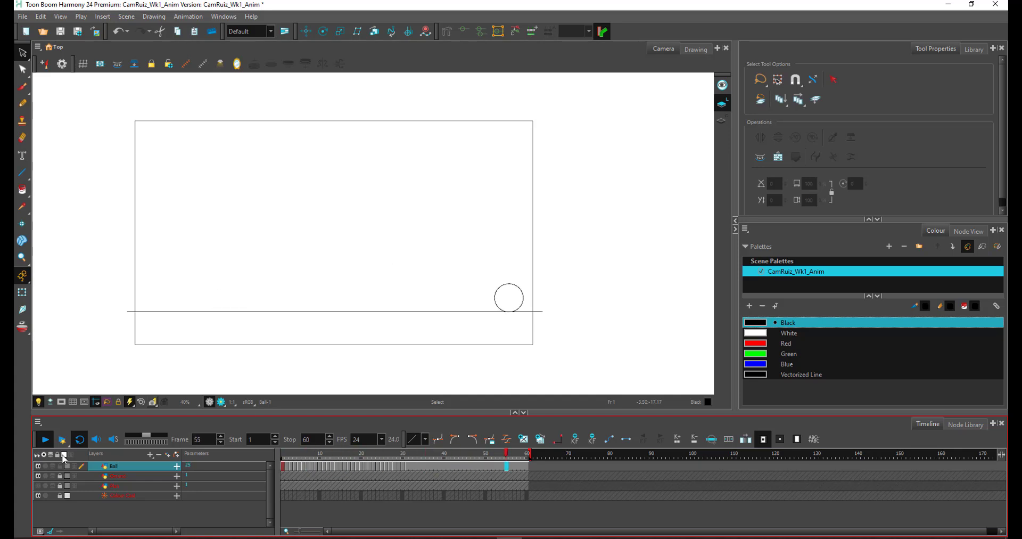
{"action": "key", "text": "Return"}
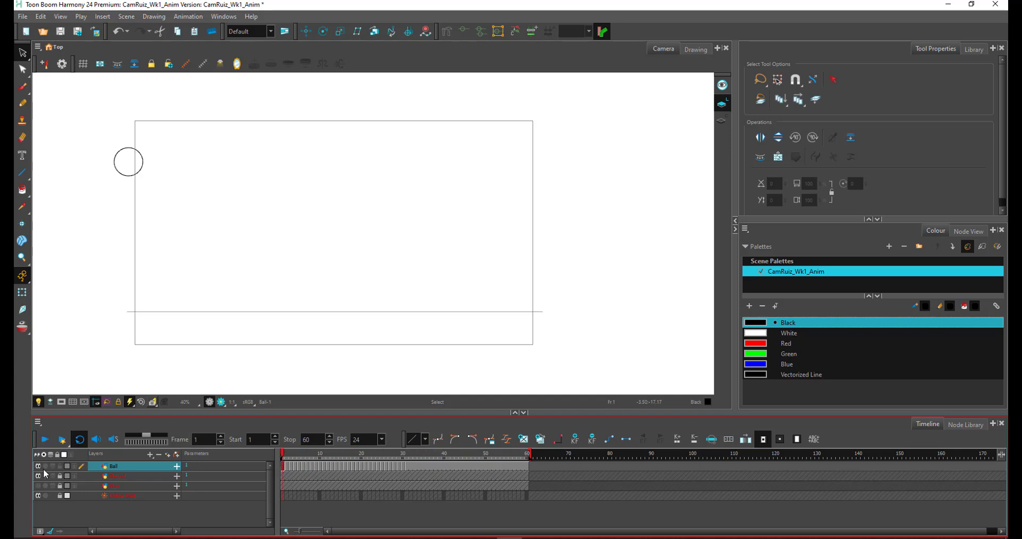
- Make the Plan layer visible and unlock it
{"action": "left_click", "coordinate": [41, 495]}
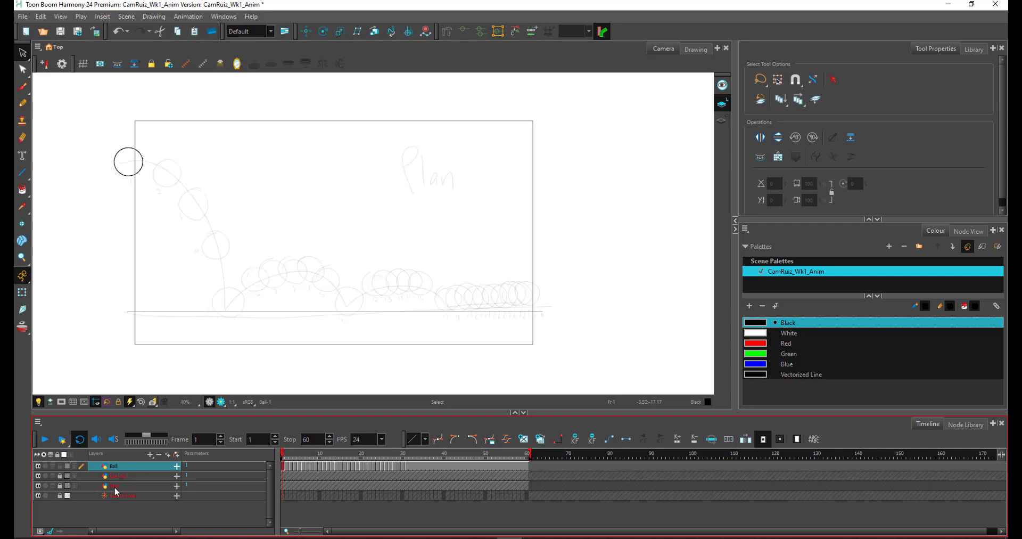
{"action": "left_click", "coordinate": [114, 486]}
{"action": "left_click", "coordinate": [65, 486]}
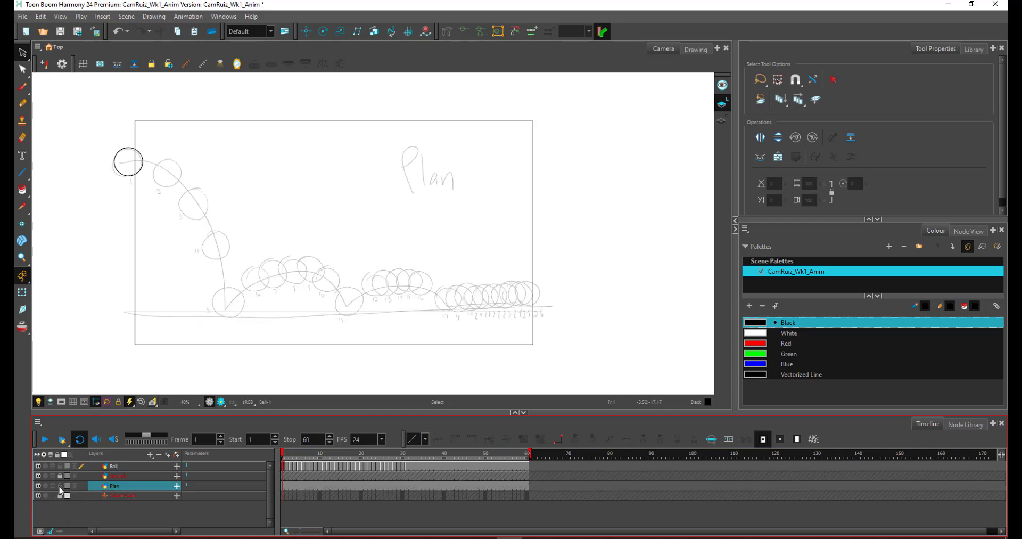
- Set the Plan layer's opacity to 100 in its layer properties
{"action": "right_click", "coordinate": [152, 485]}
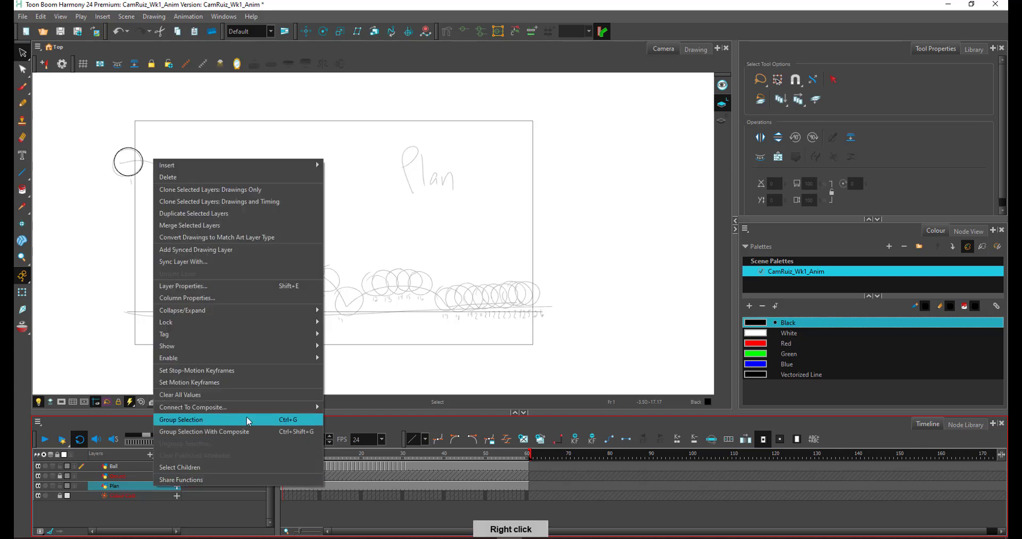
{"action": "left_click", "coordinate": [253, 285]}
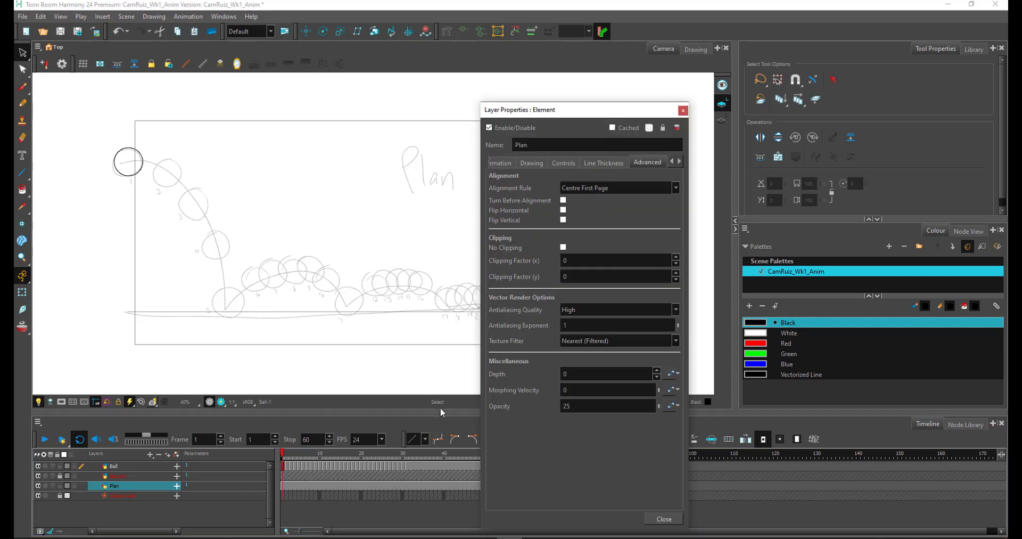
{"action": "double_click", "coordinate": [566, 406]}
{"action": "key", "text": "Return"}
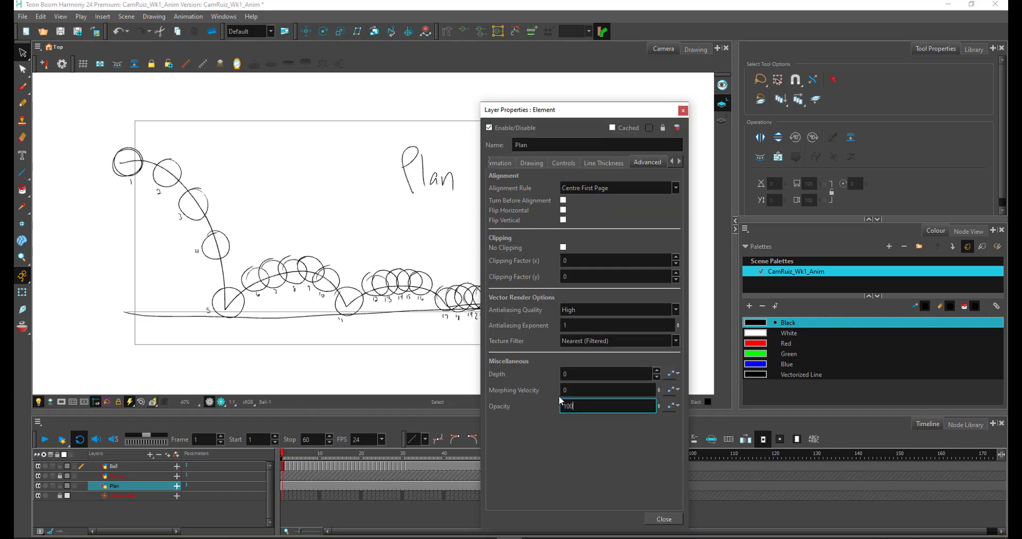
- Close the layer properties, switch to Snipping Tool, and capture a rectangular snip of the Plan drawing around the camera frame
{"action": "left_click", "coordinate": [683, 111]}
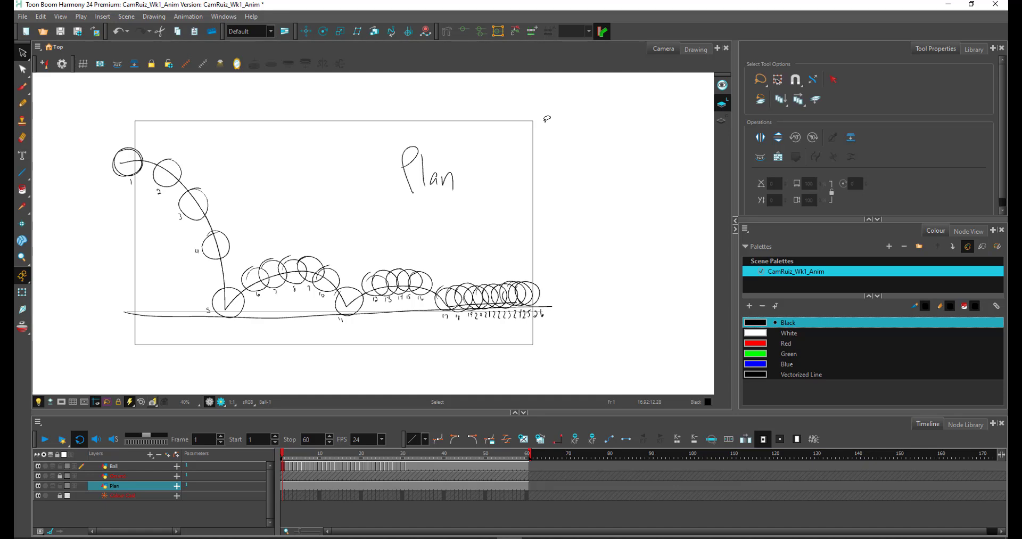
{"action": "key", "text": "super"}
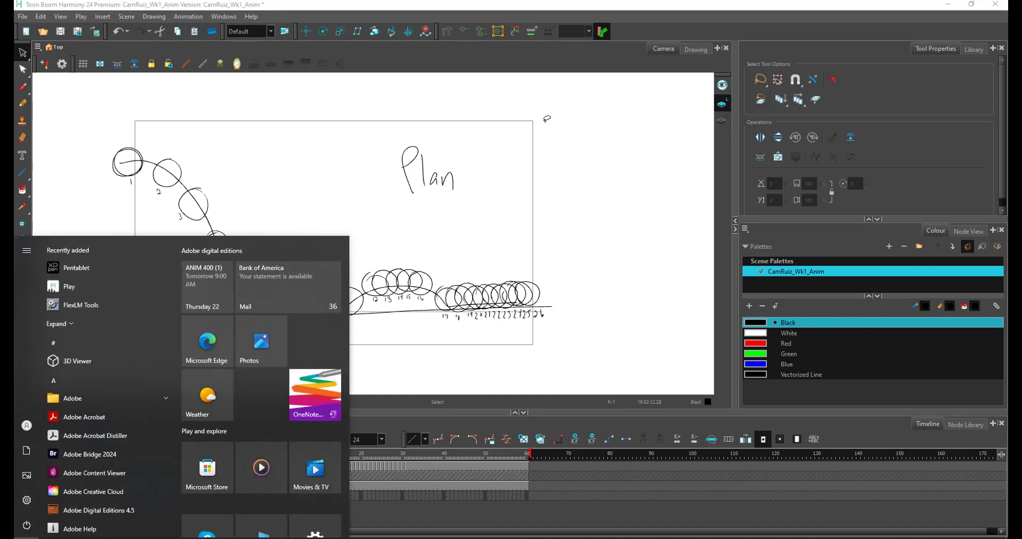
{"action": "type", "text": "sni"}
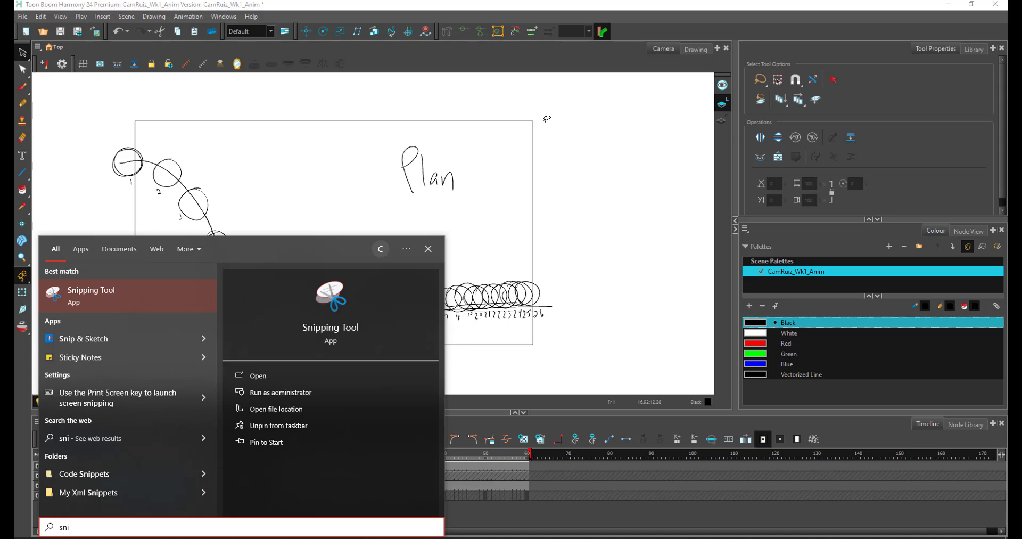
{"action": "key", "text": "Return"}
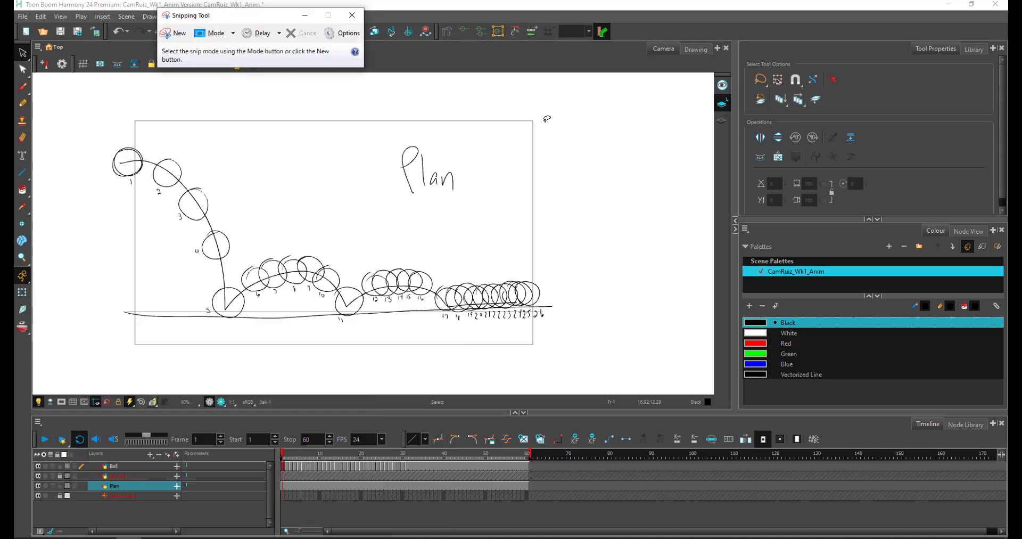
{"action": "left_click", "coordinate": [180, 34]}
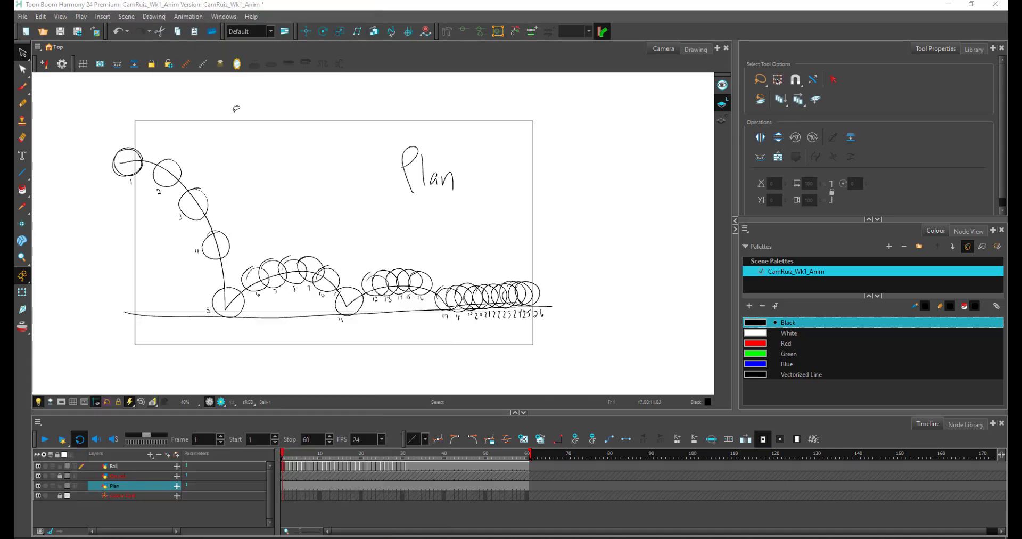
{"action": "left_click_drag", "start_coordinate": [65, 88], "coordinate": [610, 376]}
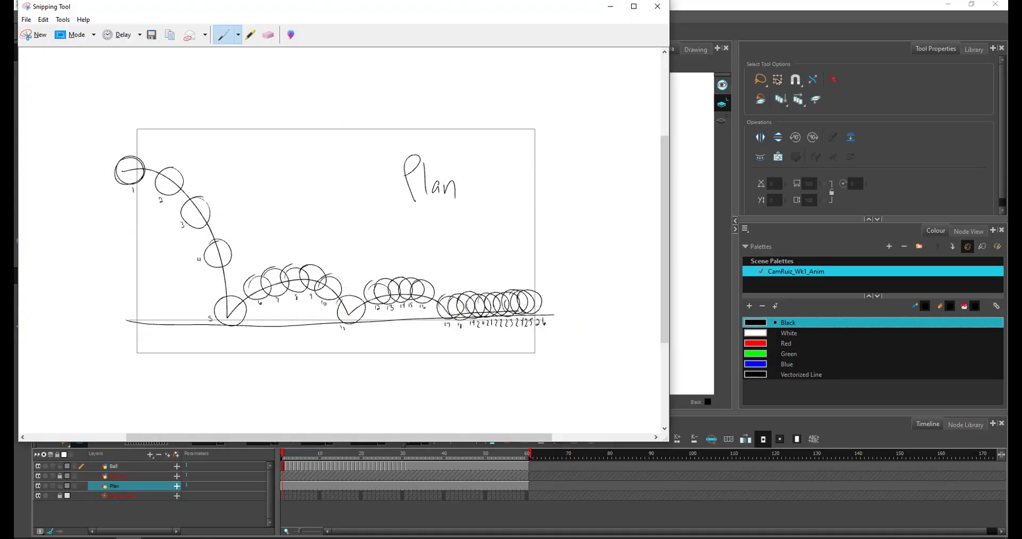
- Save the snip to the Desktop as a JPEG file named with the animator's name plus _Wk1Plan, and close Snipping Tool
{"action": "left_click", "coordinate": [26, 20]}
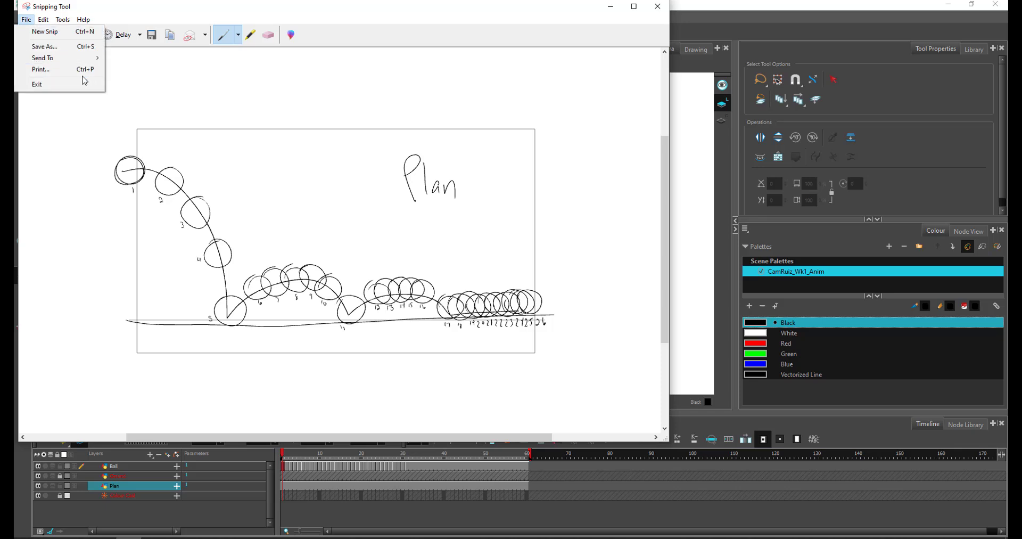
{"action": "left_click", "coordinate": [74, 52]}
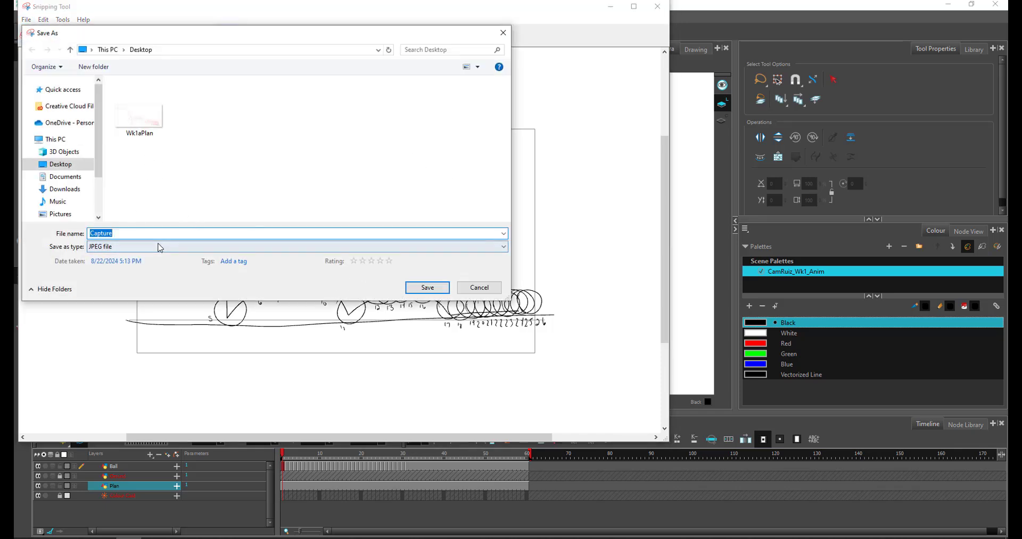
{"action": "type", "text": "CamRuiz_Wk1Plan"}
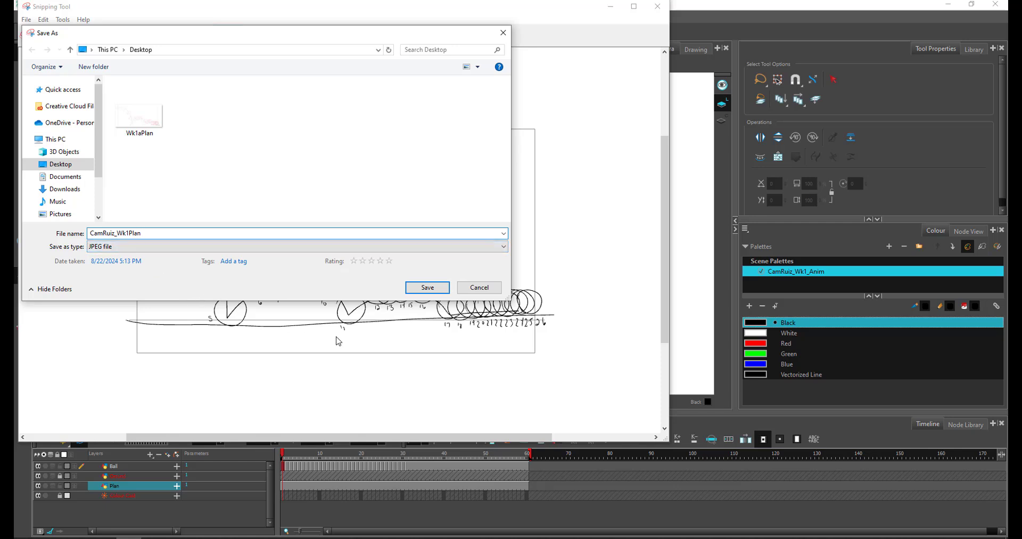
{"action": "left_click", "coordinate": [133, 249]}
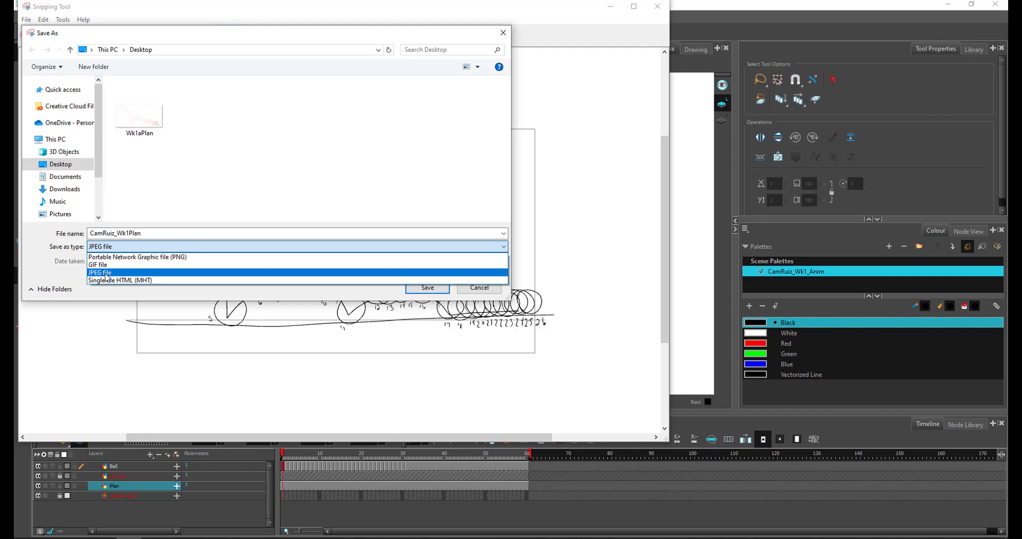
{"action": "left_click", "coordinate": [107, 272]}
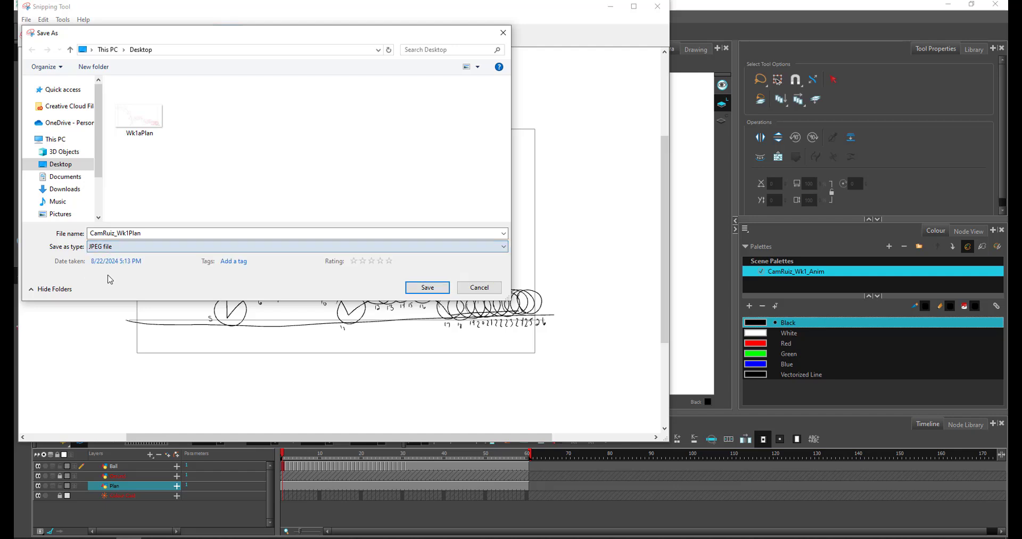
{"action": "left_click", "coordinate": [428, 288]}
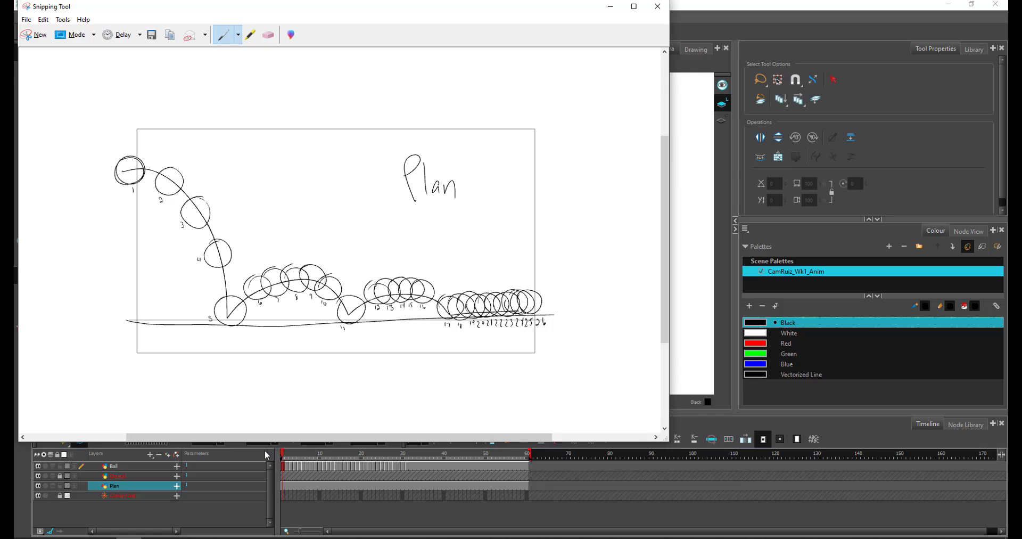
{"action": "left_click", "coordinate": [658, 7]}
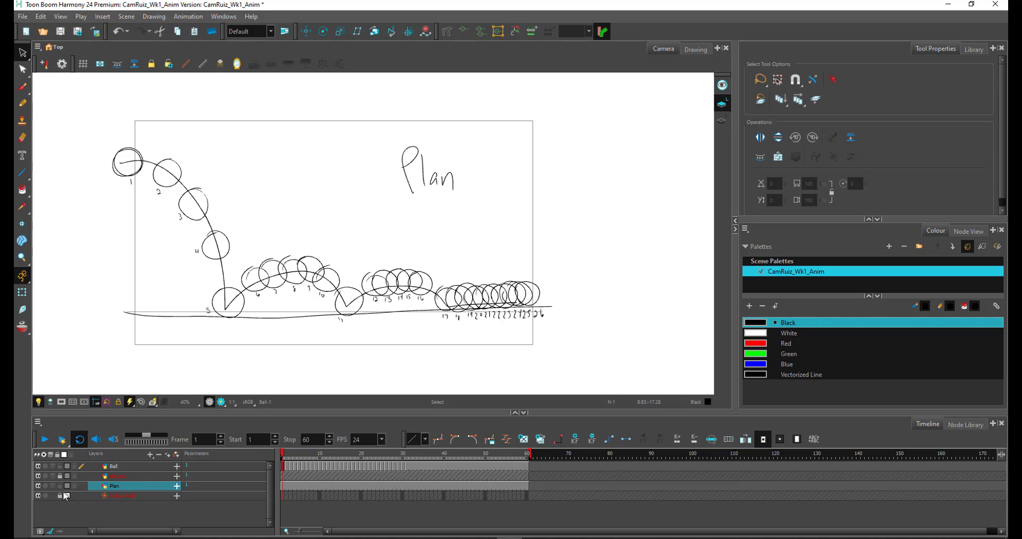
- Lock and hide the Plan layer
{"action": "left_click", "coordinate": [38, 486]}
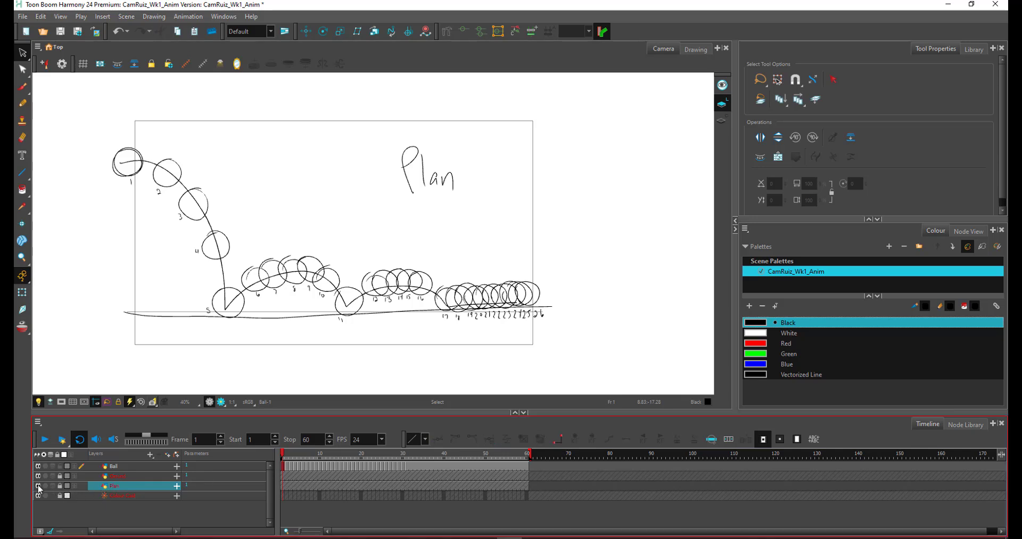
{"action": "left_click", "coordinate": [39, 485]}
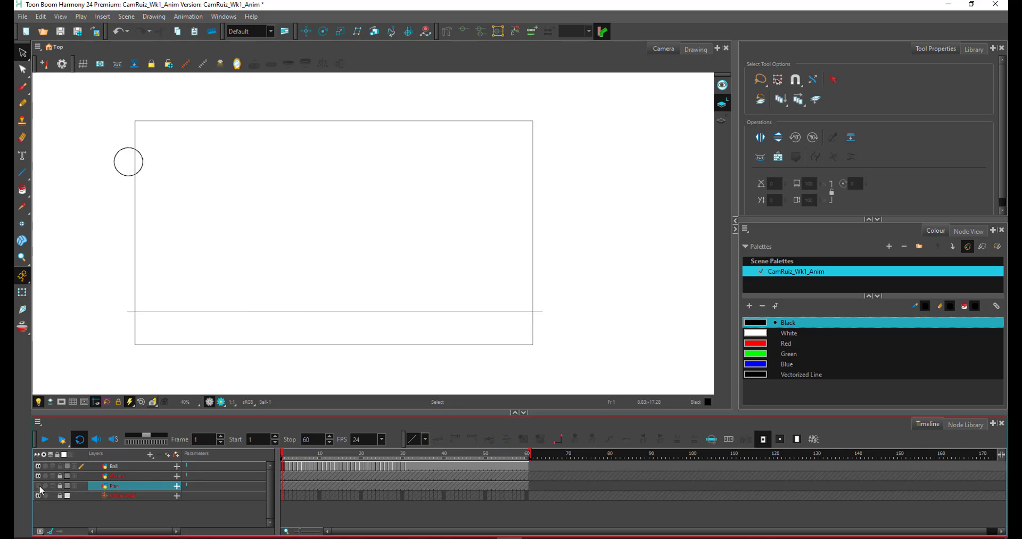
- Export all frames as an H.264/MPEG-4 movie to the Desktop, with the file named using the animator's name plus _Wk1Animation
{"action": "left_click", "coordinate": [23, 16]}
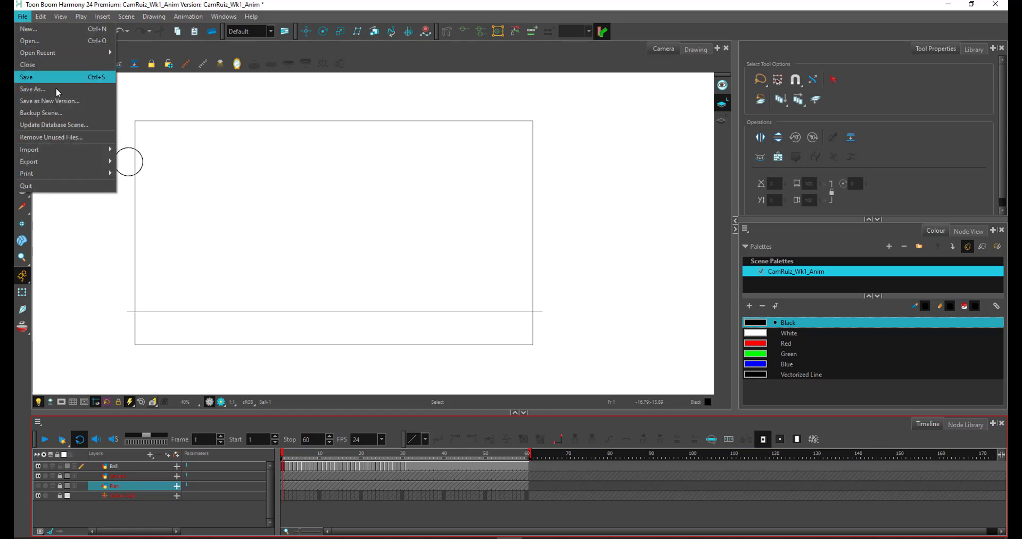
{"action": "mouse_move", "coordinate": [107, 161]}
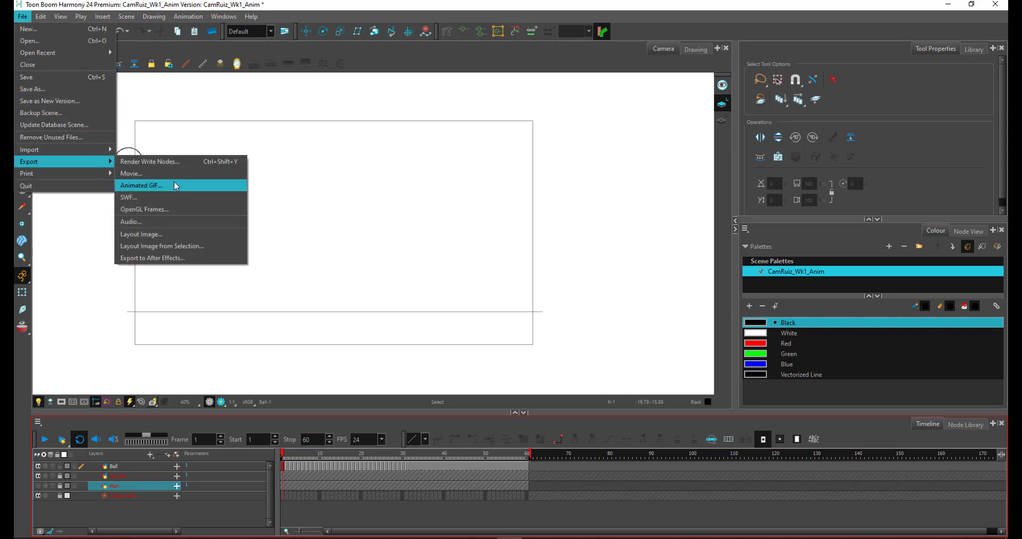
{"action": "left_click", "coordinate": [194, 174]}
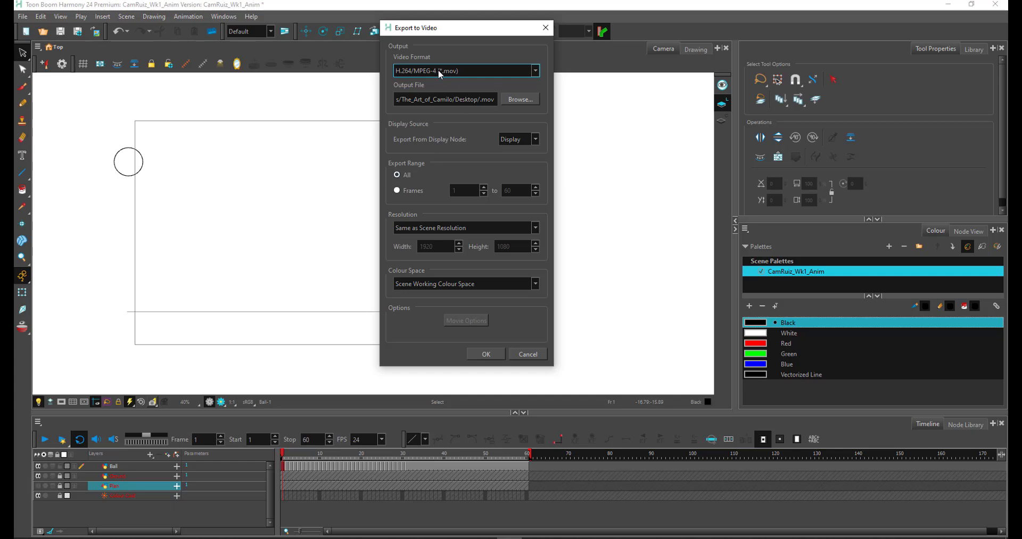
{"action": "left_click", "coordinate": [513, 100]}
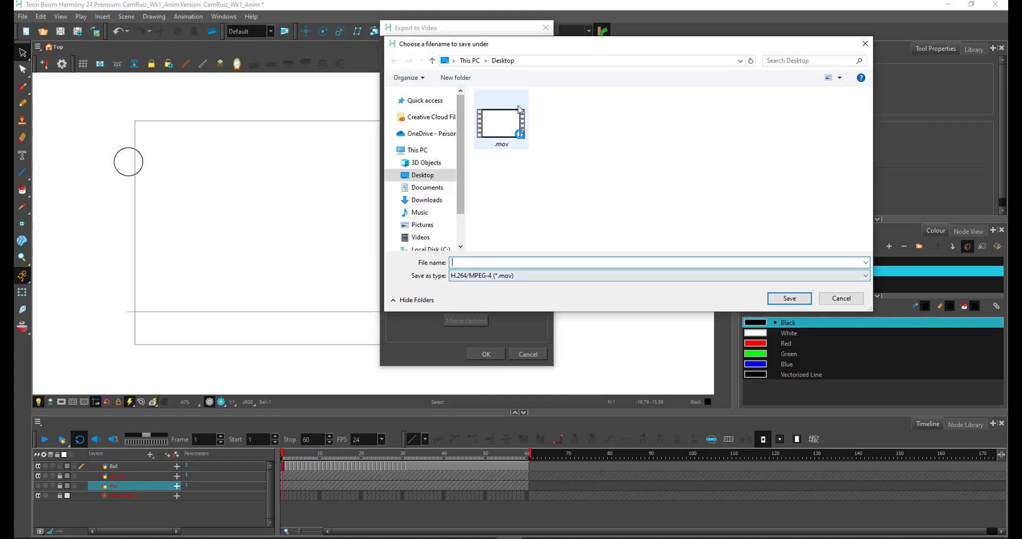
{"action": "type", "text": "Cami"}
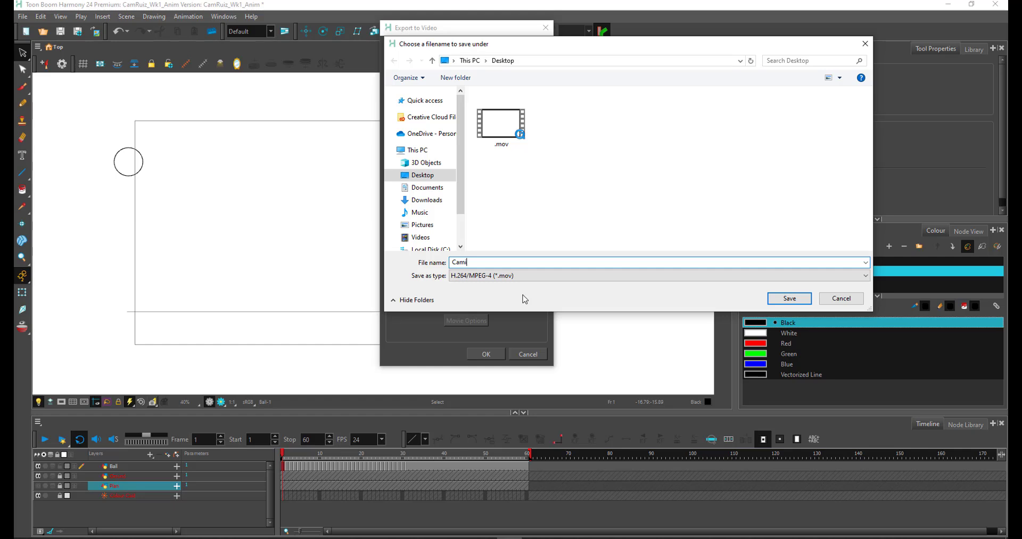
{"action": "key", "text": "BackSpace"}
{"action": "type", "text": "Ruiz_Wk1"}
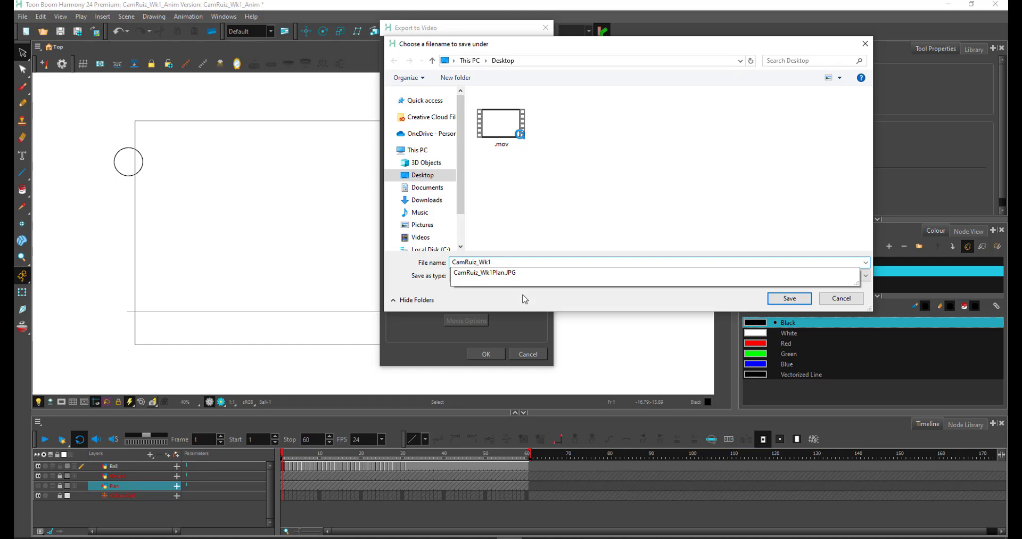
{"action": "type", "text": "Animation"}
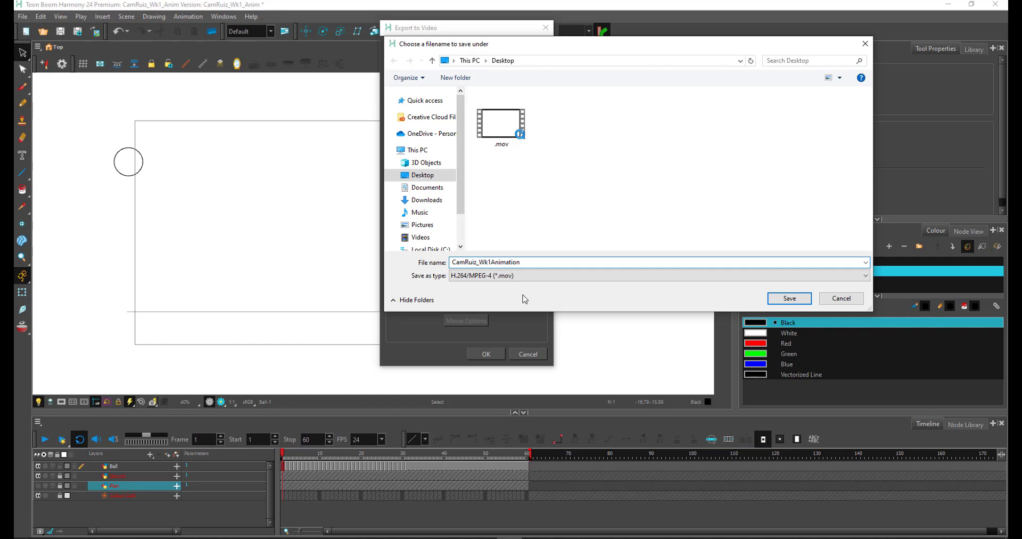
{"action": "left_click", "coordinate": [793, 298]}
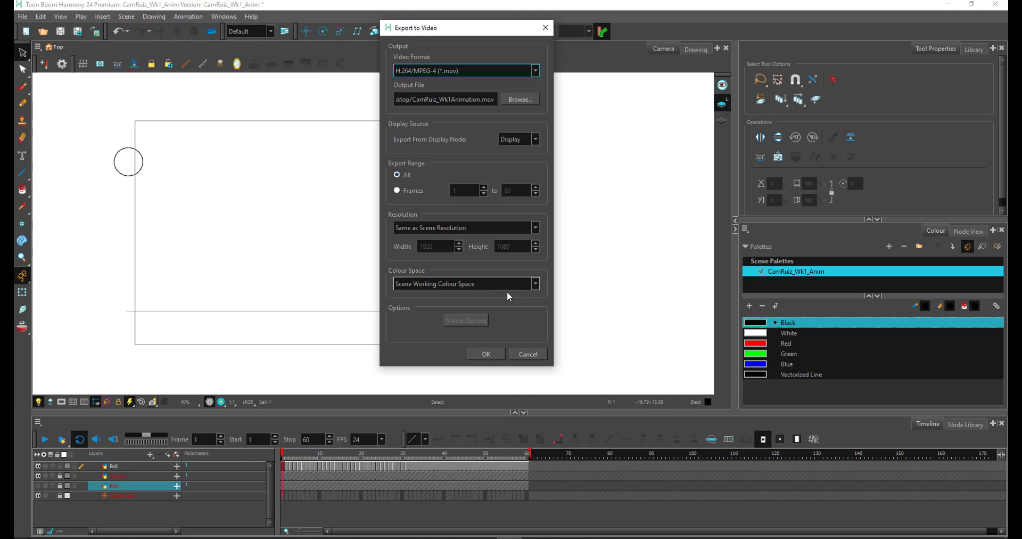
{"action": "left_click", "coordinate": [487, 354]}
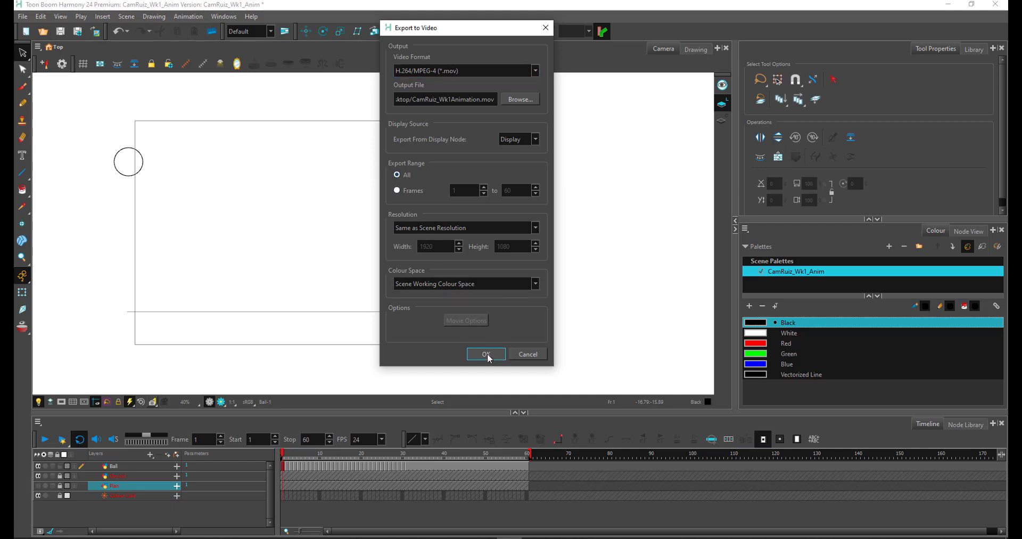